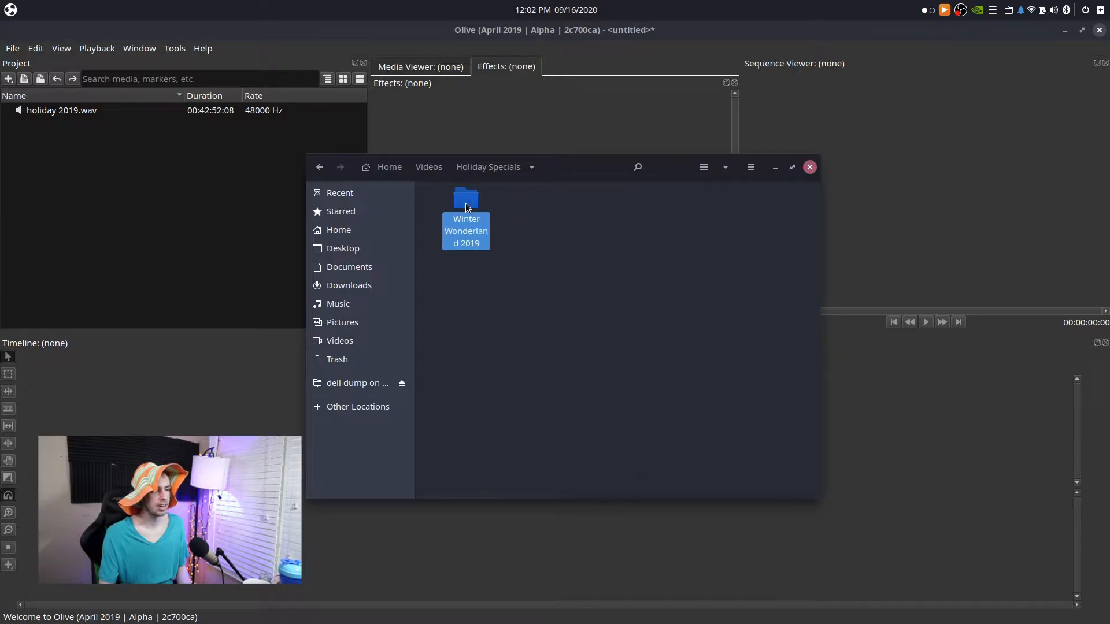
{"action": "left_click_drag", "start_coordinate": [464, 204], "coordinate": [216, 167]}
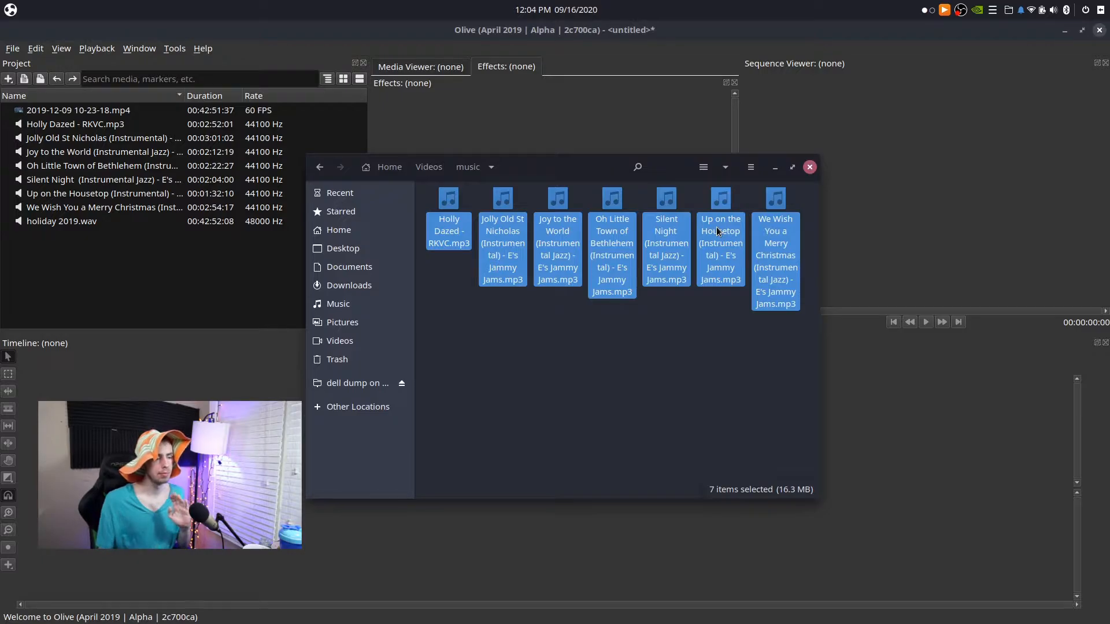
{"action": "left_click", "coordinate": [775, 167]}
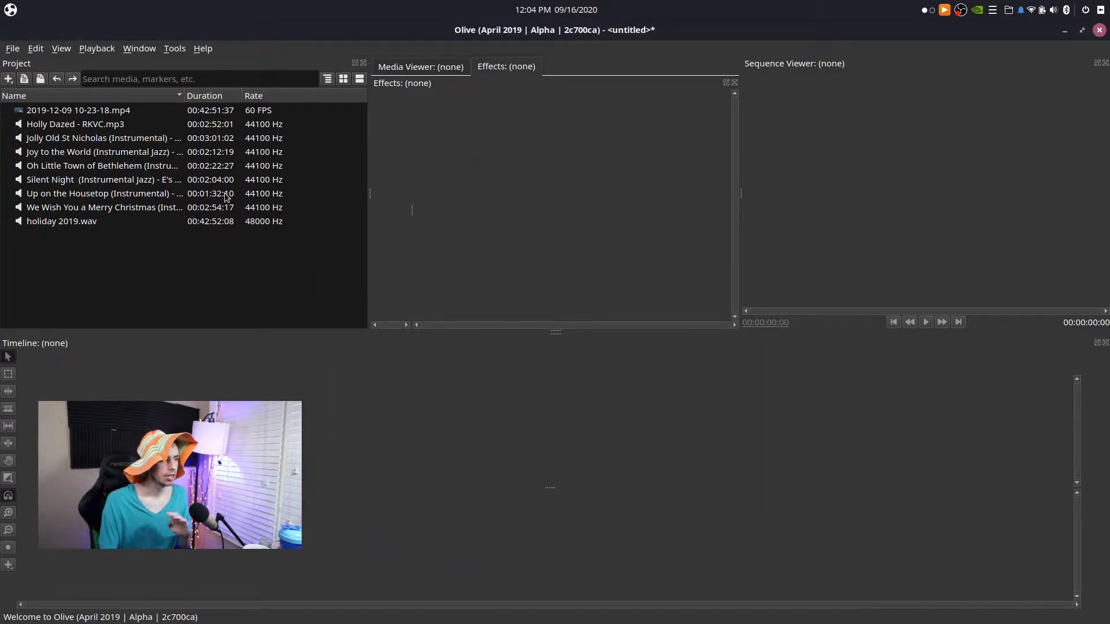
{"action": "left_click_drag", "start_coordinate": [98, 110], "coordinate": [399, 445]}
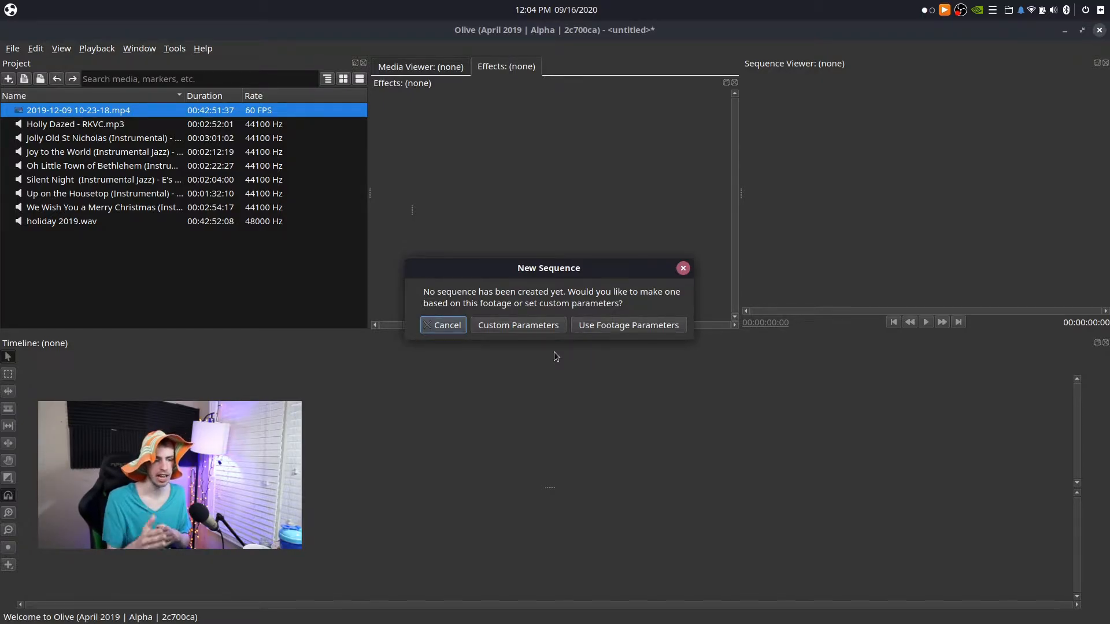
{"action": "left_click", "coordinate": [620, 330]}
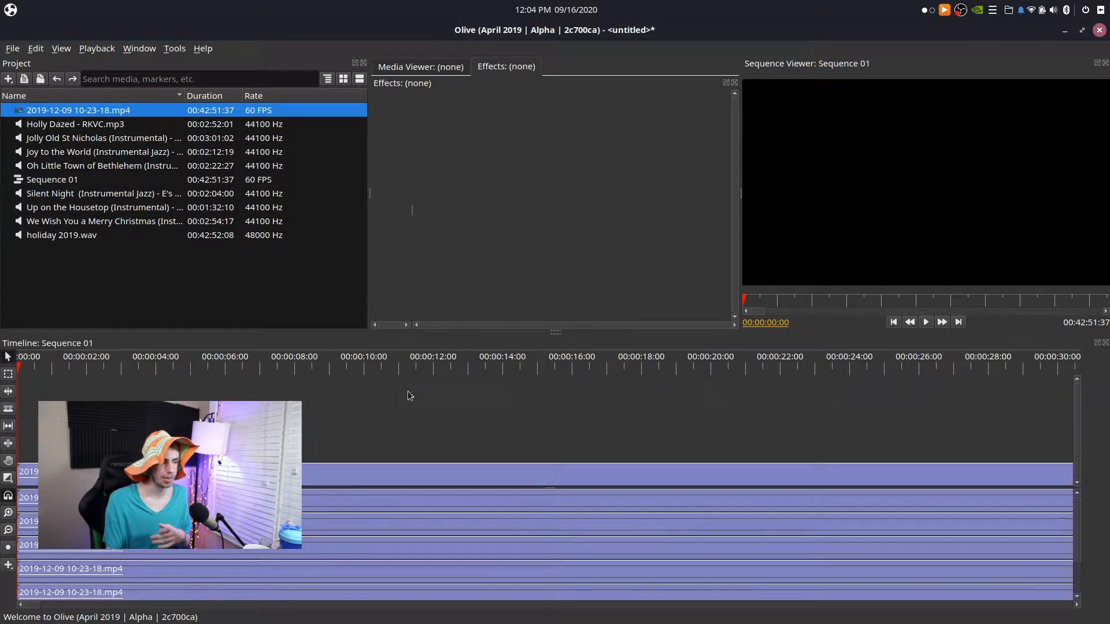
{"action": "scroll", "coordinate": [326, 450], "scroll_direction": "down", "scroll_amount": 3}
{"action": "scroll", "coordinate": [325, 452], "scroll_direction": "down", "scroll_amount": 5}
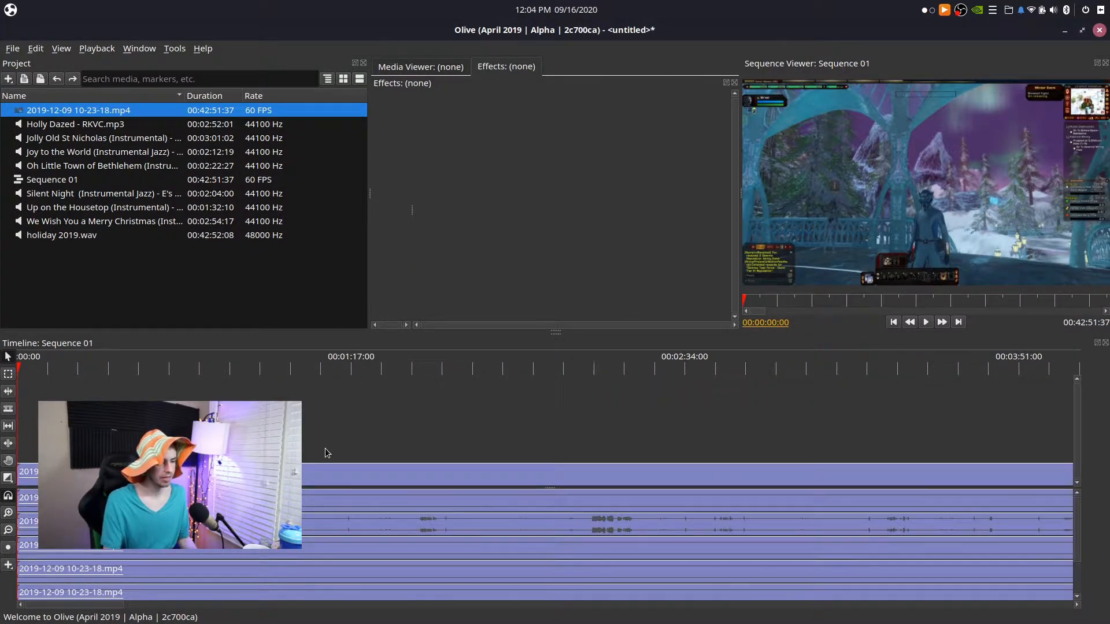
{"action": "scroll", "coordinate": [325, 453], "scroll_direction": "down", "scroll_amount": 3}
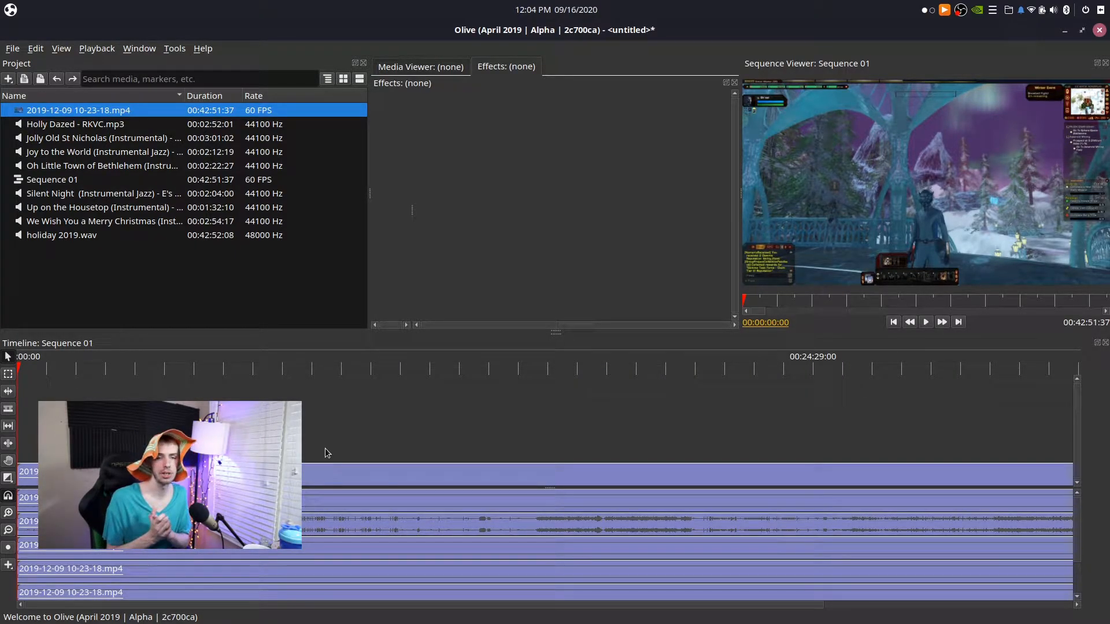
{"action": "scroll", "coordinate": [546, 475], "scroll_direction": "up", "scroll_amount": 5}
{"action": "left_click", "coordinate": [174, 474]}
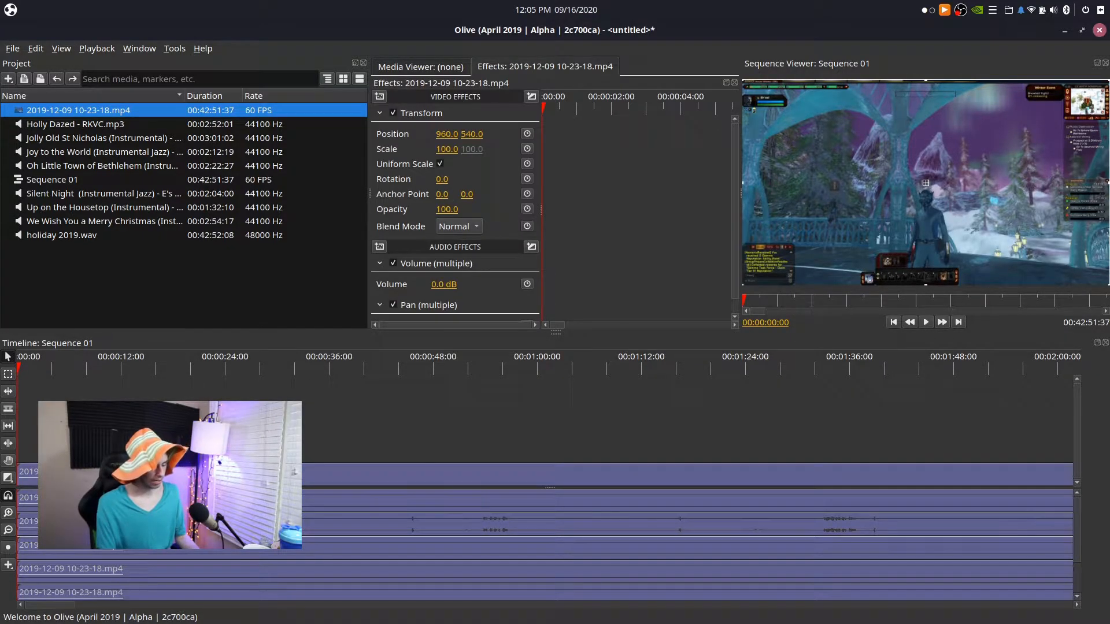
{"action": "key", "text": "u"}
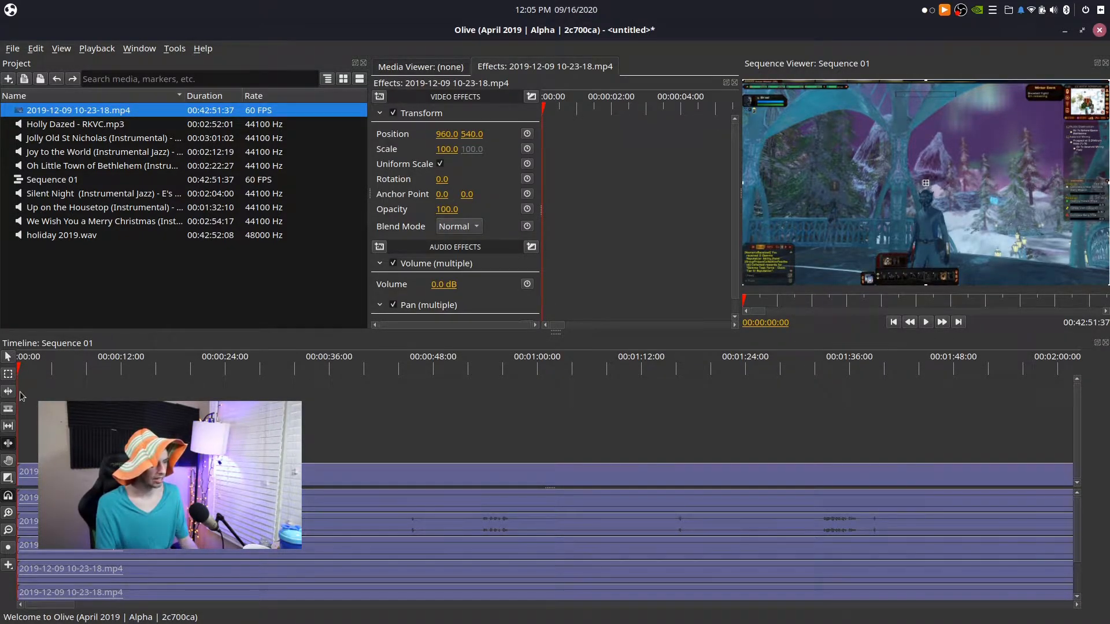
{"action": "left_click", "coordinate": [7, 356]}
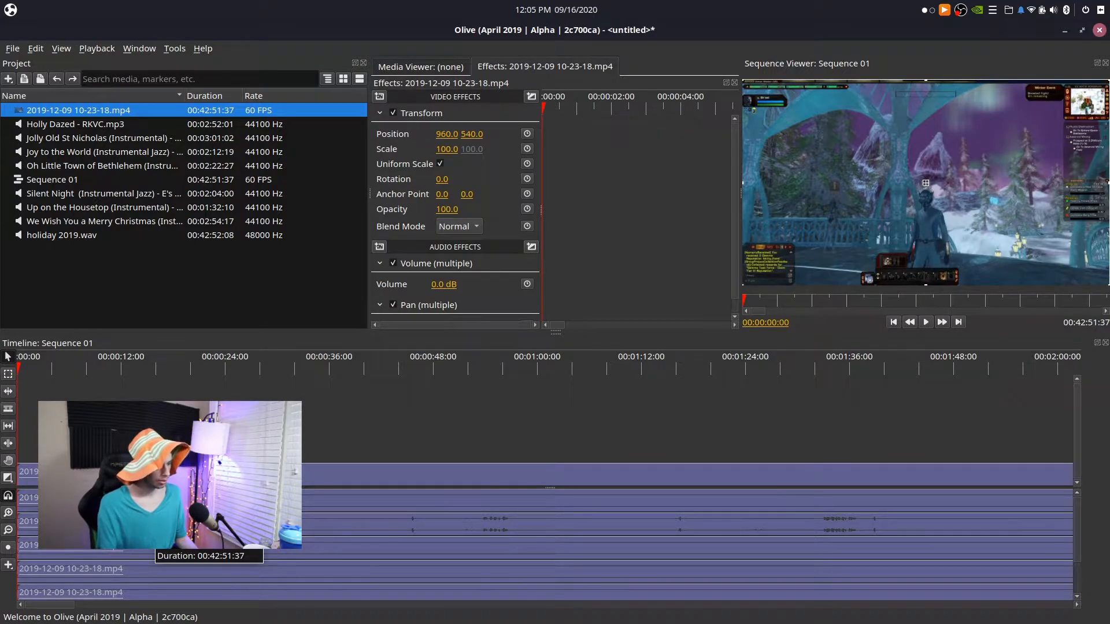
{"action": "right_click", "coordinate": [214, 472]}
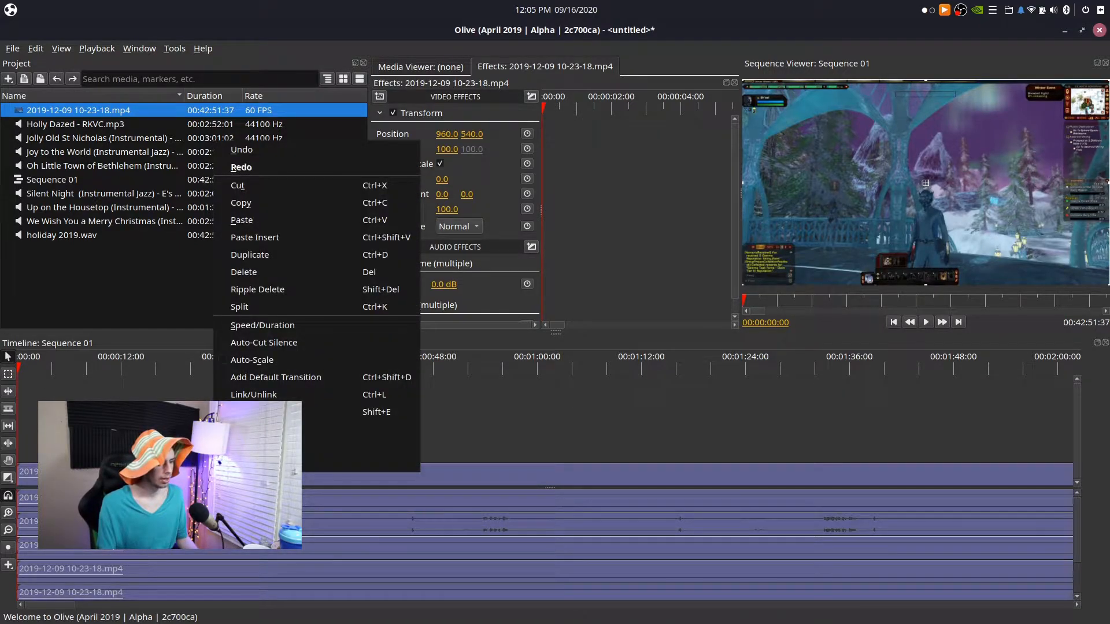
{"action": "left_click", "coordinate": [532, 449]}
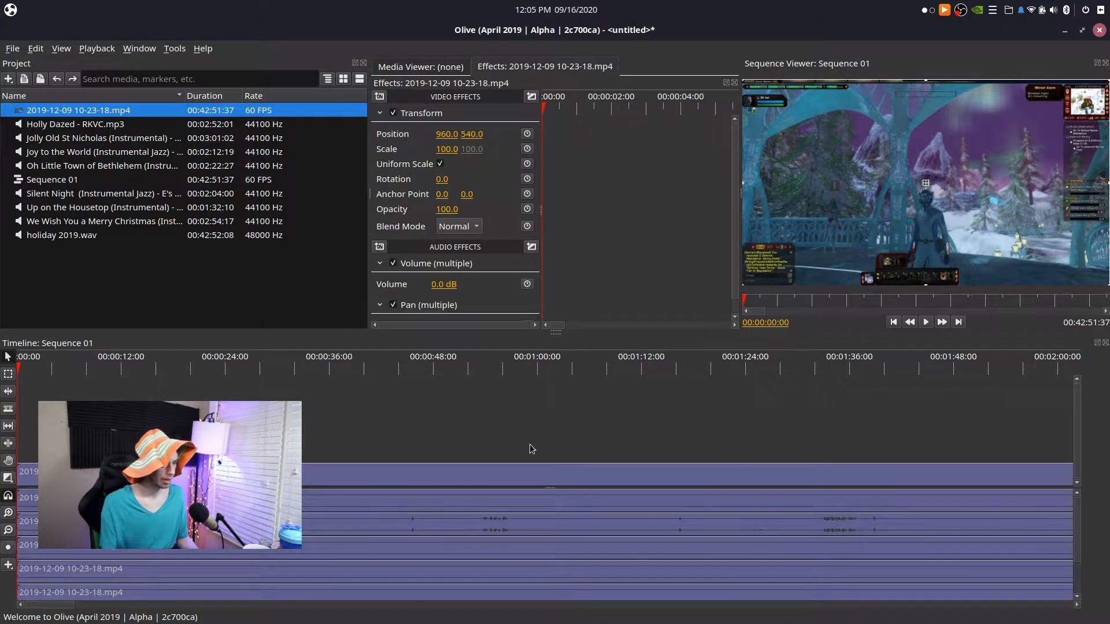
{"action": "left_click", "coordinate": [395, 409]}
Select the recording's video and its first two audio tracks individually to inspect each one's effect settings
{"action": "left_click", "coordinate": [231, 473], "text": "alt"}
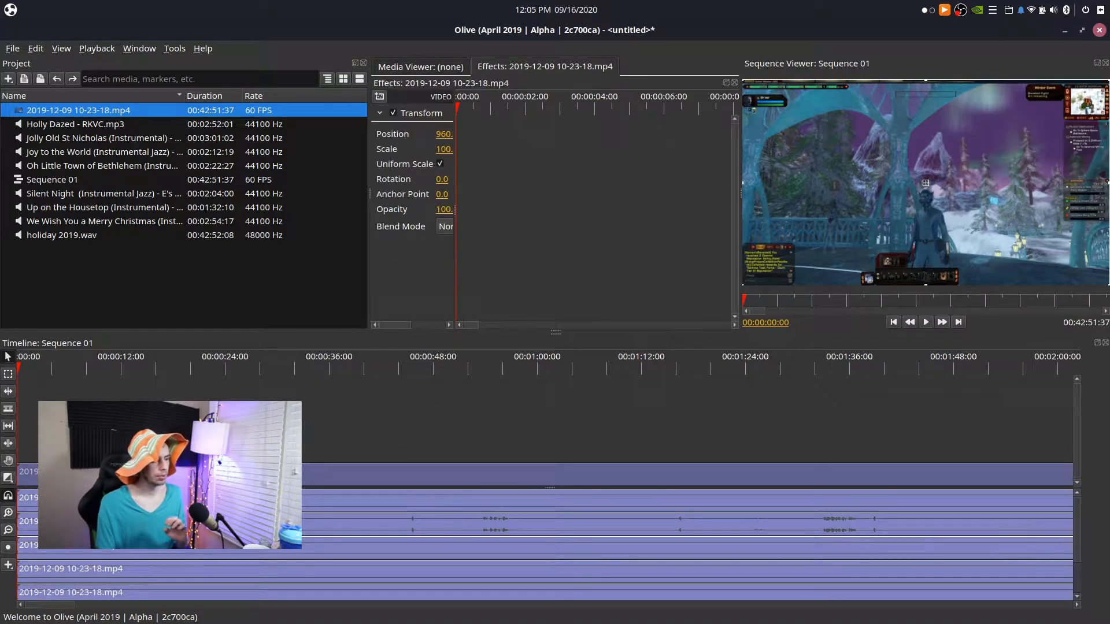
{"action": "left_click", "coordinate": [231, 500], "text": "alt"}
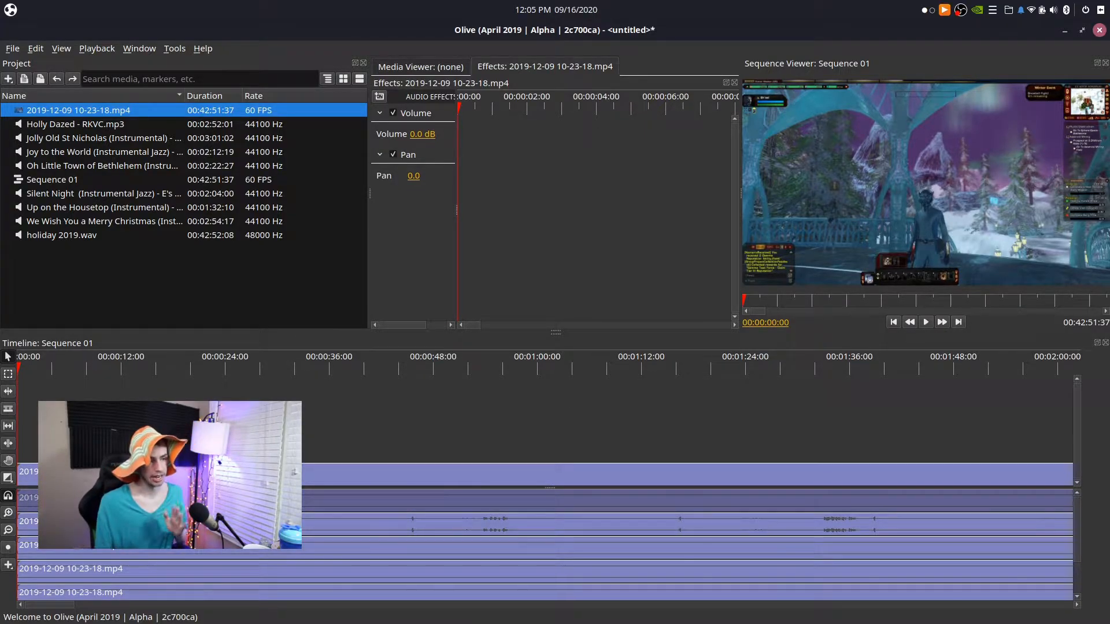
{"action": "left_click", "coordinate": [299, 497]}
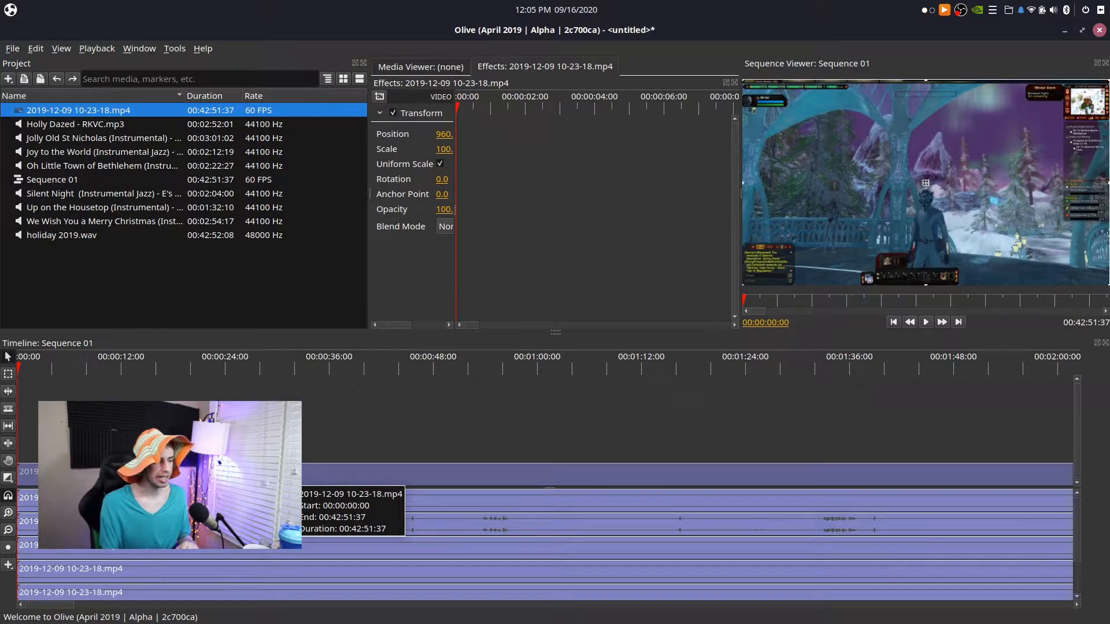
{"action": "left_click", "coordinate": [299, 474]}
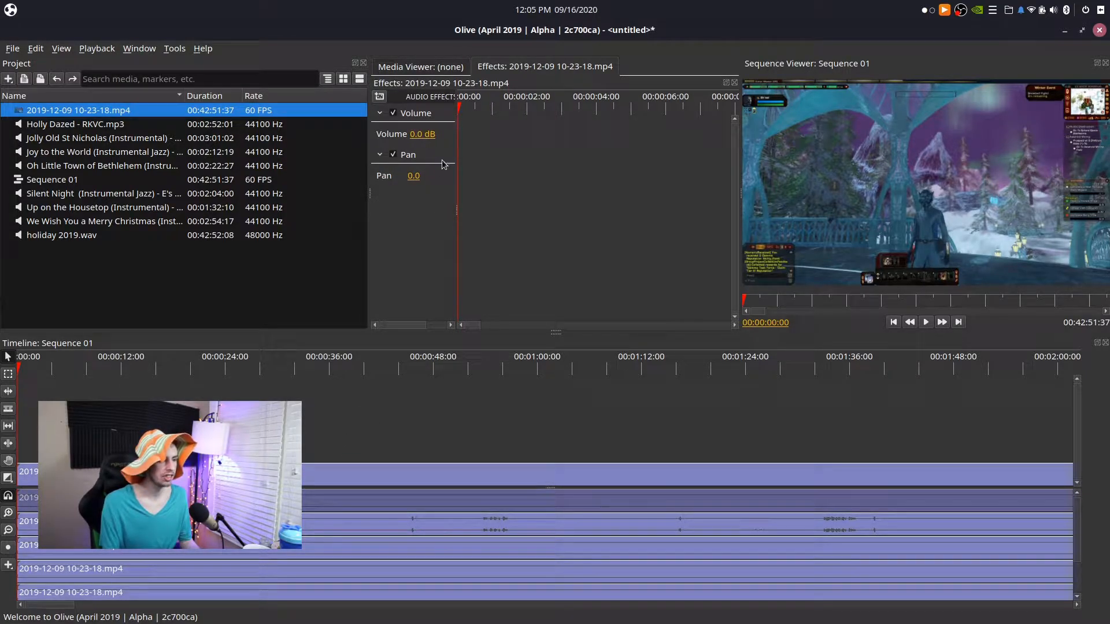
{"action": "left_click", "coordinate": [330, 520]}
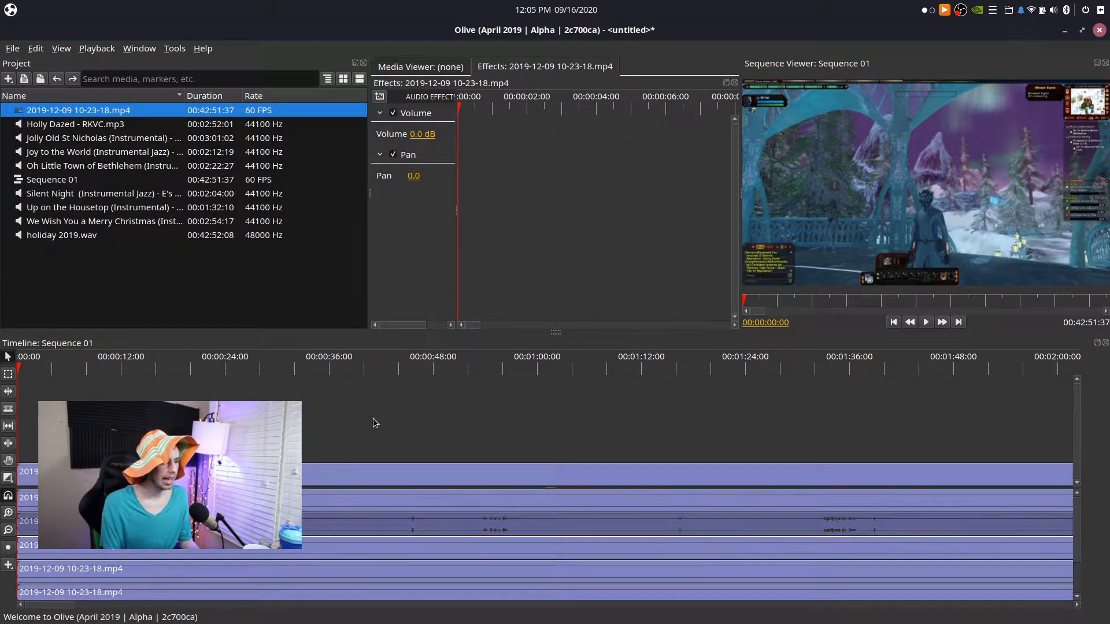
Set the volume of the recording's last four audio tracks to -∞ dB
{"action": "left_click", "coordinate": [377, 547]}
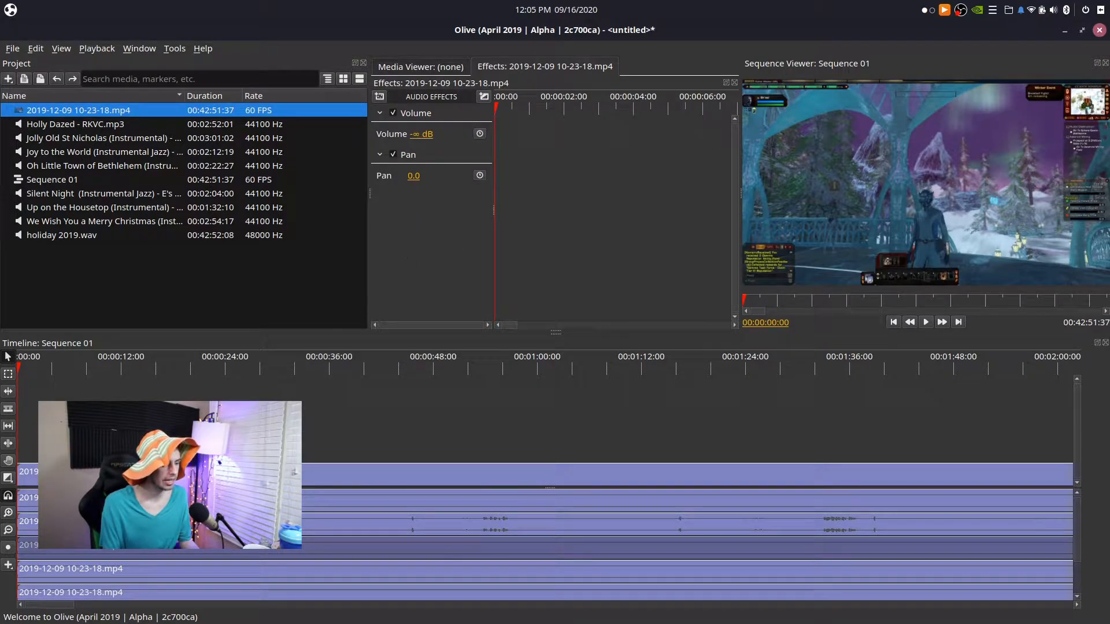
{"action": "left_click", "coordinate": [293, 571]}
{"action": "left_click_drag", "start_coordinate": [425, 133], "coordinate": [382, 185]}
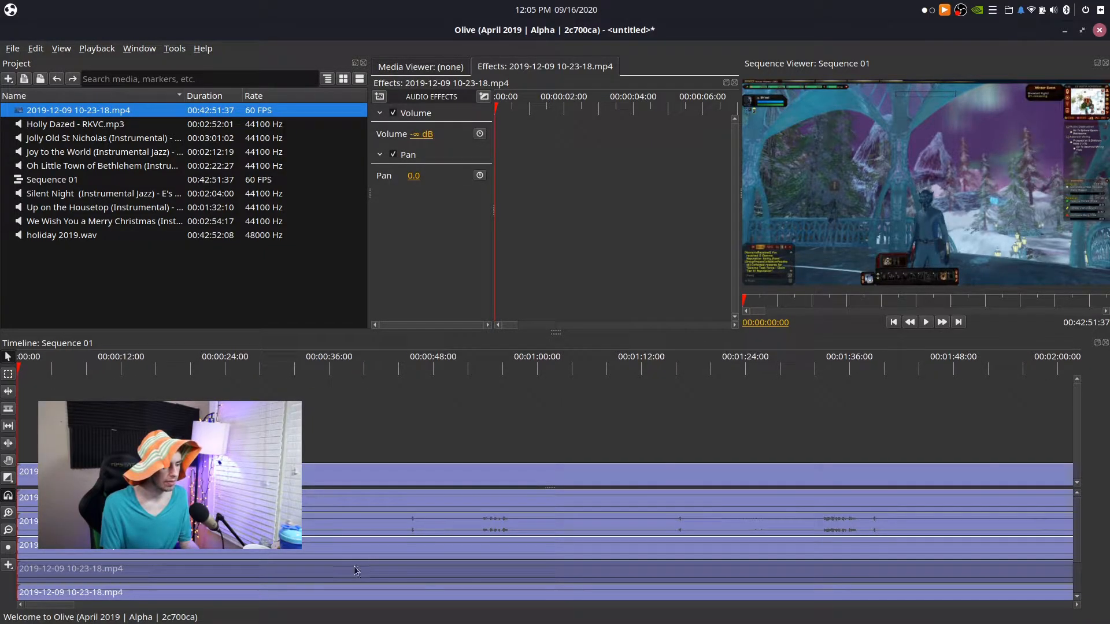
{"action": "scroll", "coordinate": [355, 569], "scroll_direction": "down", "scroll_amount": 2}
{"action": "left_click", "coordinate": [393, 548]}
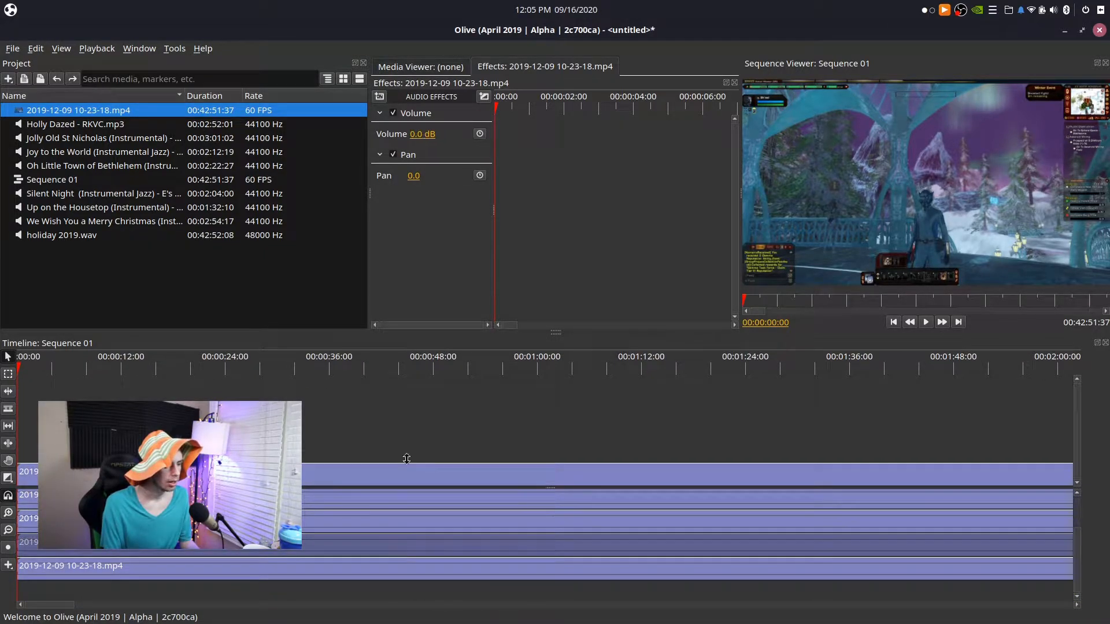
{"action": "left_click_drag", "start_coordinate": [421, 135], "coordinate": [376, 160]}
{"action": "left_click", "coordinate": [407, 575]}
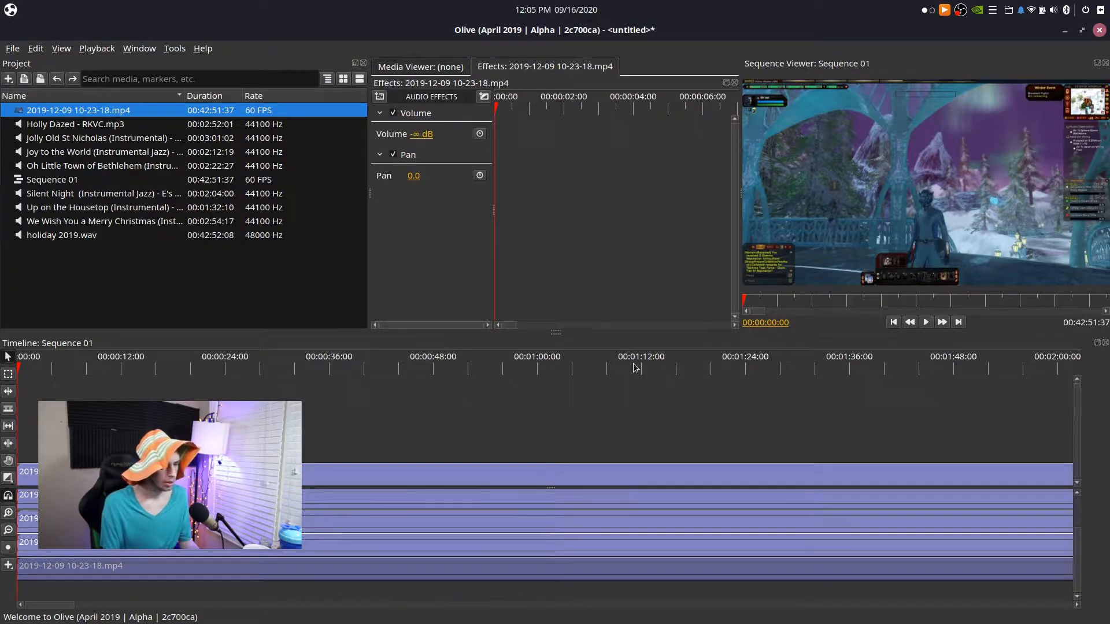
Play the beginning of the sequence briefly to check the audio, and return the playhead to the start
{"action": "left_click", "coordinate": [925, 322]}
{"action": "left_click", "coordinate": [925, 323]}
{"action": "left_click_drag", "start_coordinate": [33, 367], "coordinate": [16, 366]}
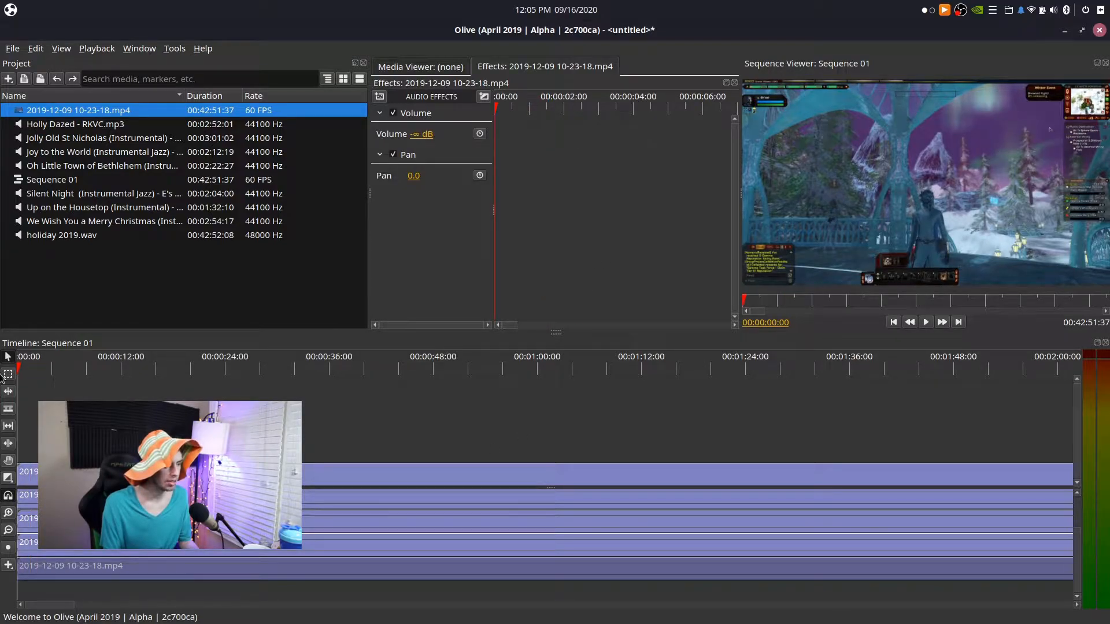
Delete all of the recording's audio tracks except the second one, which carries the visible waveform
{"action": "scroll", "coordinate": [306, 554], "scroll_direction": "up", "scroll_amount": 1}
{"action": "scroll", "coordinate": [307, 554], "scroll_direction": "up", "scroll_amount": 3}
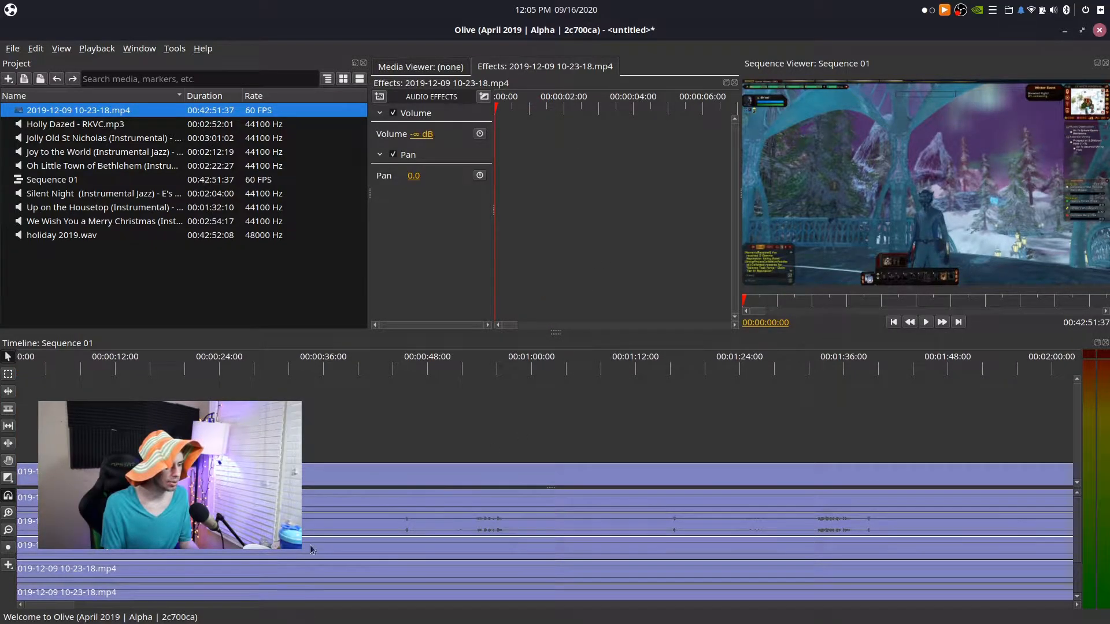
{"action": "left_click", "coordinate": [305, 511]}
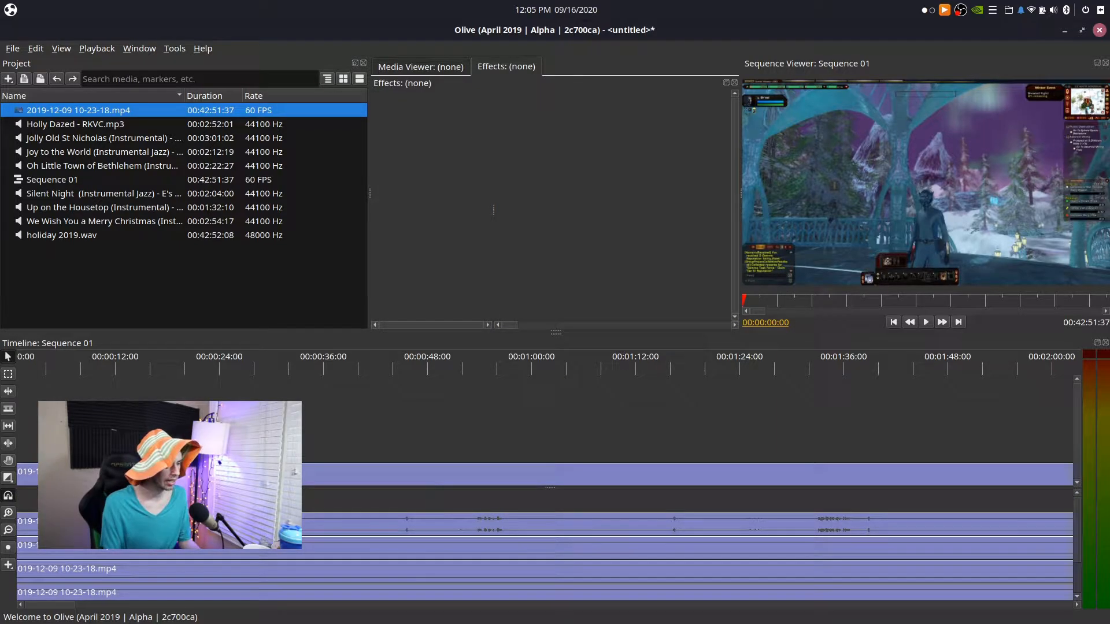
{"action": "left_click", "coordinate": [263, 552]}
{"action": "key", "text": "Delete"}
{"action": "left_click", "coordinate": [242, 573]}
{"action": "key", "text": "Delete"}
{"action": "scroll", "coordinate": [262, 585], "scroll_direction": "left", "scroll_amount": 1}
{"action": "scroll", "coordinate": [263, 561], "scroll_direction": "down", "scroll_amount": 1}
{"action": "scroll", "coordinate": [264, 561], "scroll_direction": "down", "scroll_amount": 2}
{"action": "left_click", "coordinate": [262, 576]}
{"action": "key", "text": "Delete"}
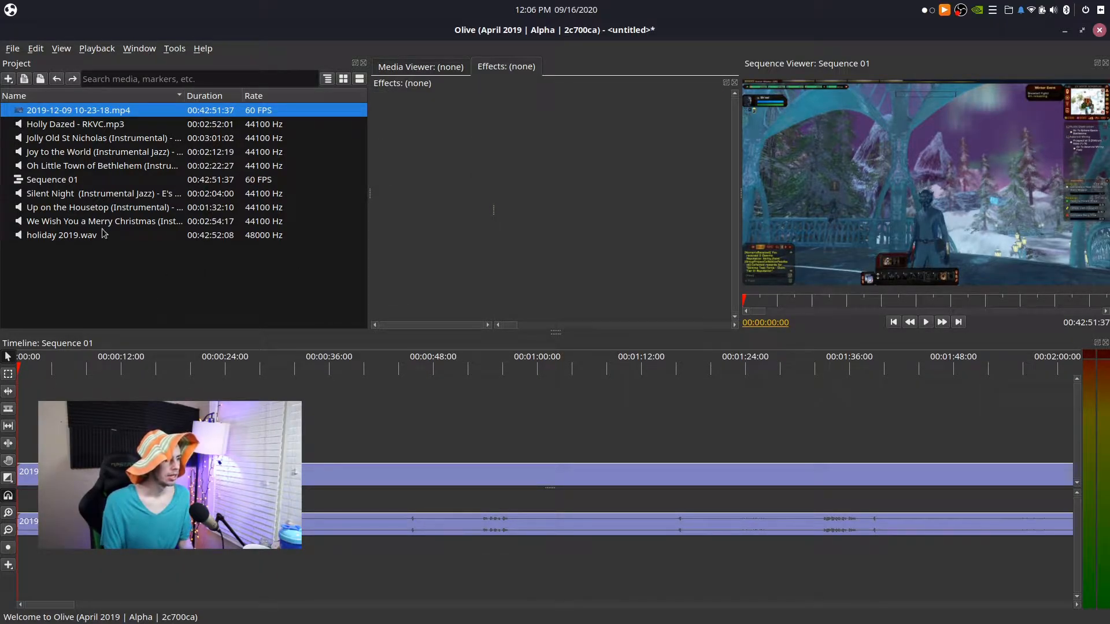
Add holiday 2019.wav at the sequence start on the audio track directly below the recording's remaining audio
{"action": "left_click_drag", "start_coordinate": [65, 235], "coordinate": [40, 552]}
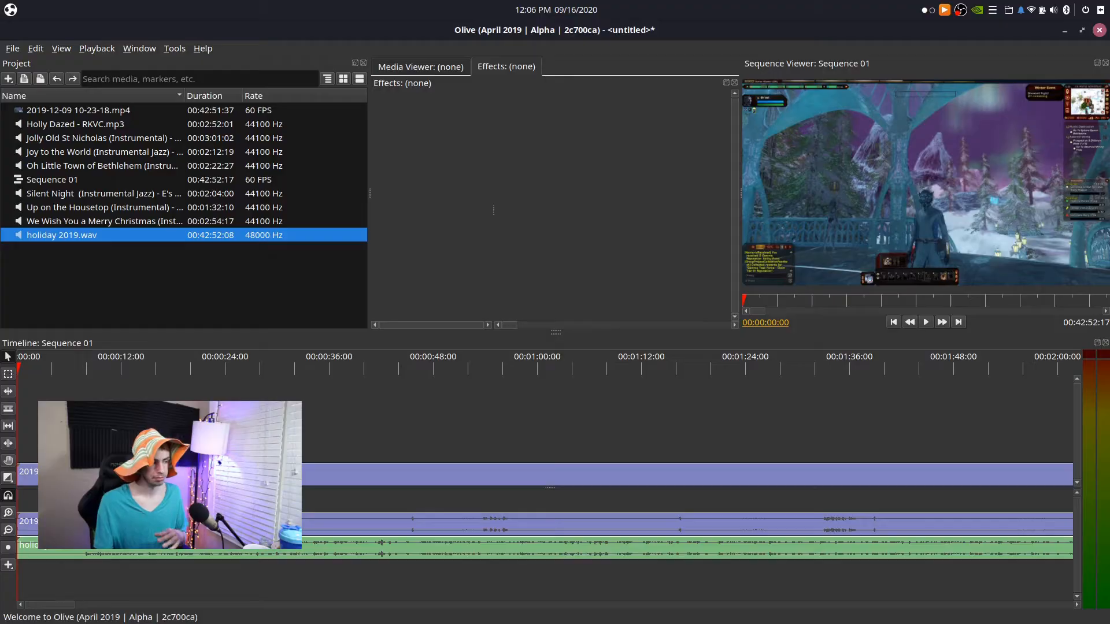
Scrub and play the opening around the 8-second mark to examine where the in-game map closes
{"action": "left_click", "coordinate": [67, 373]}
{"action": "left_click_drag", "start_coordinate": [67, 376], "coordinate": [80, 382]}
{"action": "key", "text": "equal"}
{"action": "key", "text": "equal"}
{"action": "key", "text": "equal"}
{"action": "key", "text": "equal"}
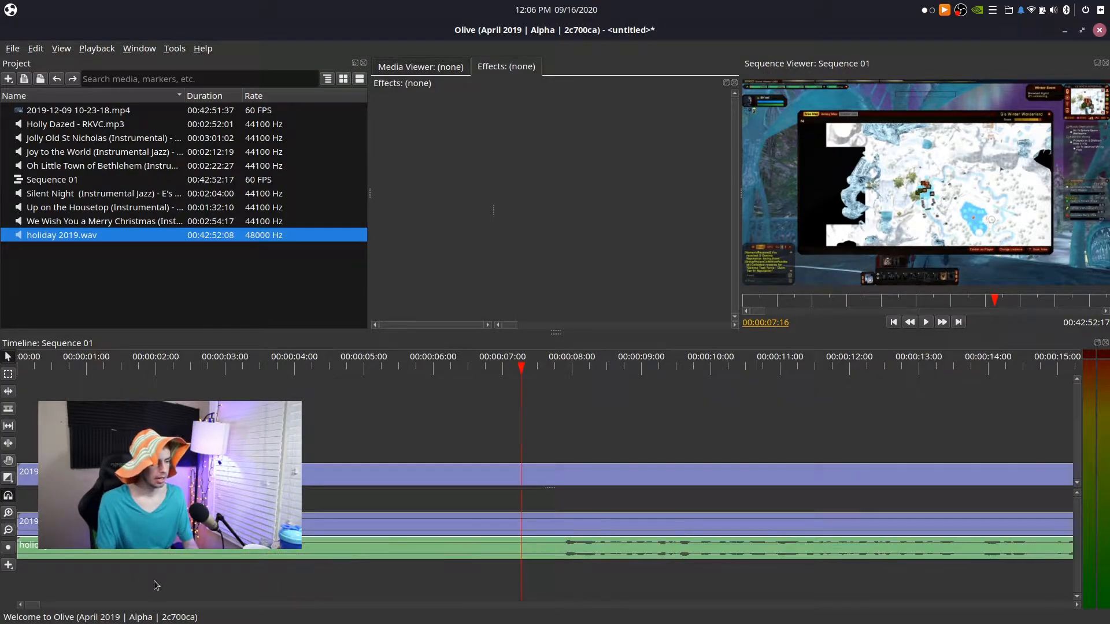
{"action": "left_click_drag", "start_coordinate": [584, 373], "coordinate": [627, 384]}
{"action": "key", "text": "space"}
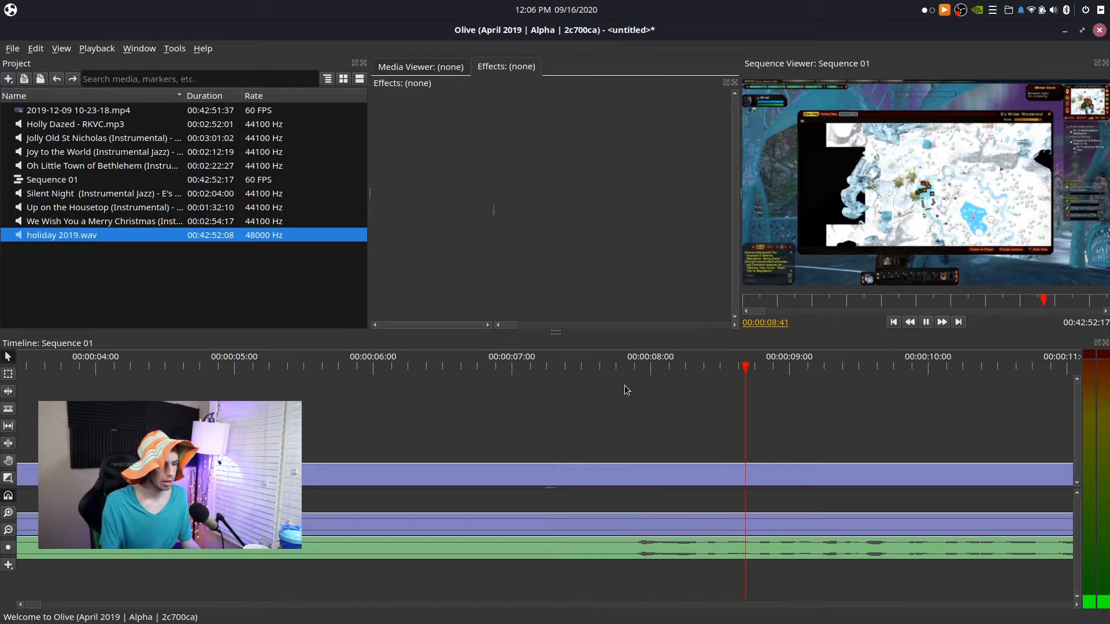
{"action": "left_click_drag", "start_coordinate": [757, 374], "coordinate": [662, 395]}
{"action": "key", "text": "space"}
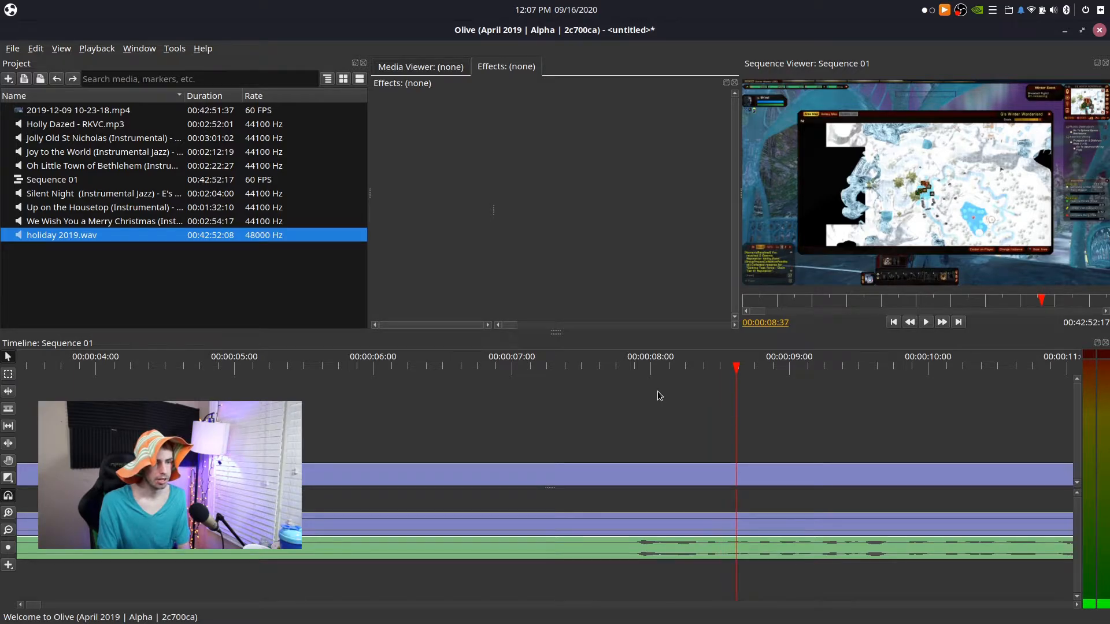
Split the recording's video and audio at 00:00:08:46, where the in-game map closes, and delete the portions before the cut
{"action": "key", "text": "Right"}
{"action": "key", "text": "Right"}
{"action": "key", "text": "Right"}
{"action": "key", "text": "Right"}
{"action": "key", "text": "Right"}
{"action": "key", "text": "Right"}
{"action": "key", "text": "Right"}
{"action": "key", "text": "Right"}
{"action": "key", "text": "Left"}
{"action": "key", "text": "Left"}
{"action": "key", "text": "Left"}
{"action": "key", "text": "Left"}
{"action": "key", "text": "Left"}
{"action": "key", "text": "Left"}
{"action": "key", "text": "Left"}
{"action": "key", "text": "Left"}
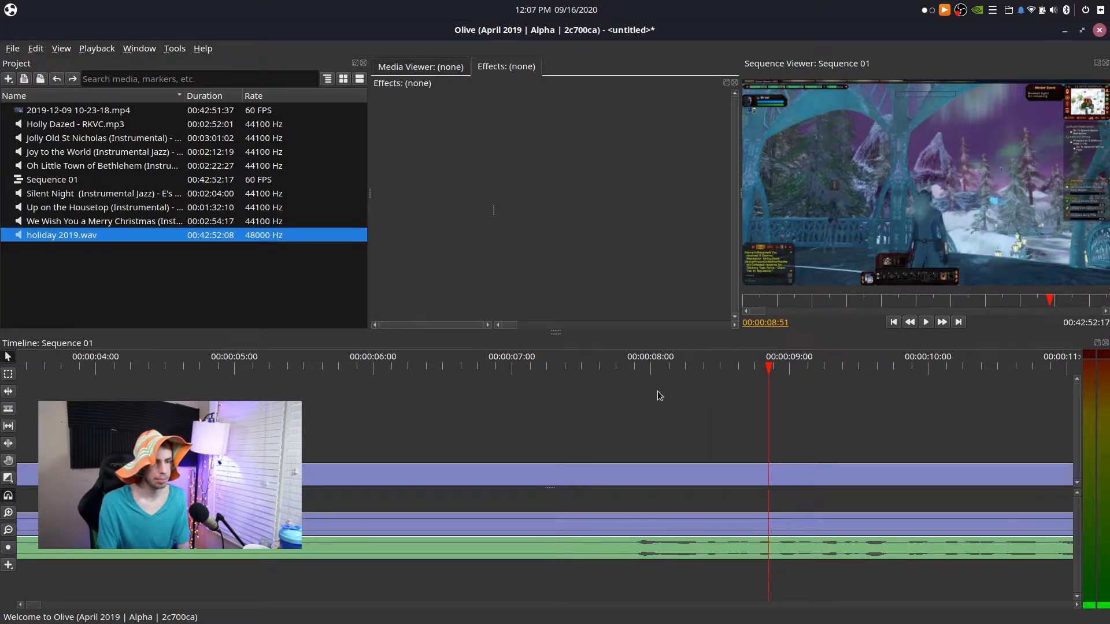
{"action": "key", "text": "Left"}
{"action": "key", "text": "Left"}
{"action": "key", "text": "Left"}
{"action": "key", "text": "Right"}
{"action": "key", "text": "Right"}
{"action": "key", "text": "Right"}
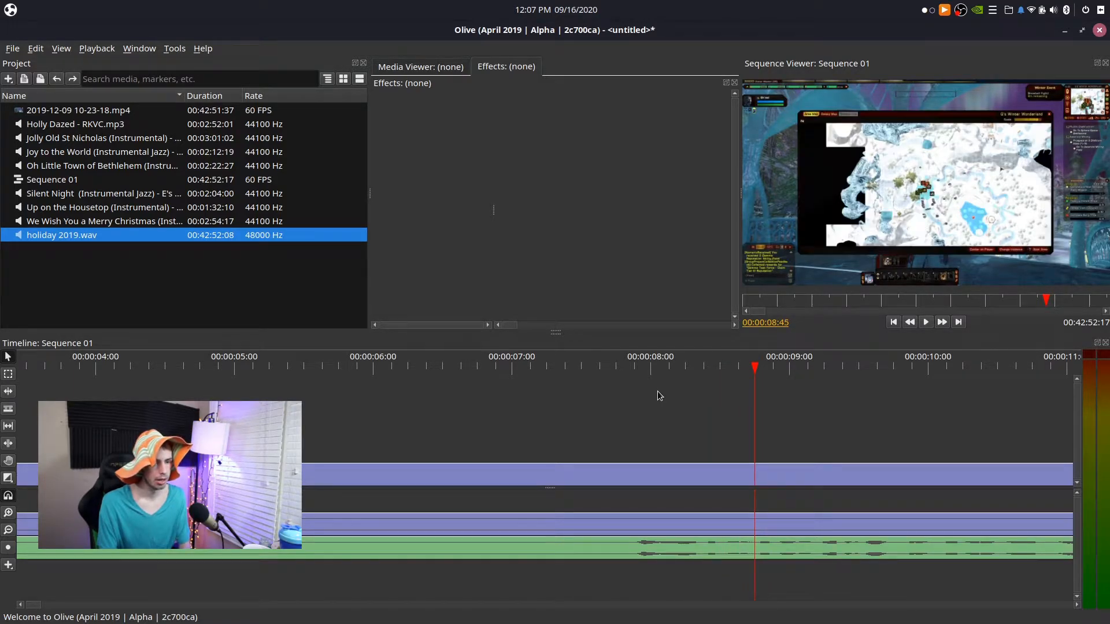
{"action": "key", "text": "c"}
{"action": "left_click", "coordinate": [755, 520]}
{"action": "left_click", "coordinate": [756, 479]}
{"action": "key", "text": "v"}
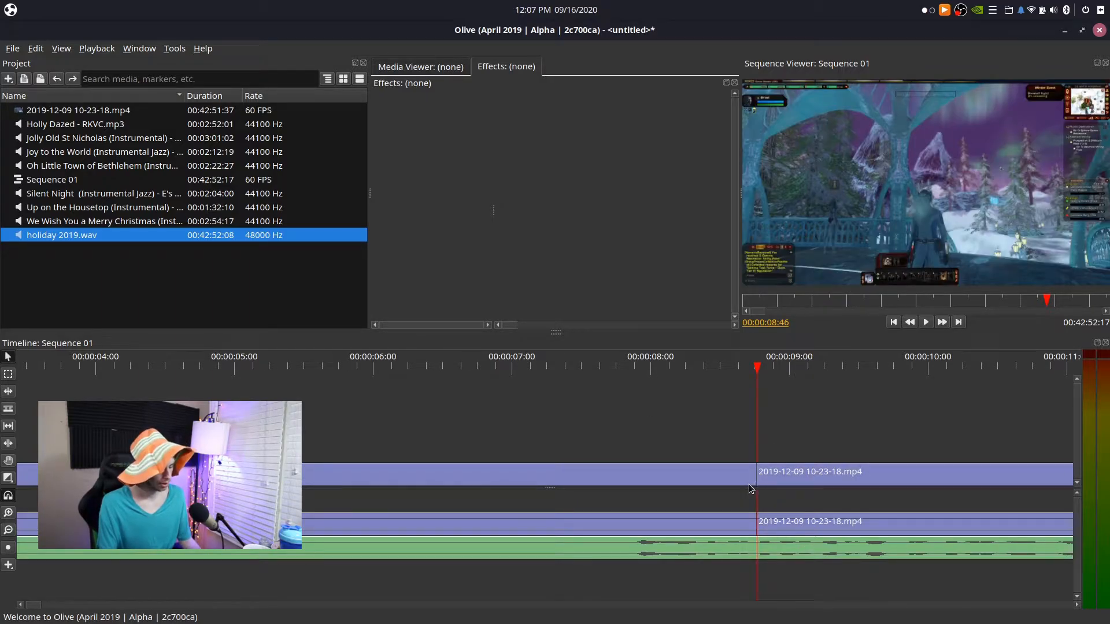
{"action": "key", "text": "minus"}
{"action": "key", "text": "minus"}
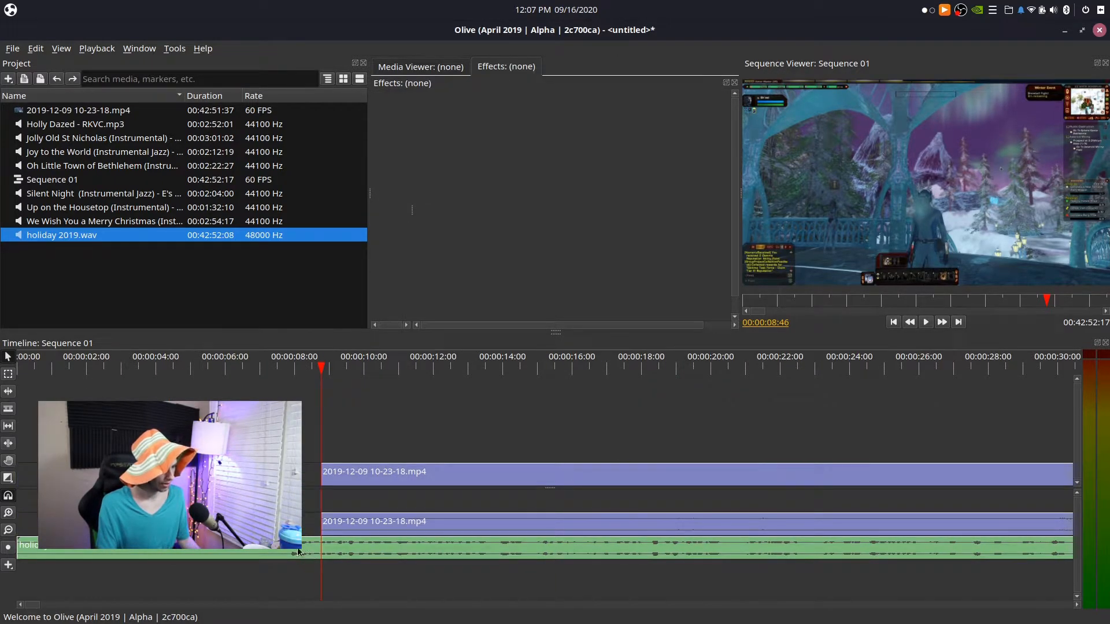
Split holiday 2019.wav at about 7.9 seconds, where its waveform begins, and delete the silent portion before the cut
{"action": "left_click_drag", "start_coordinate": [317, 388], "coordinate": [287, 389]}
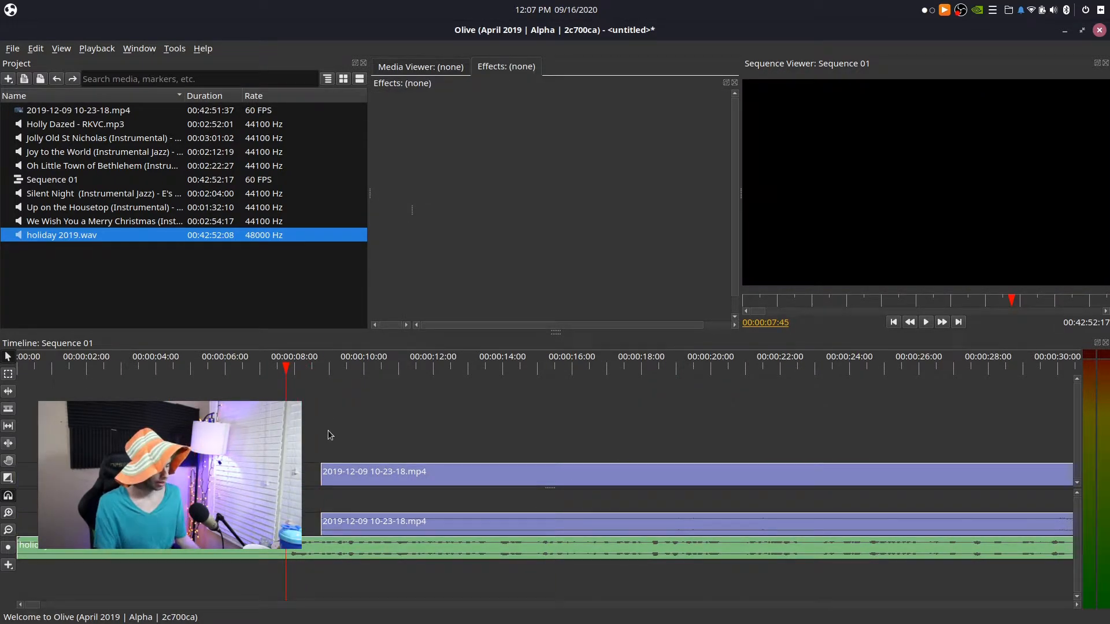
{"action": "key", "text": "="}
{"action": "key", "text": "="}
{"action": "key", "text": "="}
{"action": "key", "text": "c"}
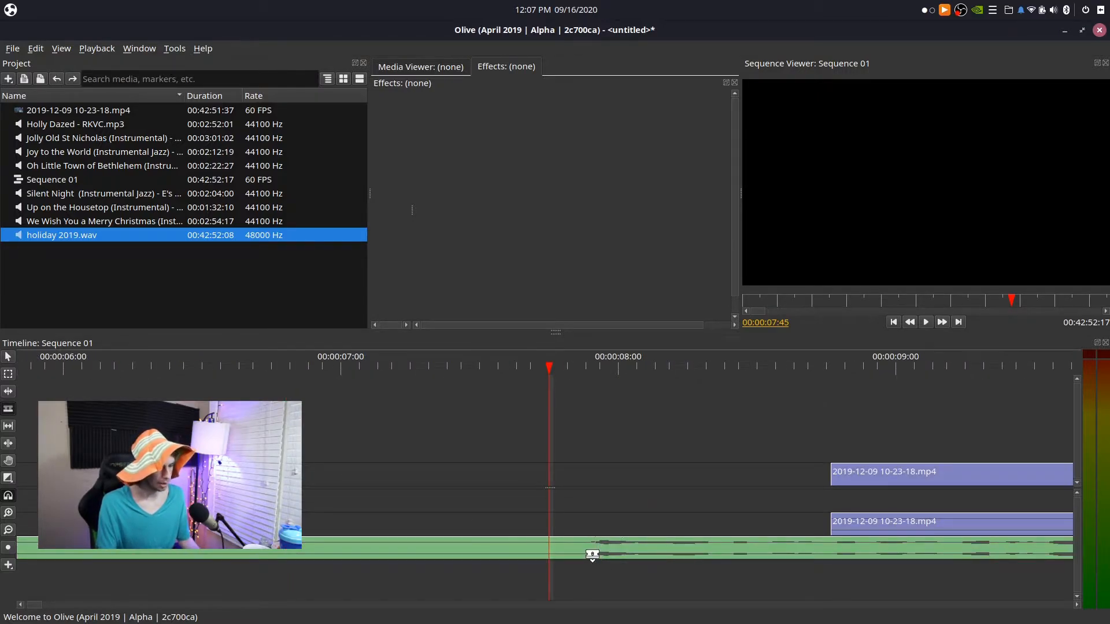
{"action": "left_click", "coordinate": [591, 556]}
{"action": "key", "text": "v"}
{"action": "left_click", "coordinate": [556, 551]}
{"action": "key", "text": "Delete"}
{"action": "key", "text": "-"}
{"action": "key", "text": "-"}
{"action": "key", "text": "-"}
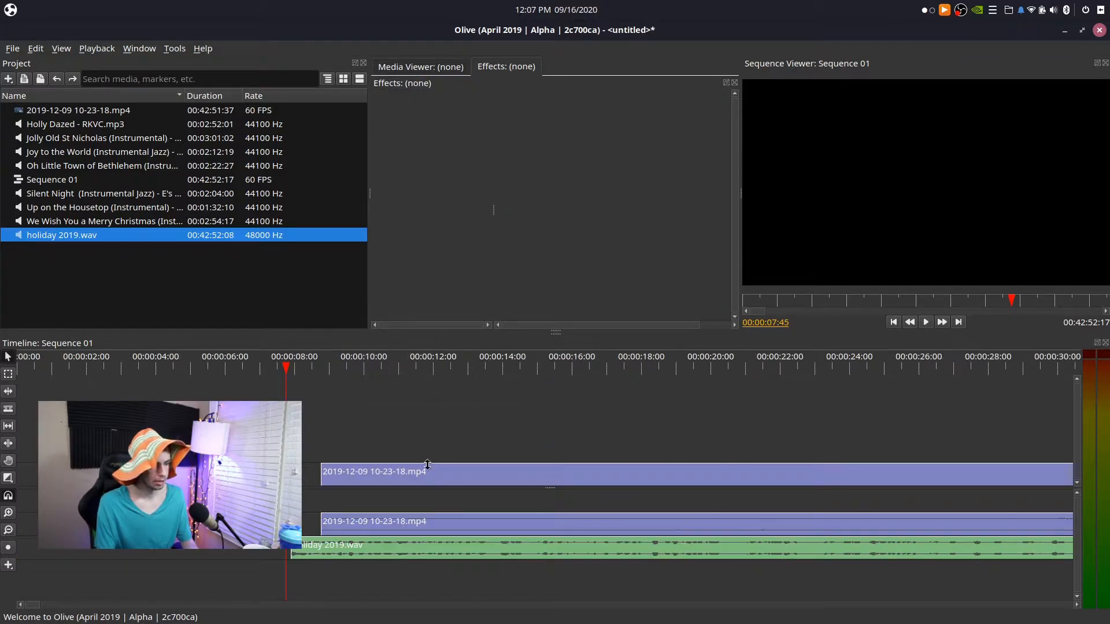
Move the recording's video and audio and holiday 2019.wav to the sequence start, and play the opening to check it
{"action": "left_click_drag", "start_coordinate": [453, 592], "coordinate": [456, 591]}
{"action": "left_click_drag", "start_coordinate": [515, 481], "coordinate": [238, 480]}
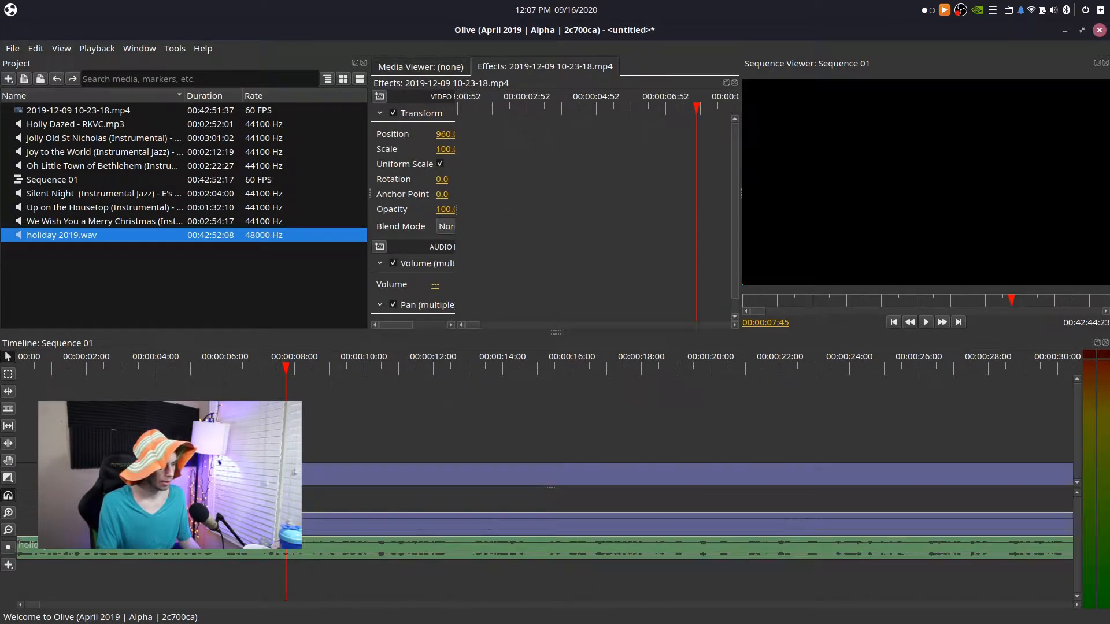
{"action": "left_click", "coordinate": [249, 434]}
{"action": "left_click", "coordinate": [248, 475]}
{"action": "key", "text": "Home"}
{"action": "key", "text": "space"}
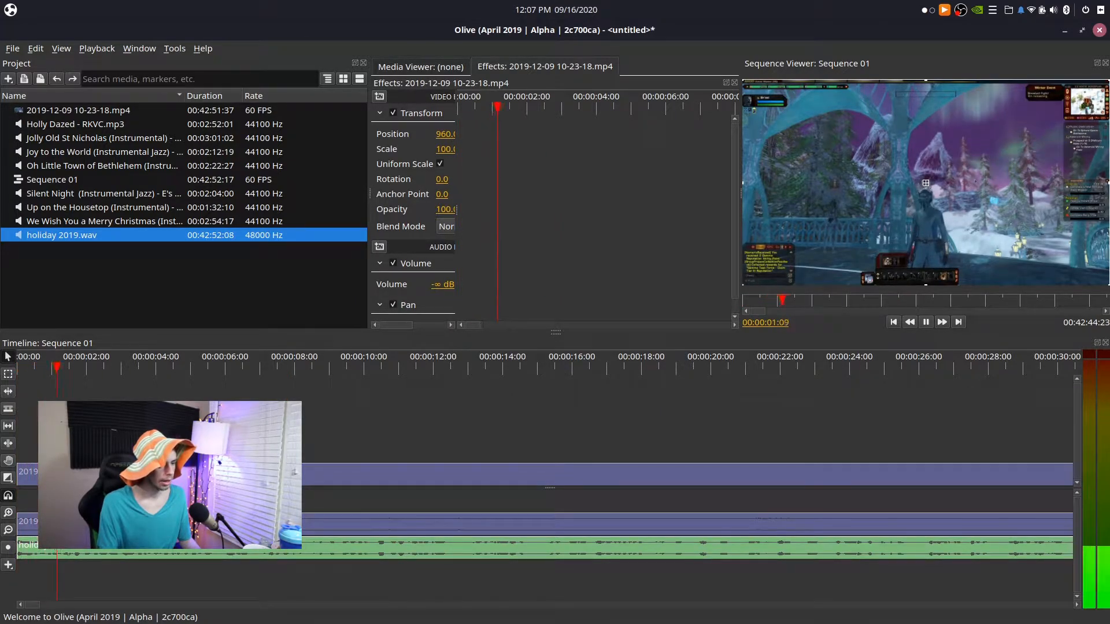
{"action": "key", "text": "space"}
{"action": "key", "text": "Home"}
Widen the effect parameter area and select the holiday 2019.wav clip, with the playhead at 00:00:18:16
{"action": "key", "text": "minus"}
{"action": "key", "text": "minus"}
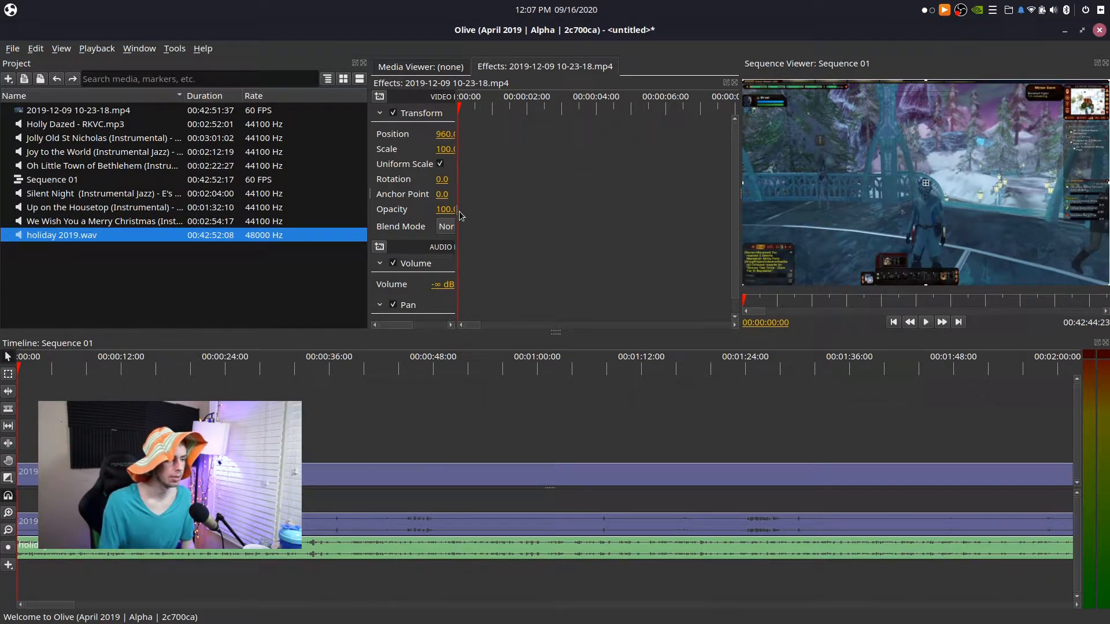
{"action": "left_click_drag", "start_coordinate": [457, 214], "coordinate": [549, 214]}
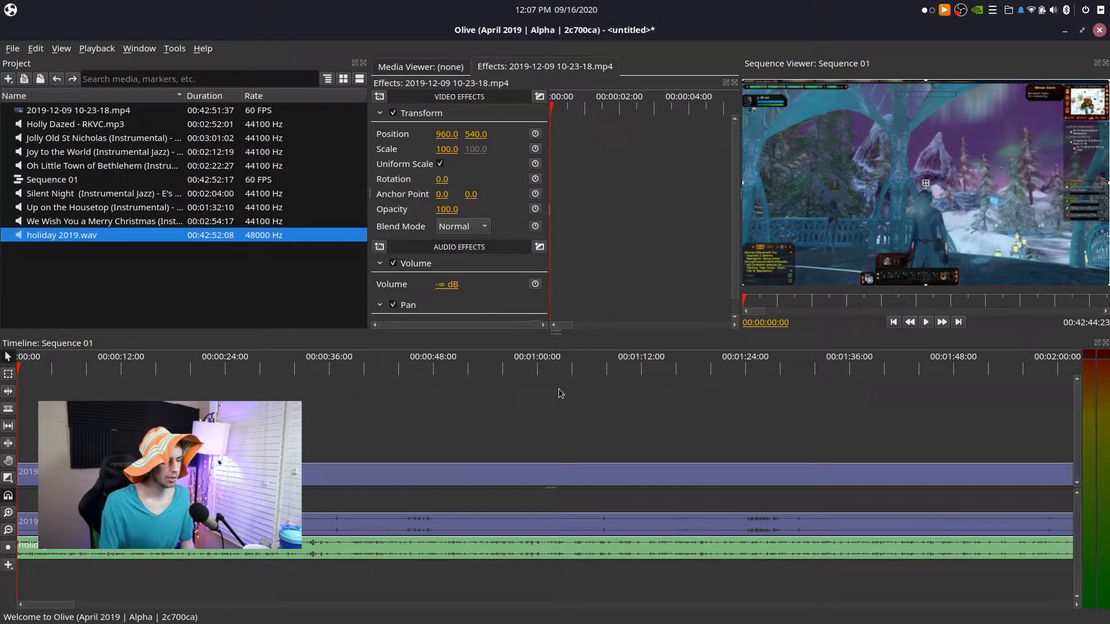
{"action": "left_click", "coordinate": [175, 370]}
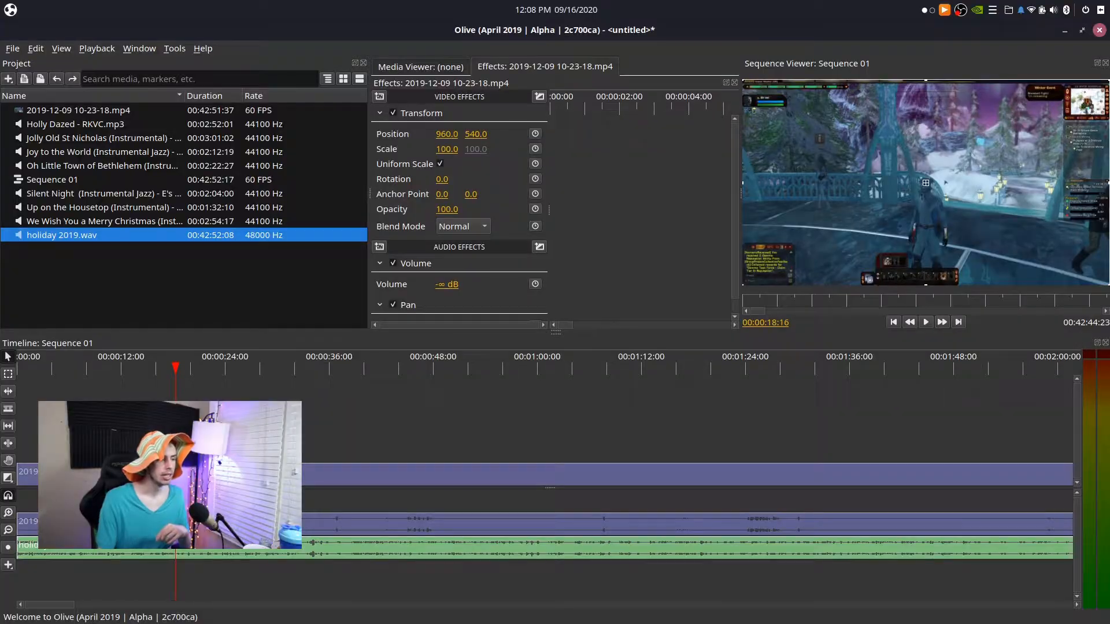
{"action": "left_click", "coordinate": [283, 545]}
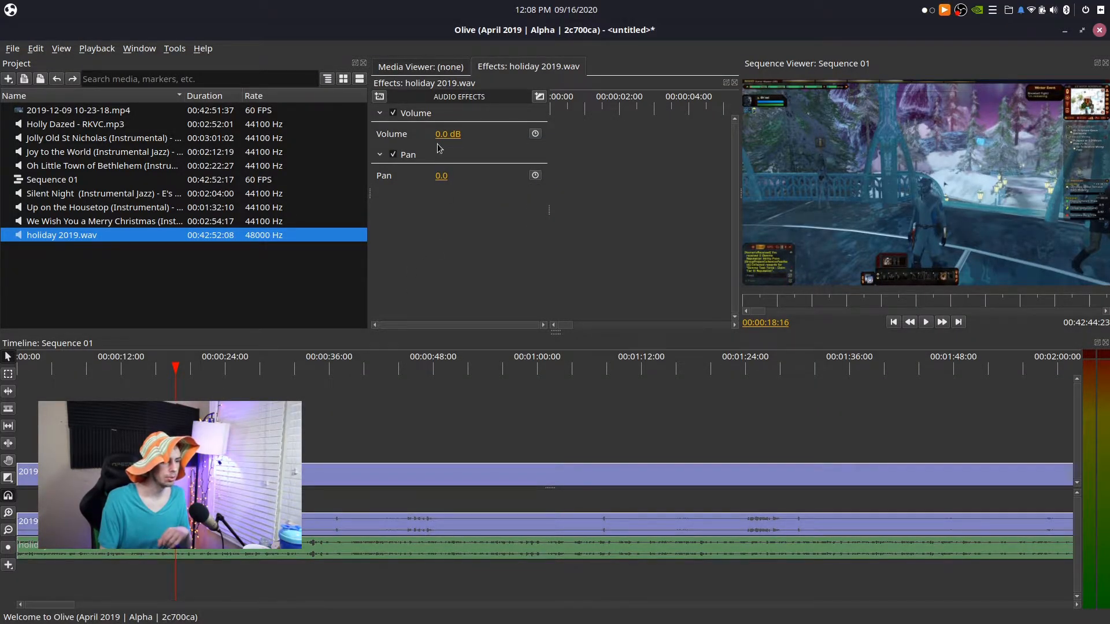
Try volumes of 10 dB and 12 dB on holiday 2019.wav, playing the sequence to judge each level
{"action": "left_click", "coordinate": [441, 136]}
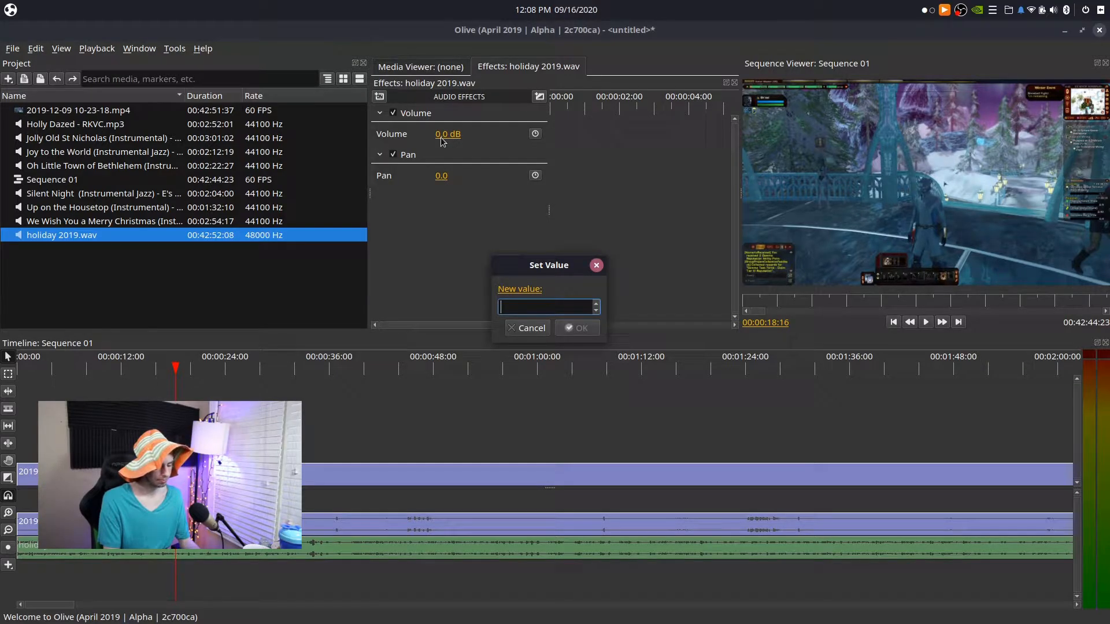
{"action": "type", "text": "10"}
{"action": "key", "text": "Return"}
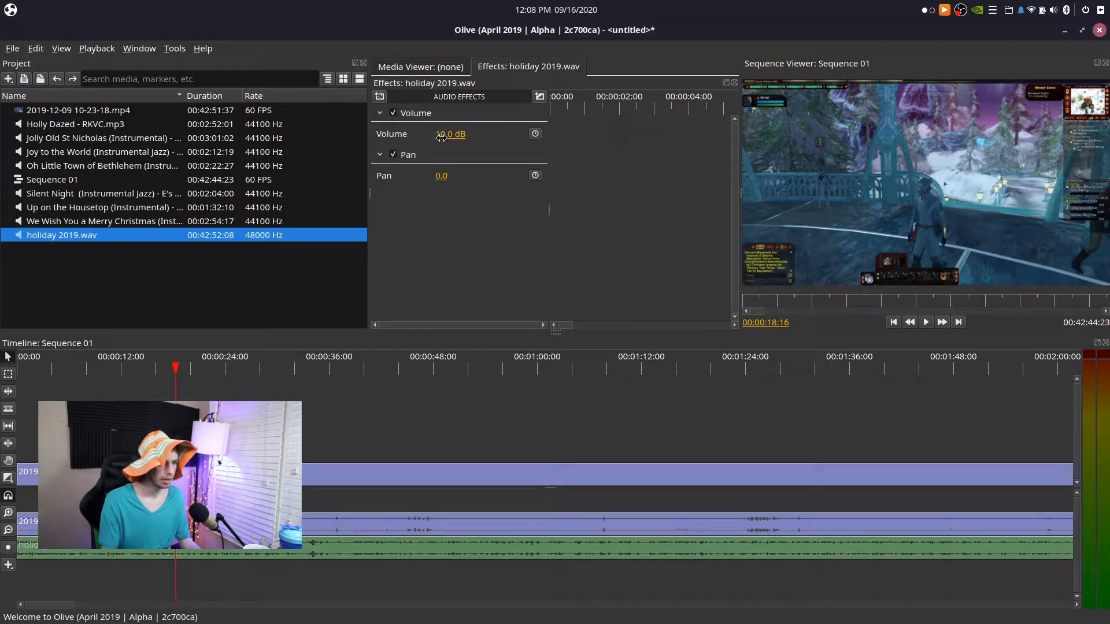
{"action": "key", "text": "space"}
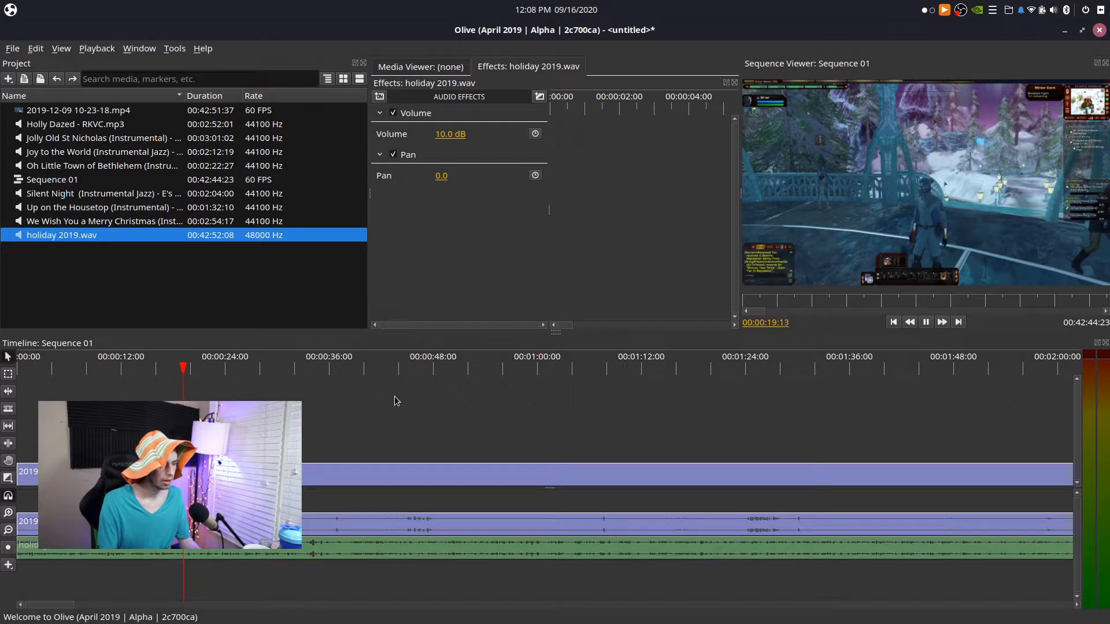
{"action": "key", "text": "space"}
{"action": "left_click", "coordinate": [450, 135]}
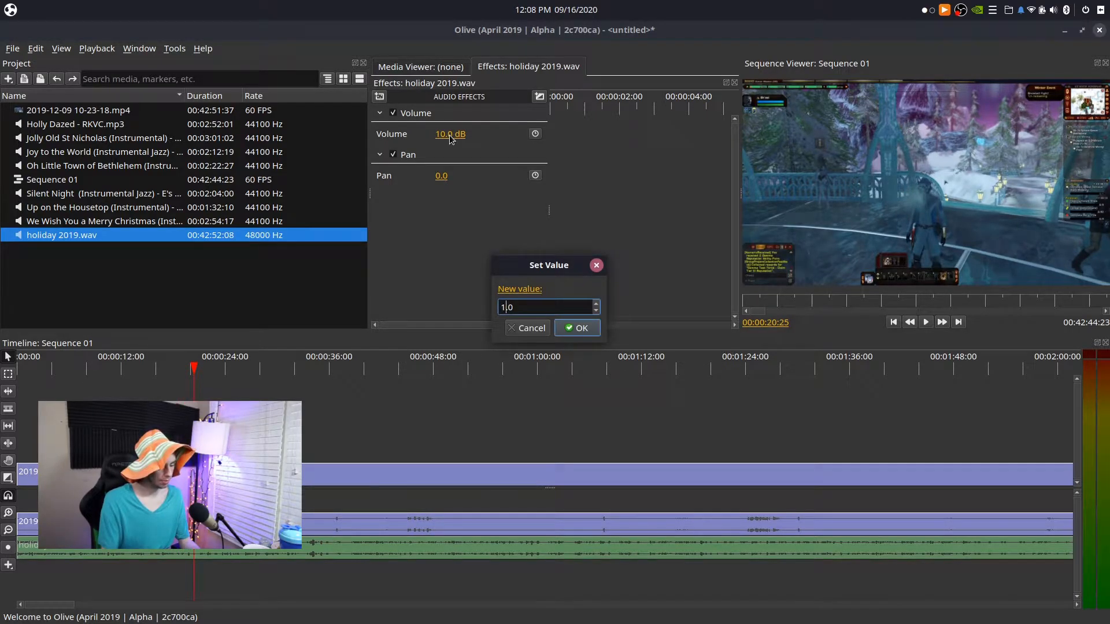
{"action": "type", "text": "2"}
{"action": "key", "text": "Return"}
{"action": "key", "text": "space"}
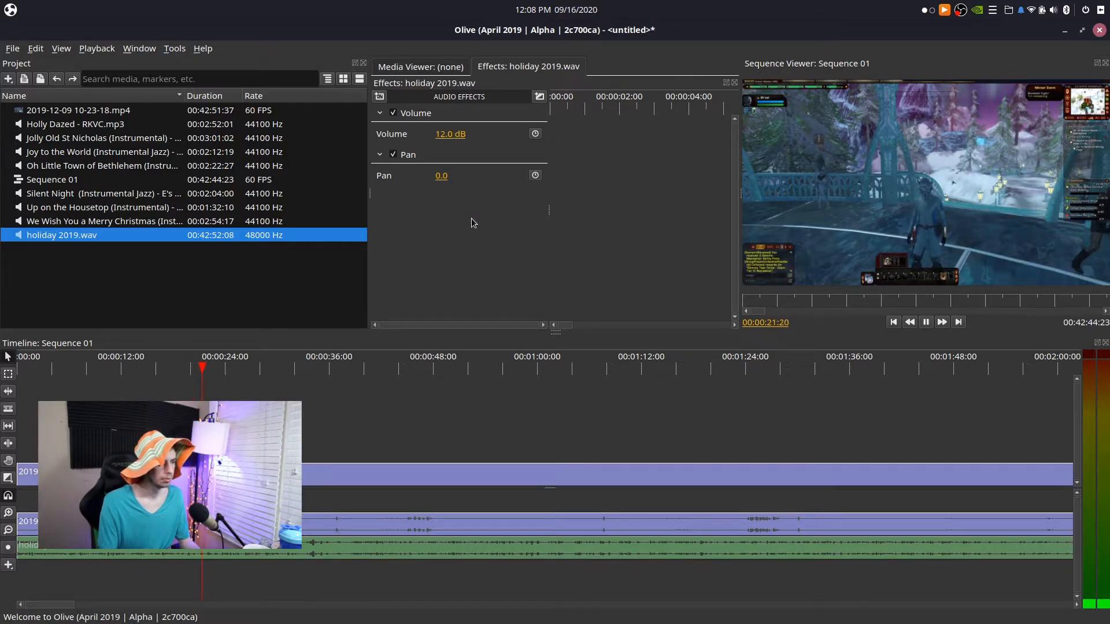
Set the volume of holiday 2019.wav to 13 dB and listen to the playback
{"action": "left_click", "coordinate": [447, 135]}
{"action": "type", "text": "13"}
{"action": "key", "text": "Return"}
{"action": "key", "text": "space"}
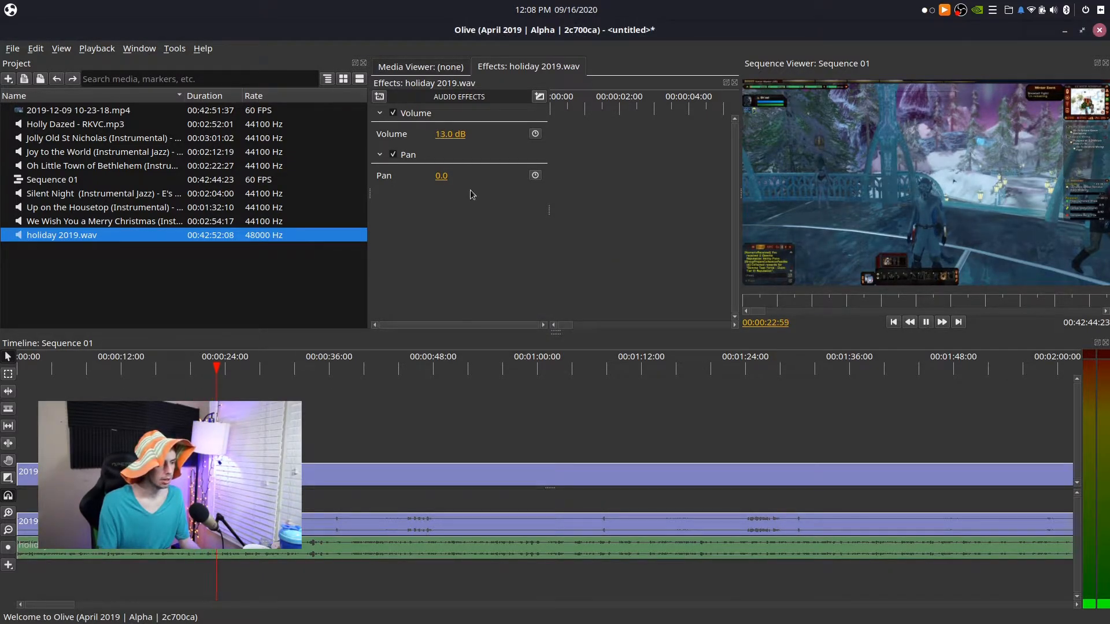
{"action": "key", "text": "space"}
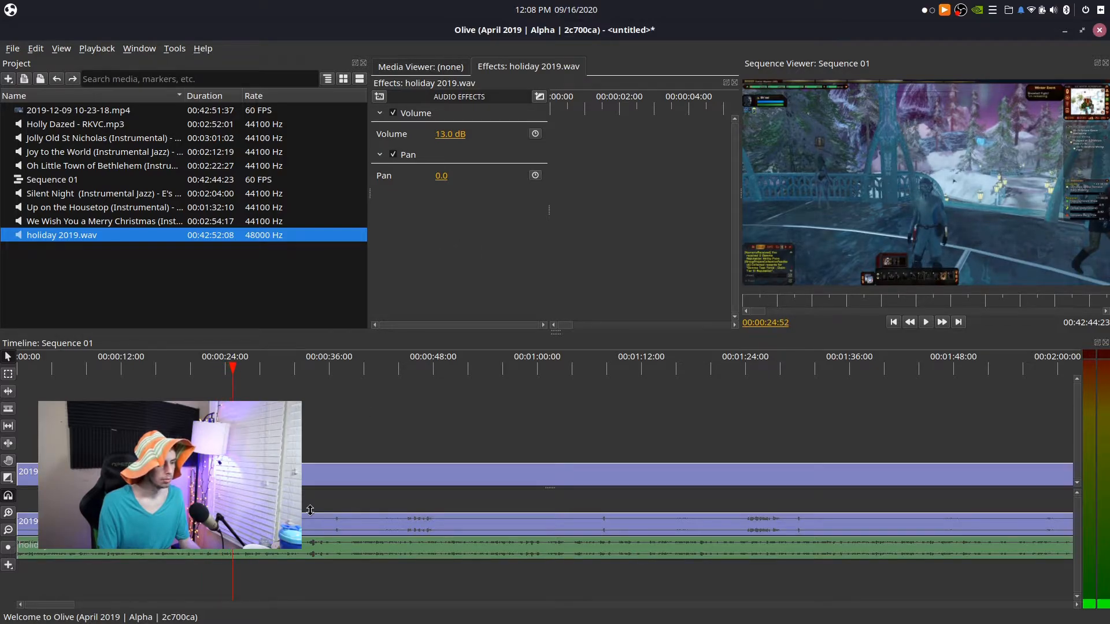
Set the volume of the recording's audio clip to 0 dB and listen to it against the voice-over
{"action": "left_click", "coordinate": [303, 531]}
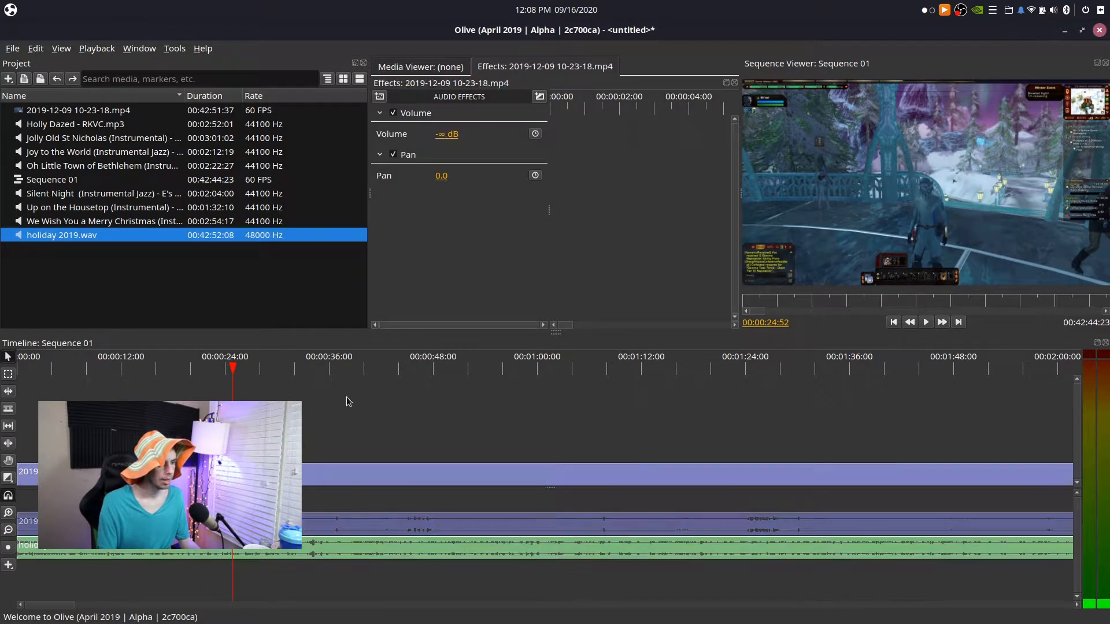
{"action": "left_click", "coordinate": [441, 134]}
{"action": "type", "text": "0"}
{"action": "key", "text": "Return"}
{"action": "key", "text": "space"}
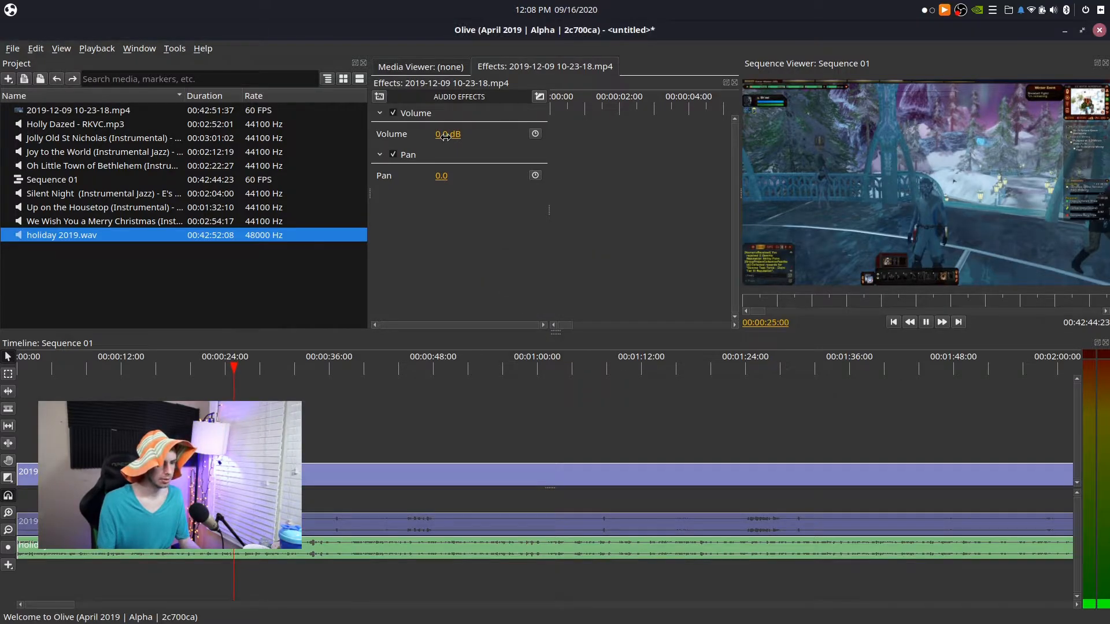
{"action": "key", "text": "space"}
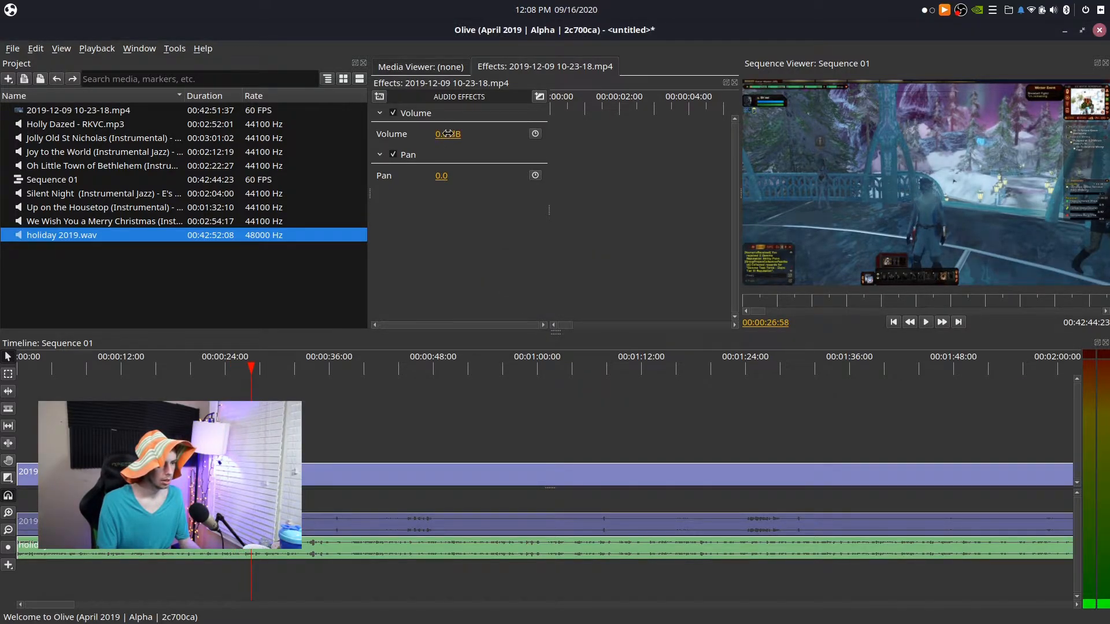
Try volumes of 6 dB and 8 dB on the recording's audio, playing the sequence after each change
{"action": "left_click", "coordinate": [447, 134]}
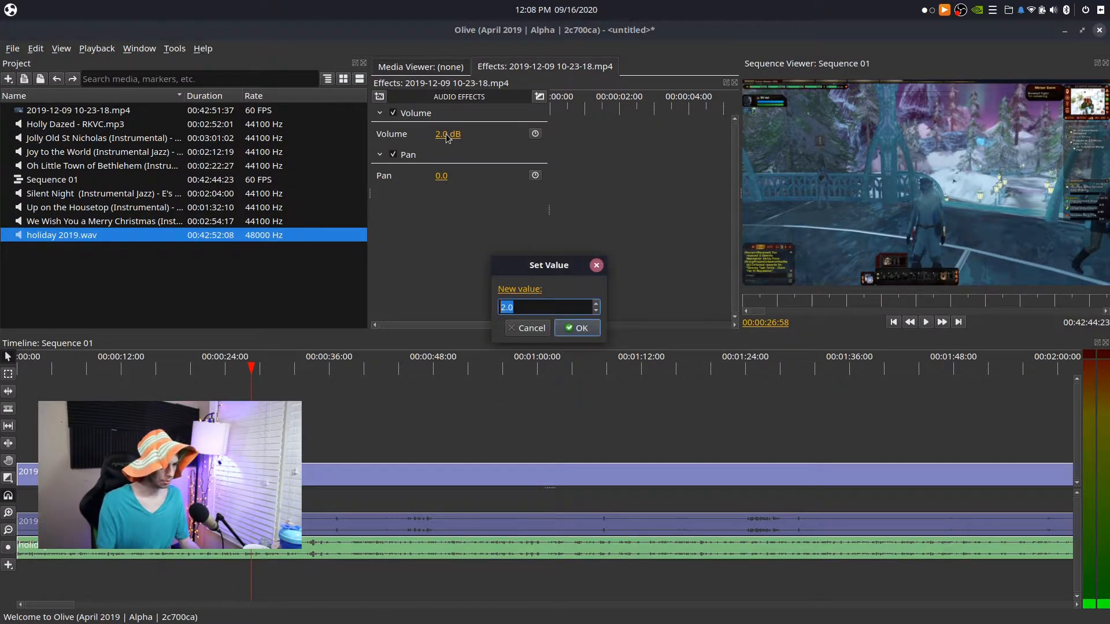
{"action": "type", "text": "6"}
{"action": "key", "text": "Return"}
{"action": "key", "text": "space"}
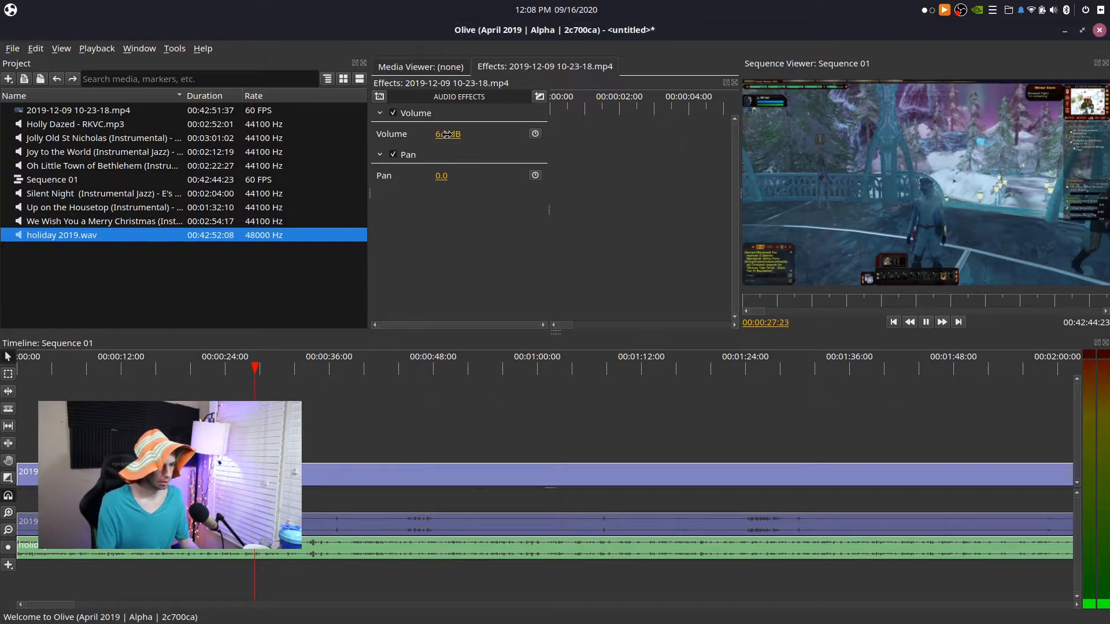
{"action": "key", "text": "space"}
{"action": "left_click", "coordinate": [447, 134]}
{"action": "type", "text": "8"}
{"action": "key", "text": "Return"}
{"action": "key", "text": "space"}
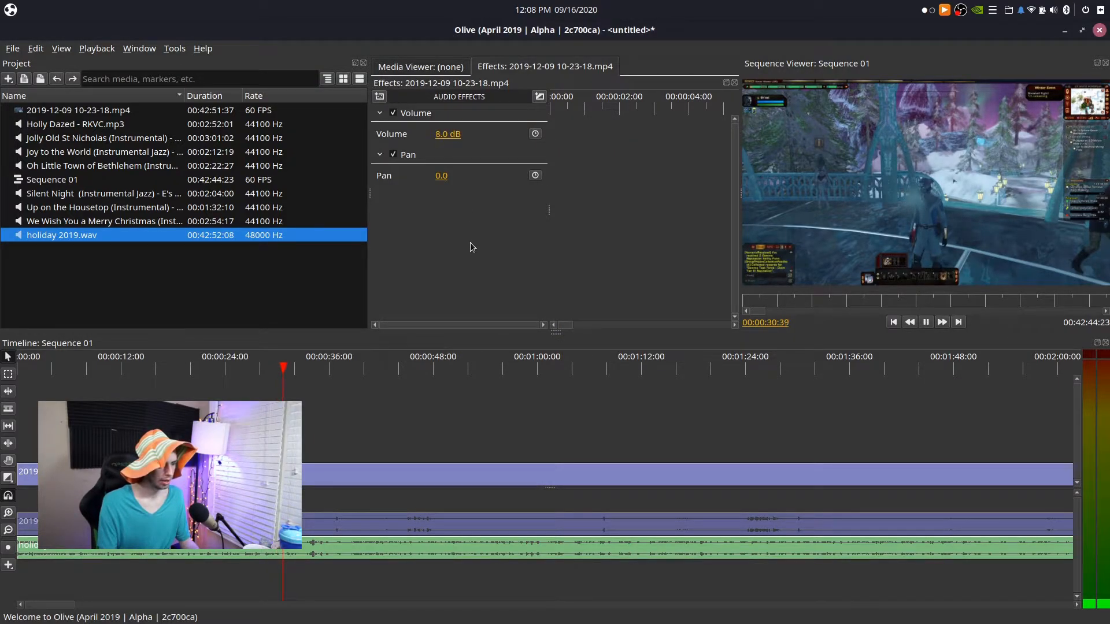
Set the recording's audio volume to 7 dB and play the sequence to check the balance
{"action": "left_click", "coordinate": [447, 134]}
{"action": "type", "text": "7"}
{"action": "key", "text": "Return"}
{"action": "key", "text": "space"}
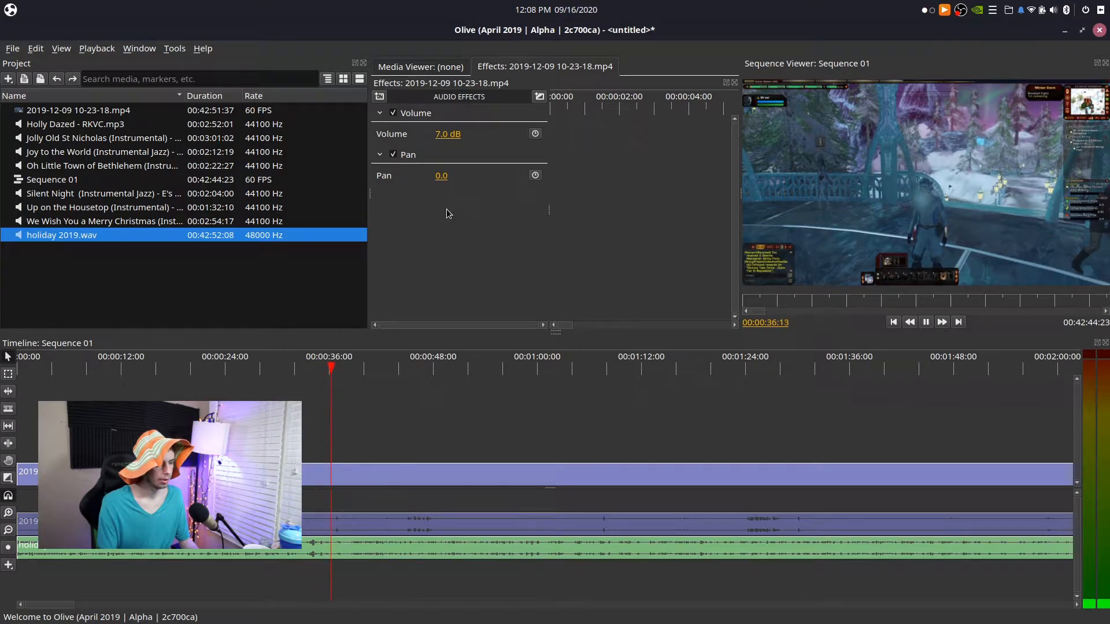
{"action": "key", "text": "space"}
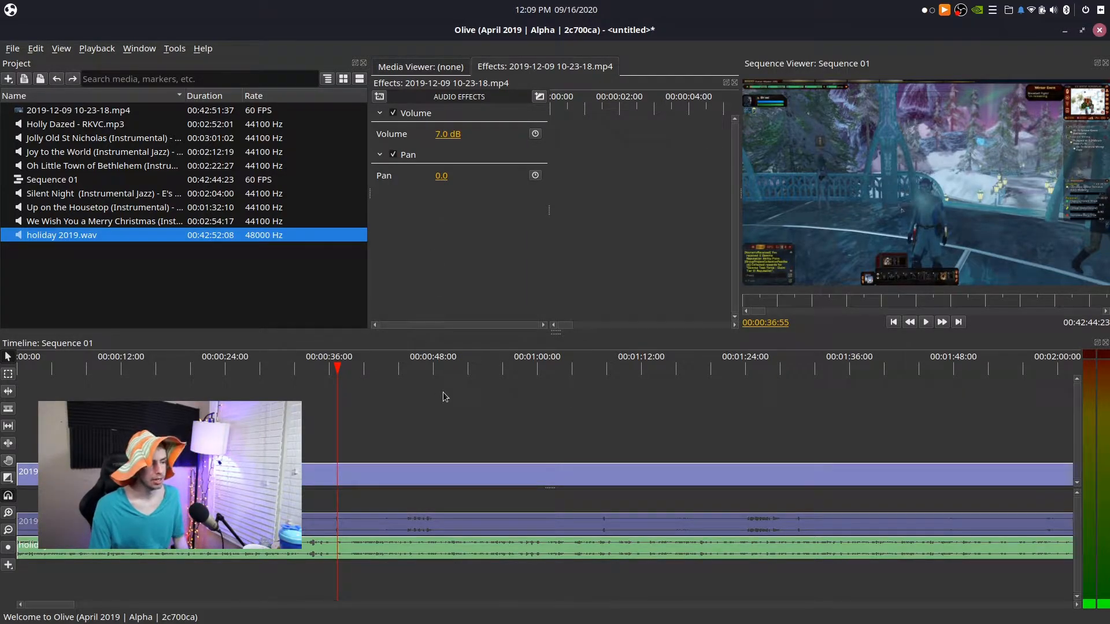
Scrub and play the sequence between about 4 and 5 minutes to examine where the in-game help and support menu appears
{"action": "left_click", "coordinate": [541, 414]}
{"action": "left_click_drag", "start_coordinate": [541, 411], "coordinate": [543, 412]}
{"action": "scroll", "coordinate": [542, 412], "scroll_direction": "down", "scroll_amount": 3}
{"action": "left_click_drag", "start_coordinate": [173, 371], "coordinate": [284, 368]}
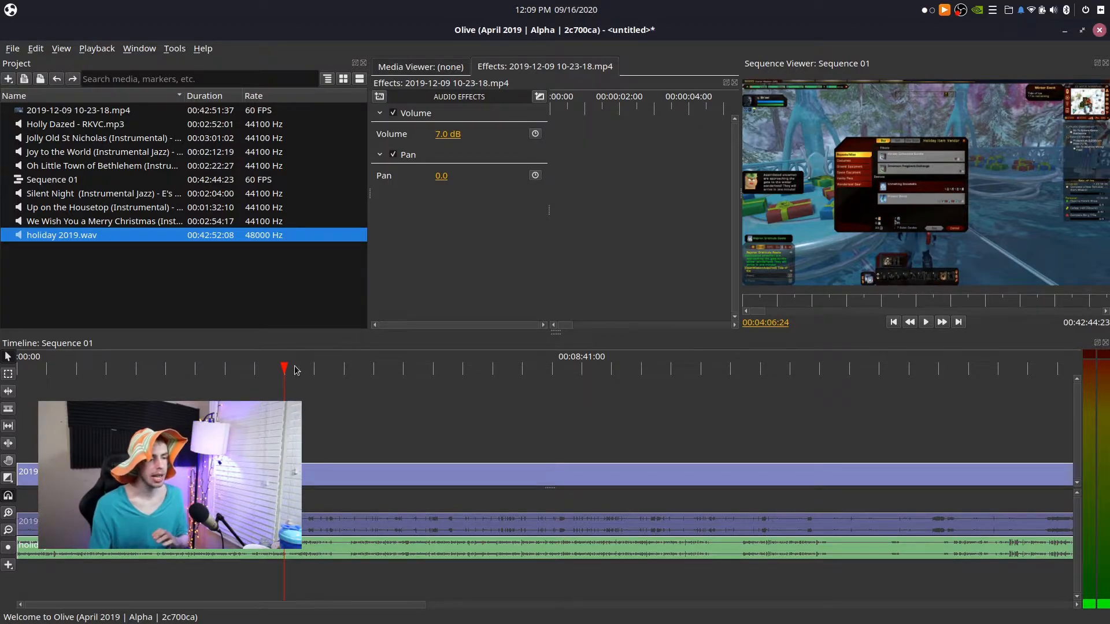
{"action": "left_click_drag", "start_coordinate": [292, 368], "coordinate": [304, 372]}
{"action": "key", "text": "equal"}
{"action": "key", "text": "equal"}
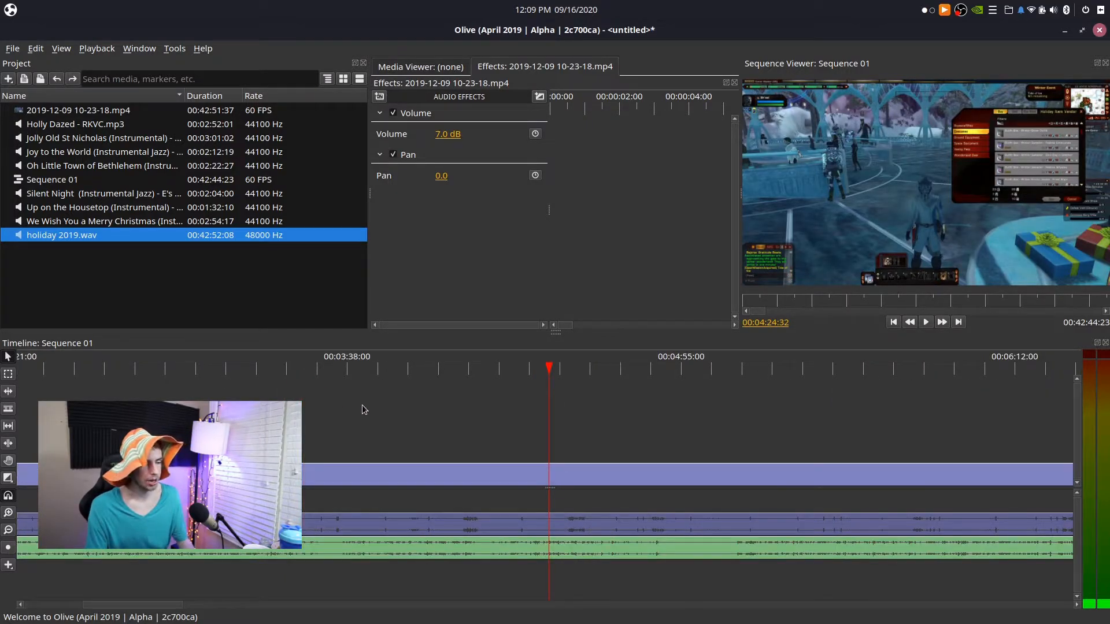
{"action": "left_click_drag", "start_coordinate": [555, 376], "coordinate": [661, 410]}
{"action": "key", "text": "space"}
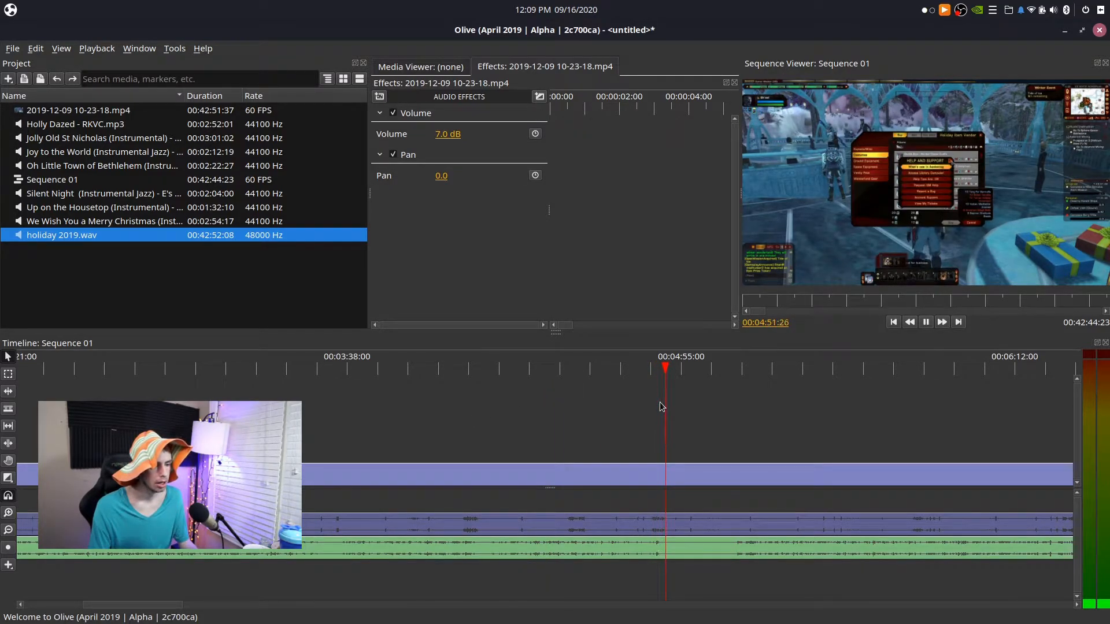
Split the recording's video, its audio and holiday 2019.wav at 00:04:49:45, while the help and support menu is open
{"action": "left_click", "coordinate": [663, 377]}
{"action": "left_click_drag", "start_coordinate": [663, 376], "coordinate": [662, 376]}
{"action": "scroll", "coordinate": [654, 399], "scroll_direction": "up", "scroll_amount": 5}
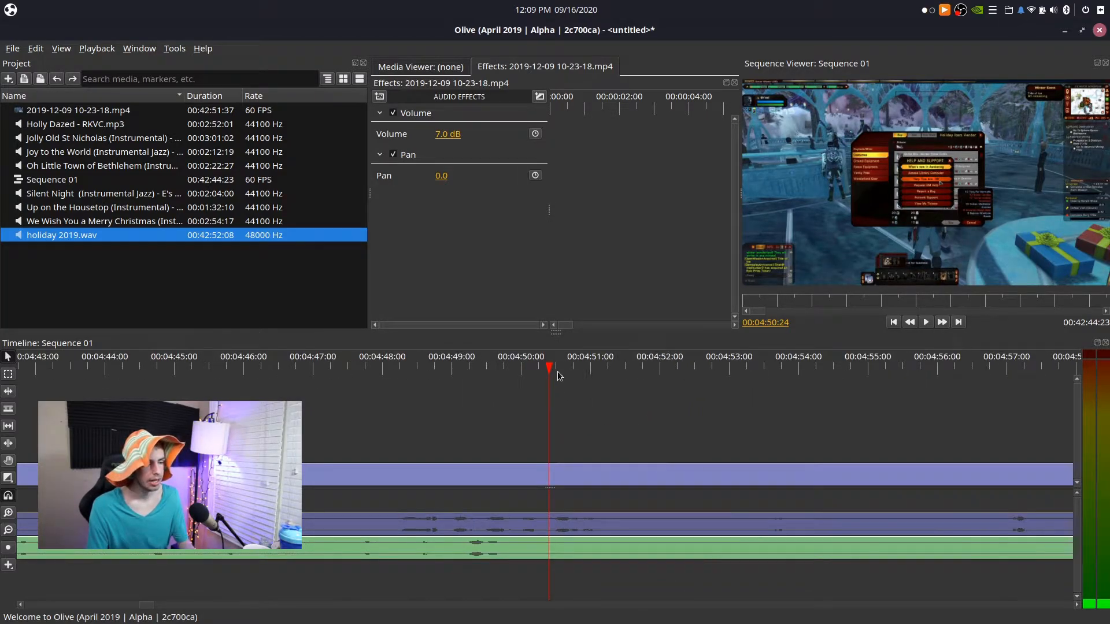
{"action": "left_click", "coordinate": [509, 379]}
{"action": "left_click_drag", "start_coordinate": [507, 380], "coordinate": [502, 383]}
{"action": "key", "text": "c"}
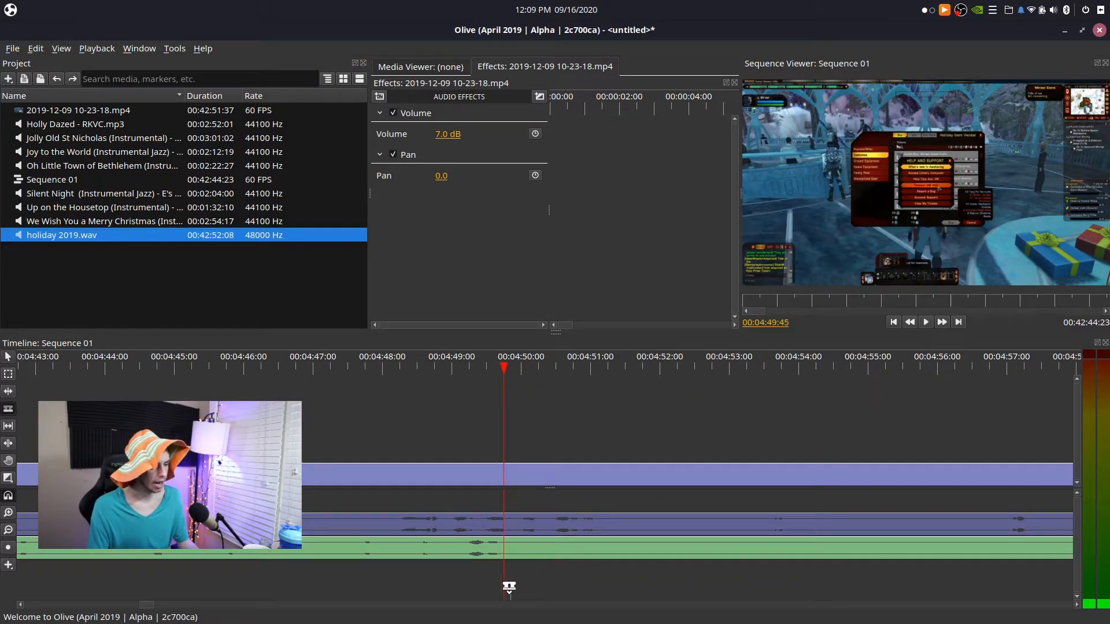
{"action": "left_click", "coordinate": [504, 546]}
{"action": "left_click", "coordinate": [504, 524]}
{"action": "left_click", "coordinate": [505, 473]}
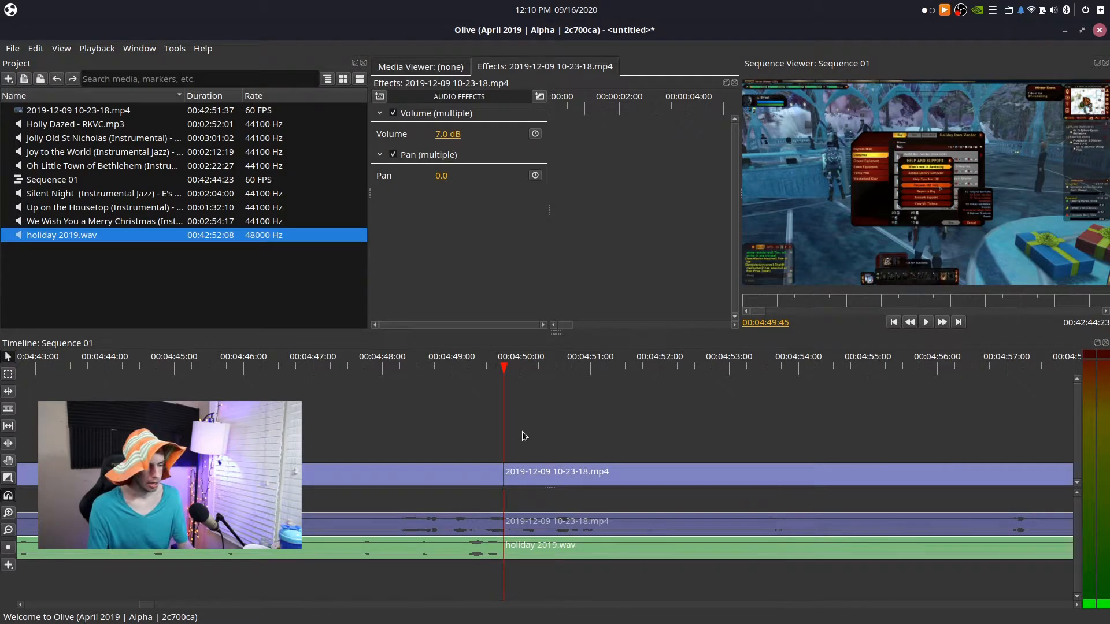
Split the recording's video, its audio and holiday 2019.wav at 00:05:07:50, where the in-game store is back on screen
{"action": "scroll", "coordinate": [524, 431], "scroll_direction": "down", "scroll_amount": 2}
{"action": "left_click_drag", "start_coordinate": [546, 374], "coordinate": [802, 405]}
{"action": "left_click_drag", "start_coordinate": [825, 466], "coordinate": [863, 470]}
{"action": "left_click", "coordinate": [867, 544]}
{"action": "left_click", "coordinate": [862, 523]}
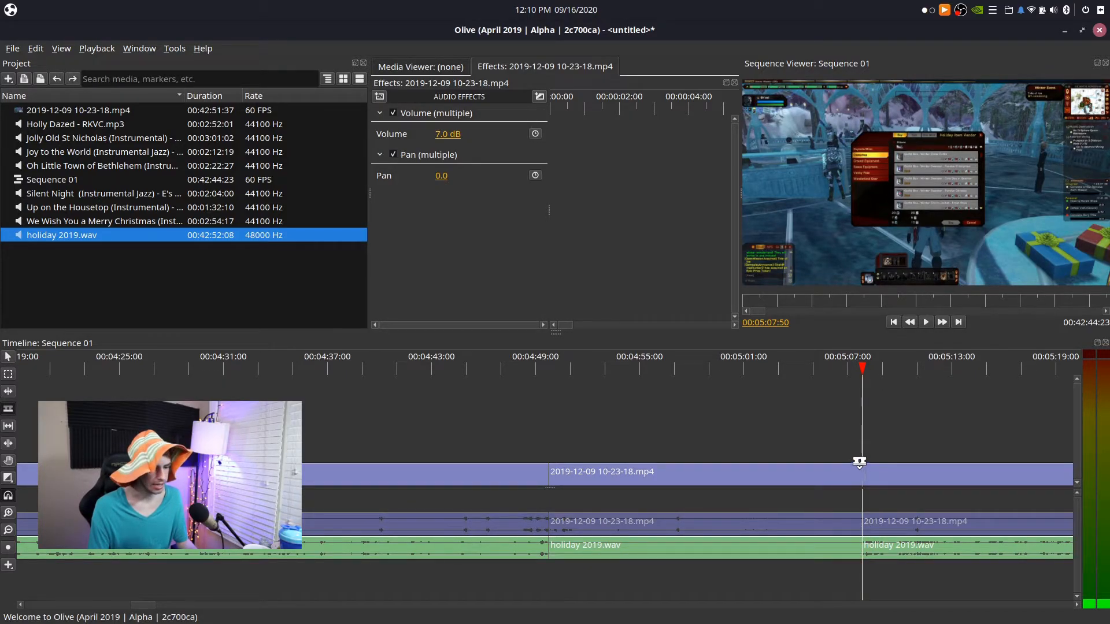
{"action": "left_click", "coordinate": [862, 472]}
Delete the portions between the two cuts on all three tracks and move the following clips back to close the gap
{"action": "key", "text": "v"}
{"action": "left_click_drag", "start_coordinate": [739, 442], "coordinate": [748, 562]}
{"action": "key", "text": "Delete"}
{"action": "left_click_drag", "start_coordinate": [791, 475], "coordinate": [961, 610]}
{"action": "left_click_drag", "start_coordinate": [906, 473], "coordinate": [589, 473]}
Scrub across the join at 00:04:49:45 to review the transition between the clips
{"action": "left_click", "coordinate": [528, 368]}
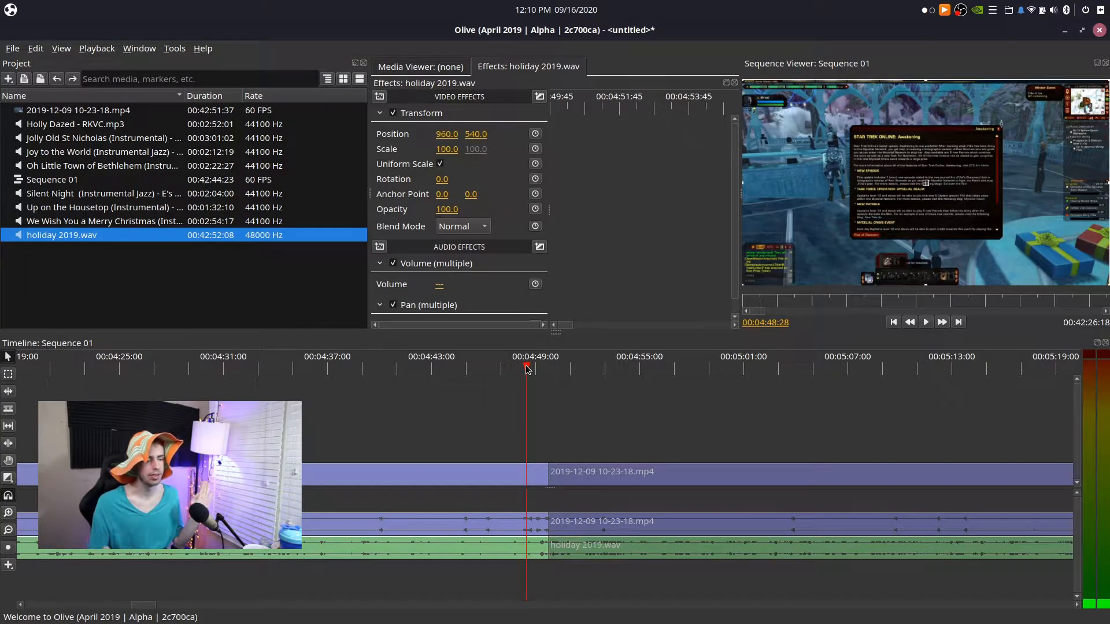
{"action": "left_click", "coordinate": [537, 398]}
{"action": "left_click", "coordinate": [532, 369]}
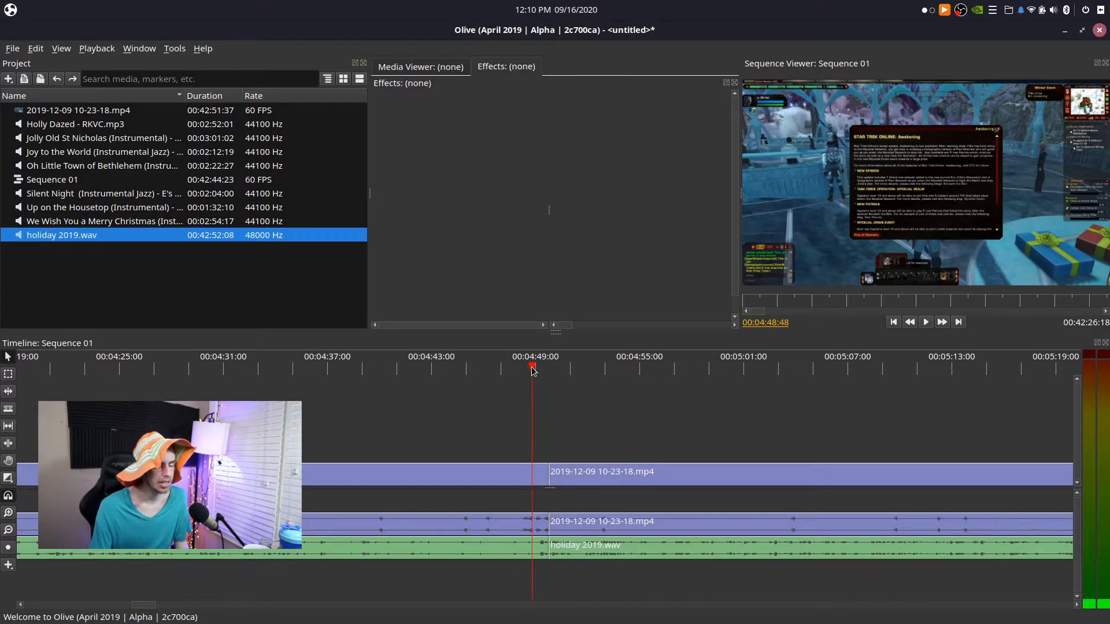
{"action": "left_click_drag", "start_coordinate": [532, 371], "coordinate": [550, 371]}
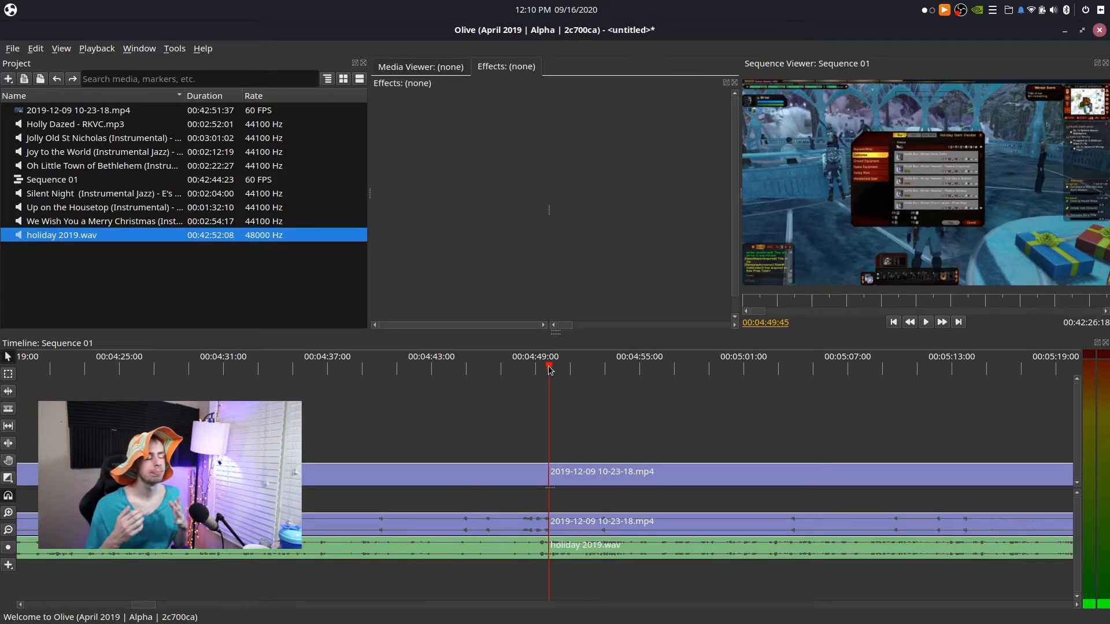
Scrub onward from the join past 10 minutes to about 00:12:35 to examine the footage for more sections worth cutting
{"action": "left_click_drag", "start_coordinate": [550, 371], "coordinate": [606, 371]}
{"action": "key", "text": "minus"}
{"action": "key", "text": "minus"}
{"action": "key", "text": "minus"}
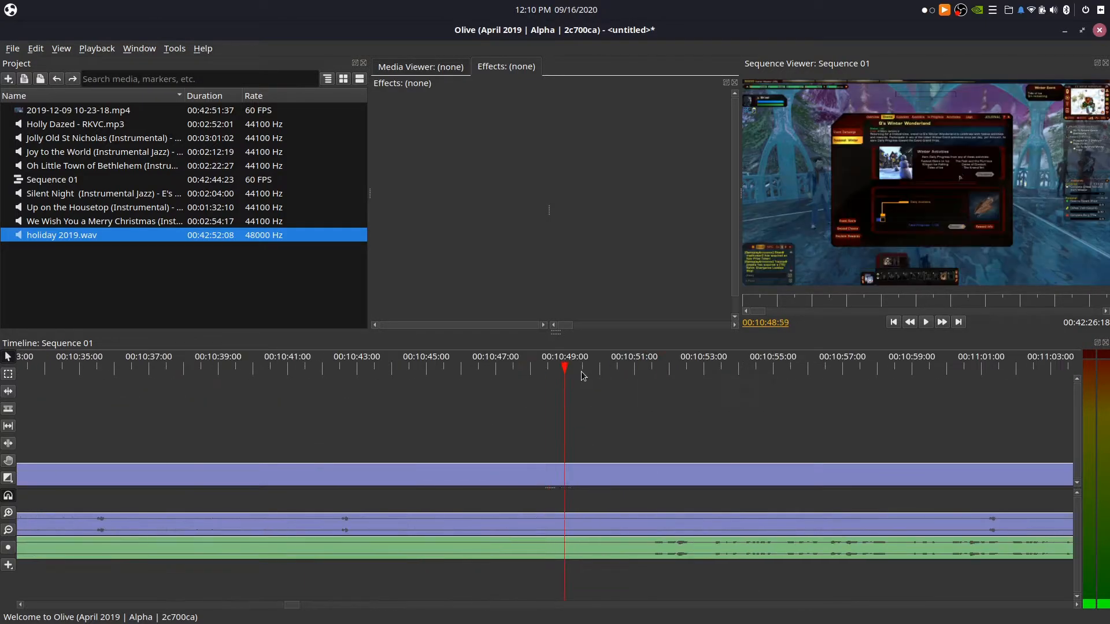
{"action": "left_click", "coordinate": [616, 373]}
{"action": "key", "text": "equal"}
{"action": "key", "text": "equal"}
{"action": "key", "text": "equal"}
{"action": "key", "text": "equal"}
{"action": "left_click", "coordinate": [506, 376]}
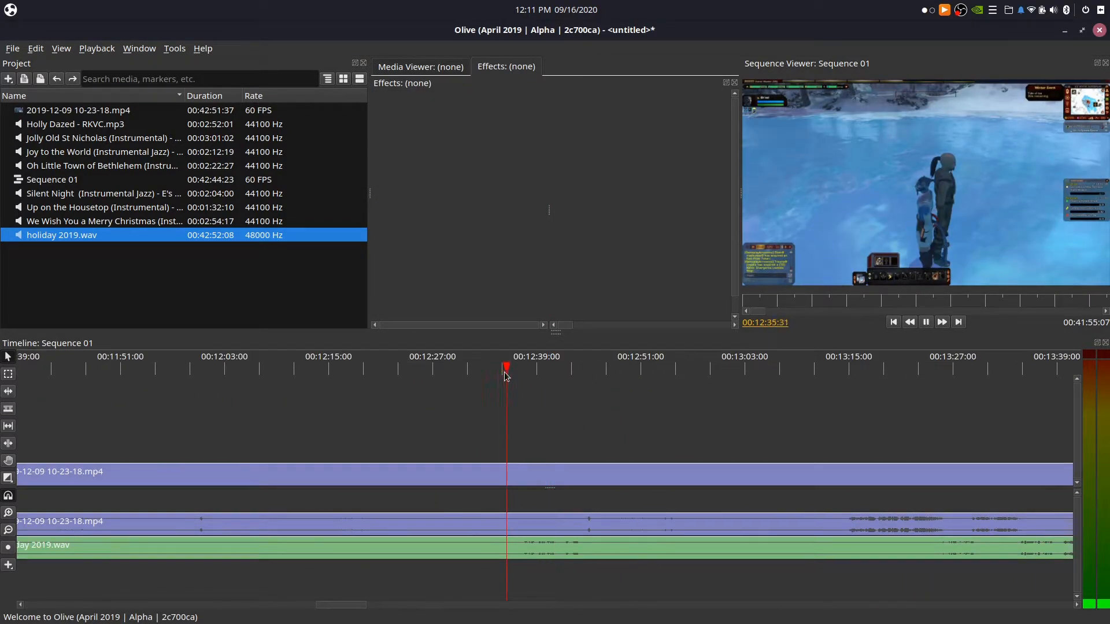
Split all three tracks around 00:12:35, delete the unwanted section before the cut and move the following clips back to close the gap
{"action": "key", "text": "ctrl+k"}
{"action": "key", "text": "Delete"}
{"action": "left_click_drag", "start_coordinate": [587, 480], "coordinate": [463, 483]}
{"action": "left_click", "coordinate": [448, 376]}
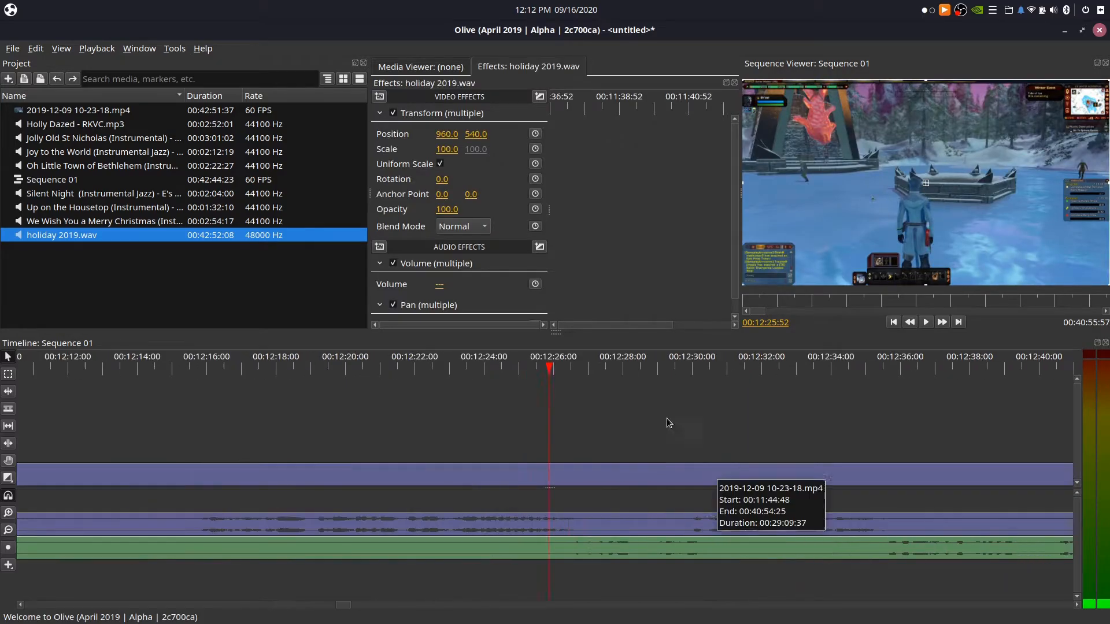
{"action": "left_click", "coordinate": [550, 361]}
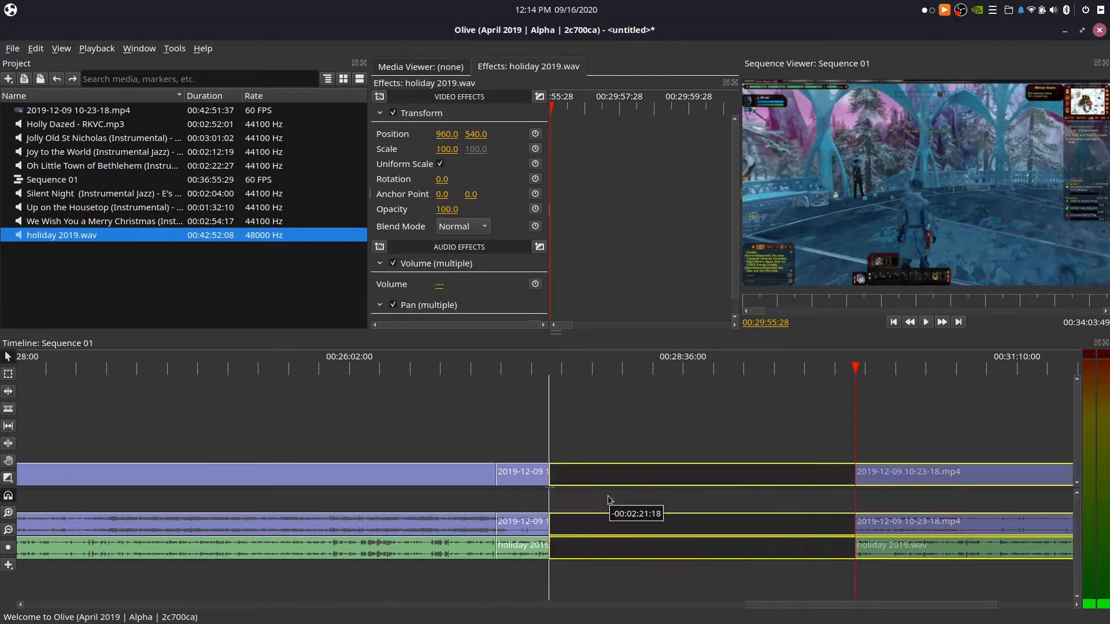
Switch to the file manager's Videos folder, preview intro 2020.mov in VLC and close the player
{"action": "right_click", "coordinate": [450, 612]}
{"action": "left_click", "coordinate": [448, 514]}
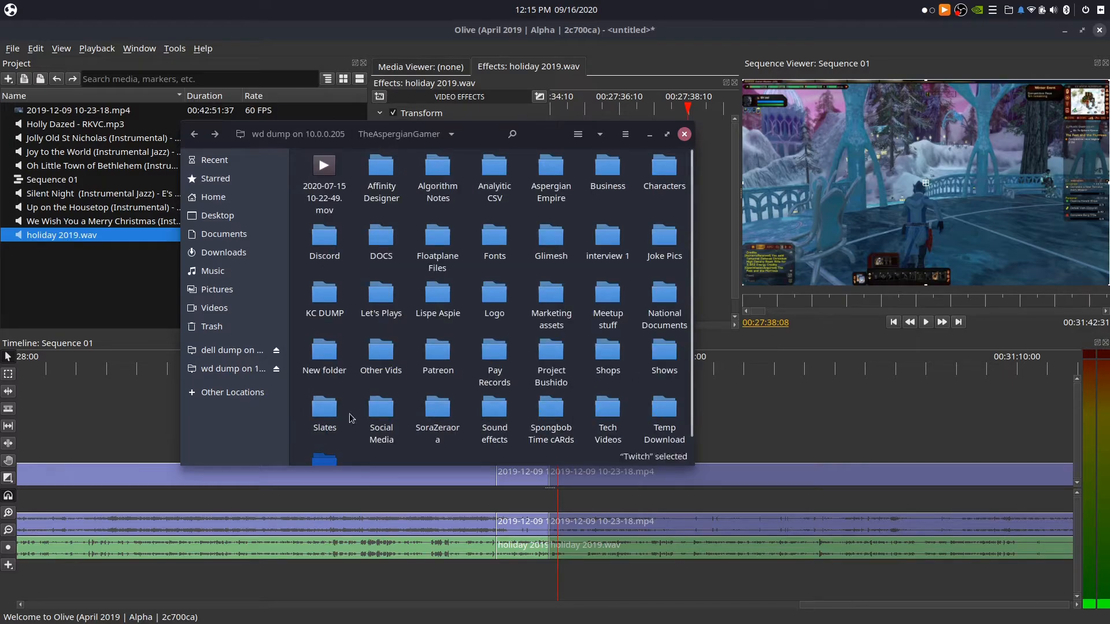
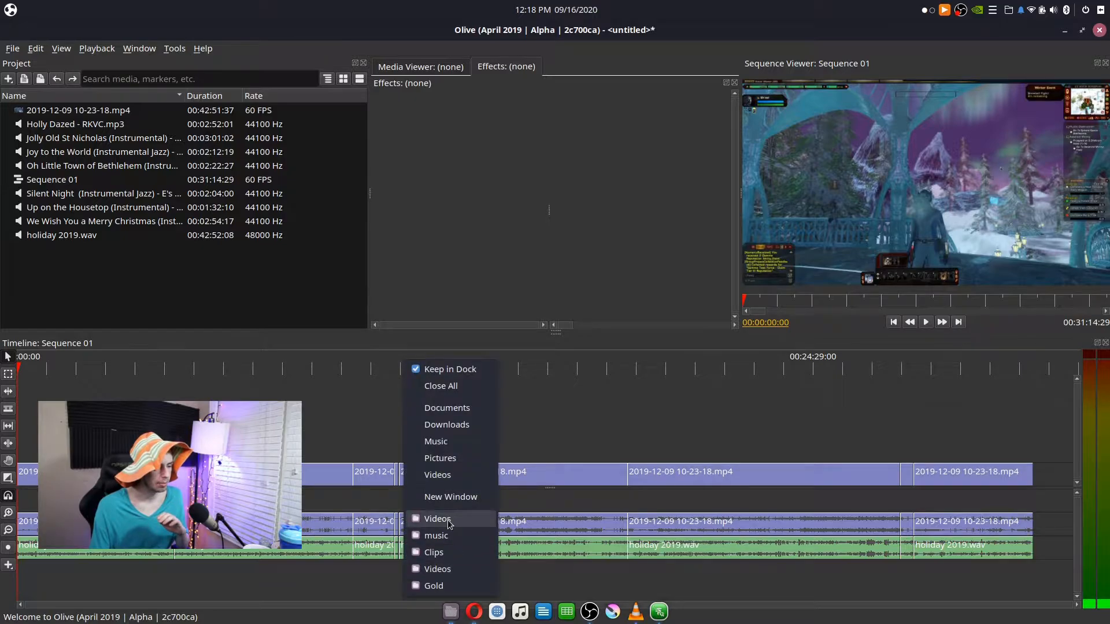
{"action": "left_click", "coordinate": [451, 520]}
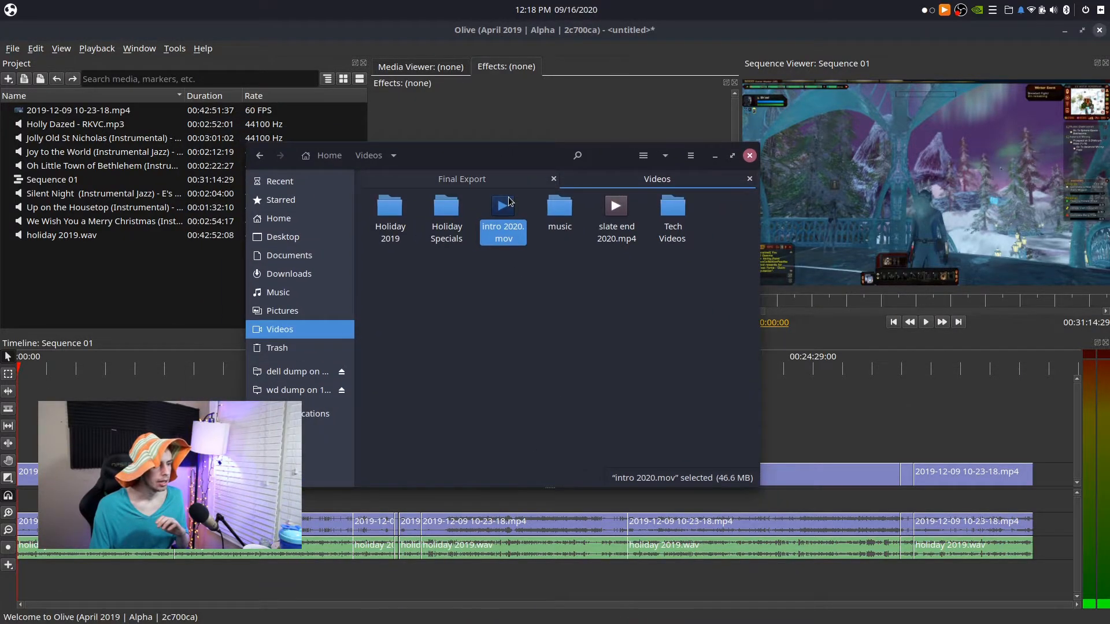
{"action": "double_click", "coordinate": [509, 197]}
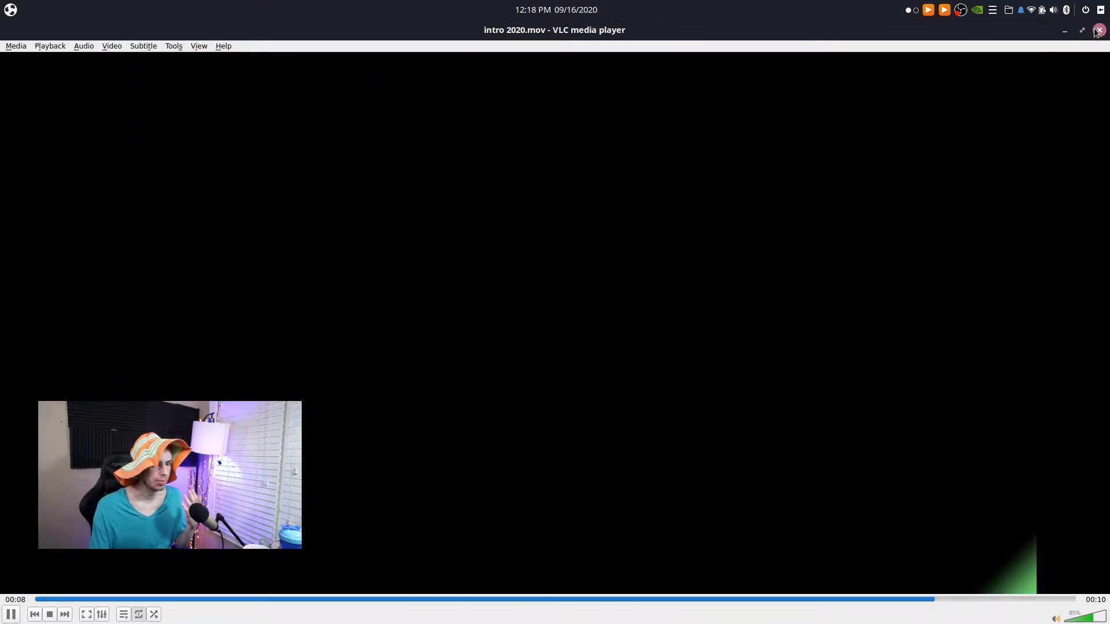
{"action": "left_click", "coordinate": [1099, 29]}
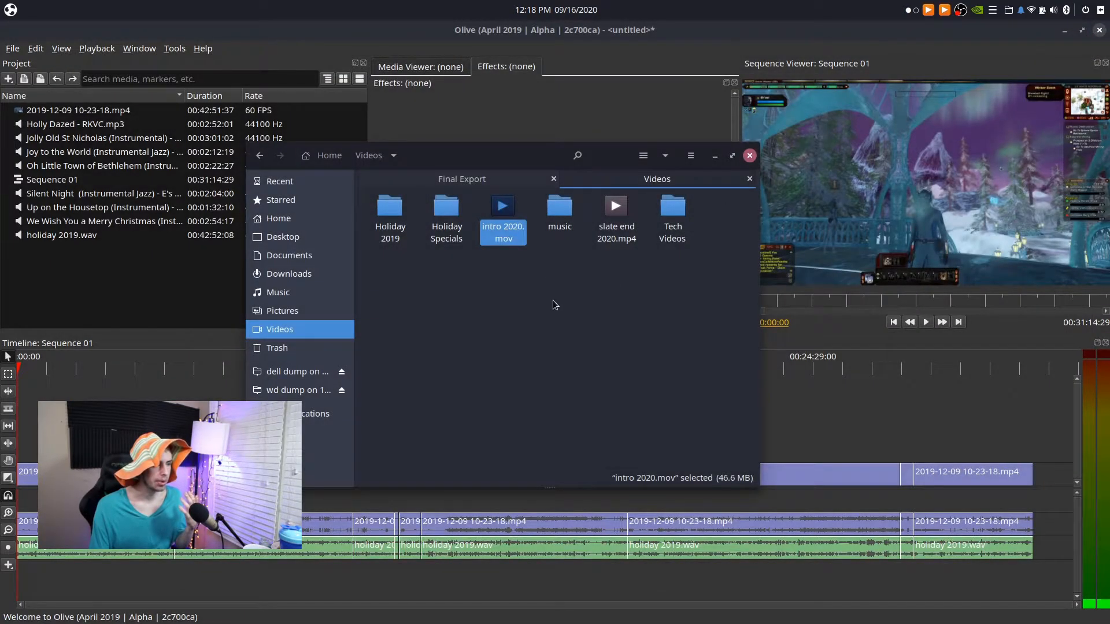
Import intro 2020.mov and slate end 2020.mp4 into the project, and place intro 2020.mov at the sequence's start above the recording
{"action": "left_click_drag", "start_coordinate": [503, 220], "coordinate": [98, 289]}
{"action": "left_click_drag", "start_coordinate": [616, 223], "coordinate": [26, 403]}
{"action": "left_click", "coordinate": [712, 154]}
{"action": "key", "text": "equal"}
{"action": "key", "text": "equal"}
{"action": "key", "text": "equal"}
{"action": "key", "text": "equal"}
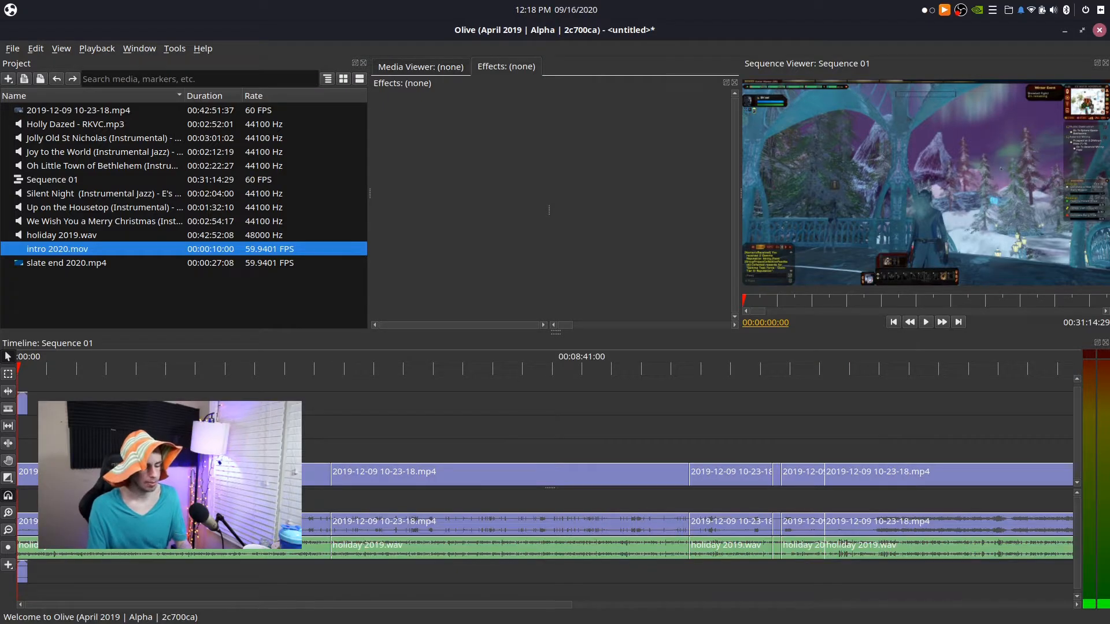
Import logo_startrek.png into the project from the file manager
{"action": "mouse_move", "coordinate": [384, 617]}
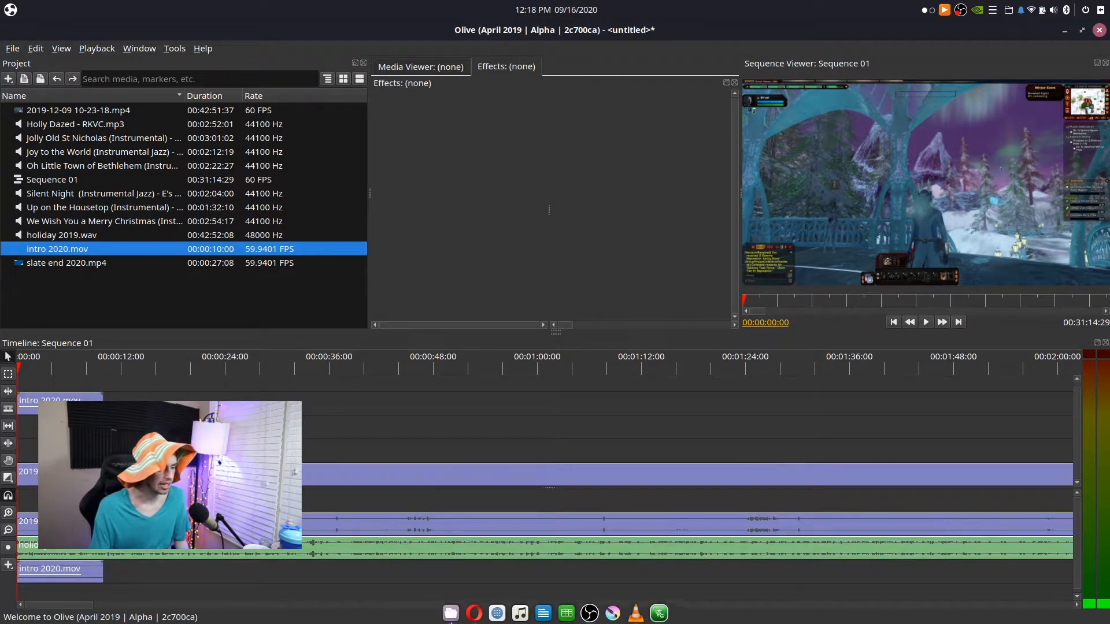
{"action": "right_click", "coordinate": [446, 612]}
{"action": "left_click", "coordinate": [445, 524]}
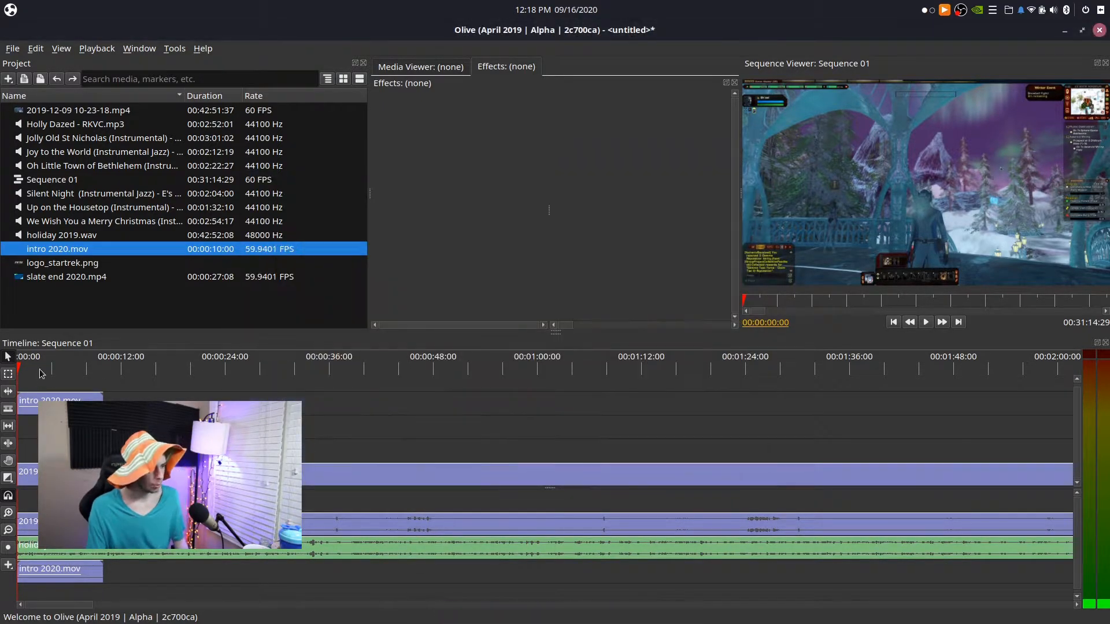
Place logo_startrek.png on the track above the intro starting at 00:00:02:14, and move the logo to position 528, 642 beside the character
{"action": "left_click_drag", "start_coordinate": [41, 372], "coordinate": [49, 371]}
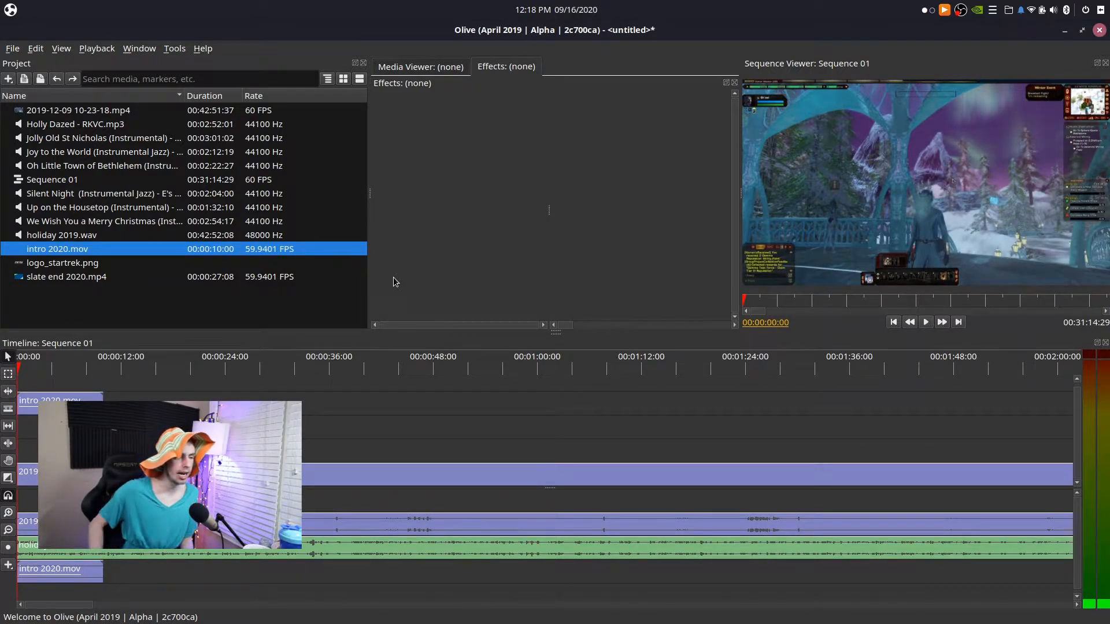
{"action": "left_click", "coordinate": [28, 369]}
{"action": "left_click_drag", "start_coordinate": [29, 369], "coordinate": [37, 370]}
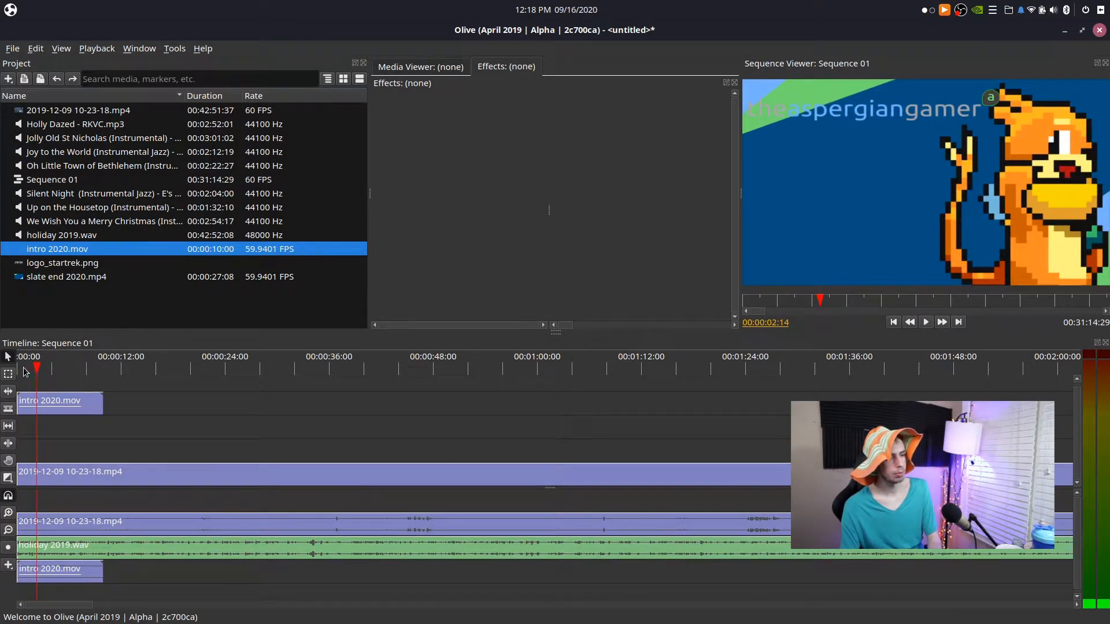
{"action": "left_click_drag", "start_coordinate": [62, 262], "coordinate": [85, 386]}
{"action": "left_click_drag", "start_coordinate": [932, 177], "coordinate": [841, 207]}
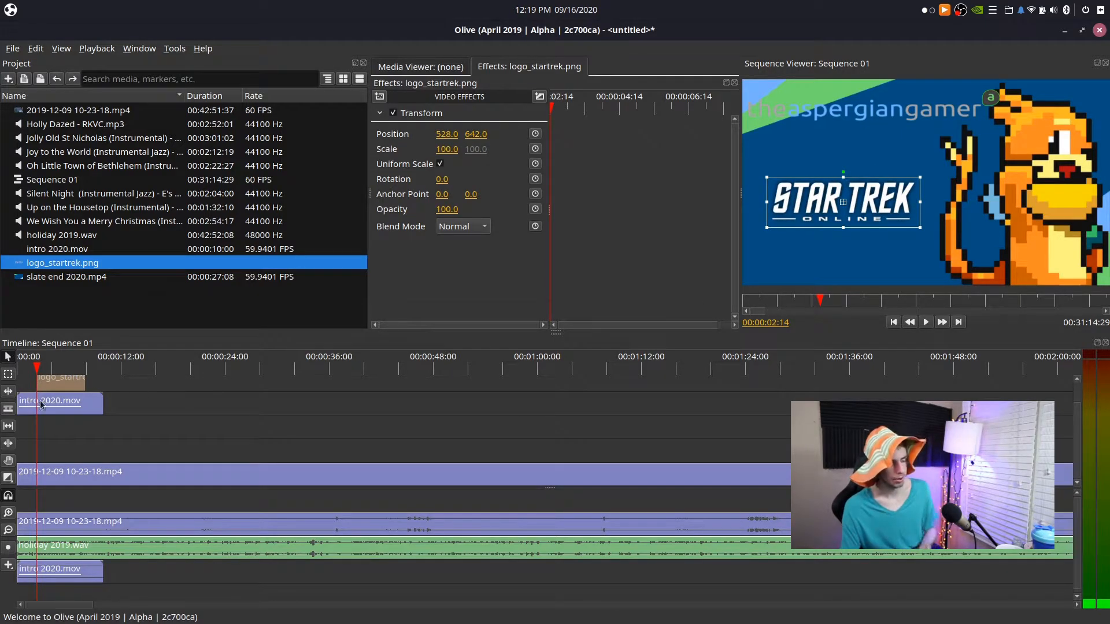
{"action": "left_click", "coordinate": [61, 414]}
{"action": "scroll", "coordinate": [236, 403], "scroll_direction": "up", "scroll_amount": 1}
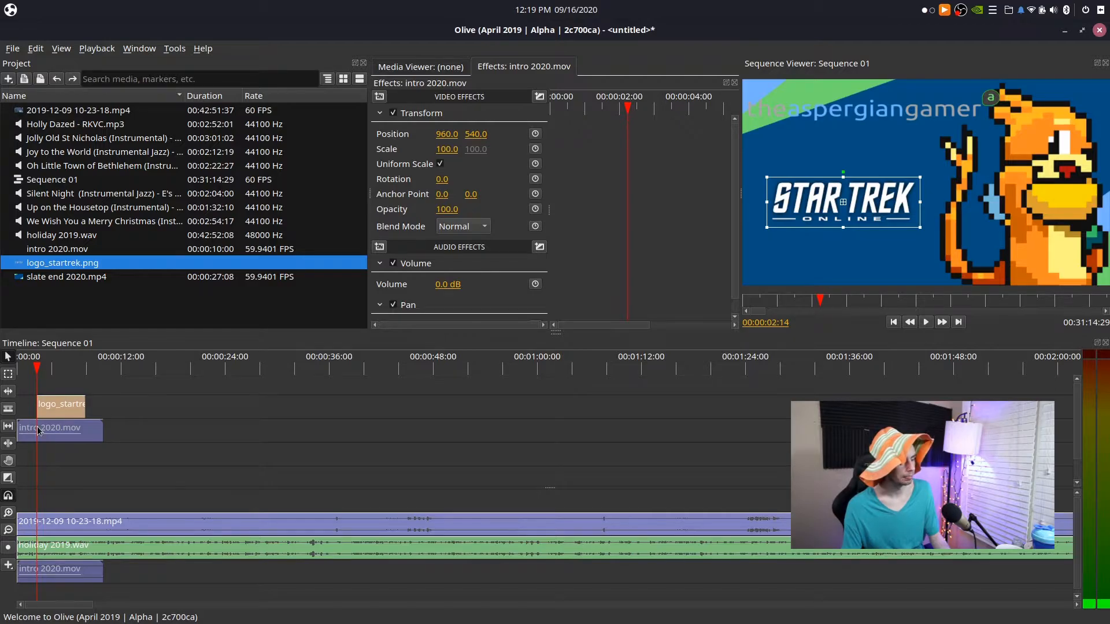
{"action": "right_click", "coordinate": [37, 427]}
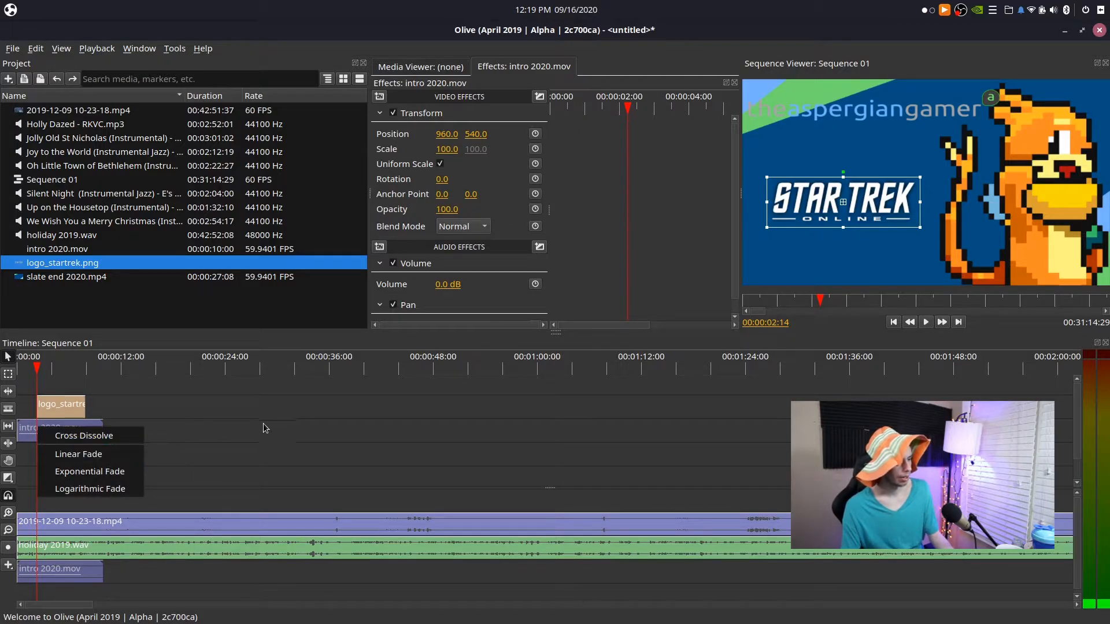
{"action": "left_click", "coordinate": [263, 428]}
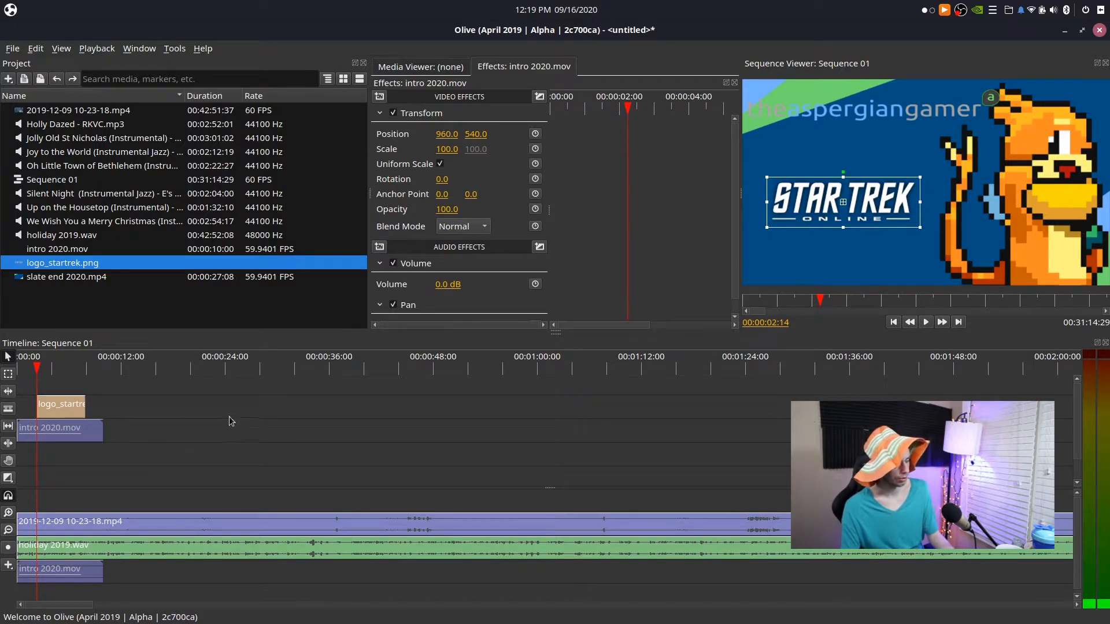
Add a title clip on the track above the logo, from about 00:00:03:00 to the logo clip's end
{"action": "left_click", "coordinate": [6, 568]}
{"action": "left_click", "coordinate": [65, 490]}
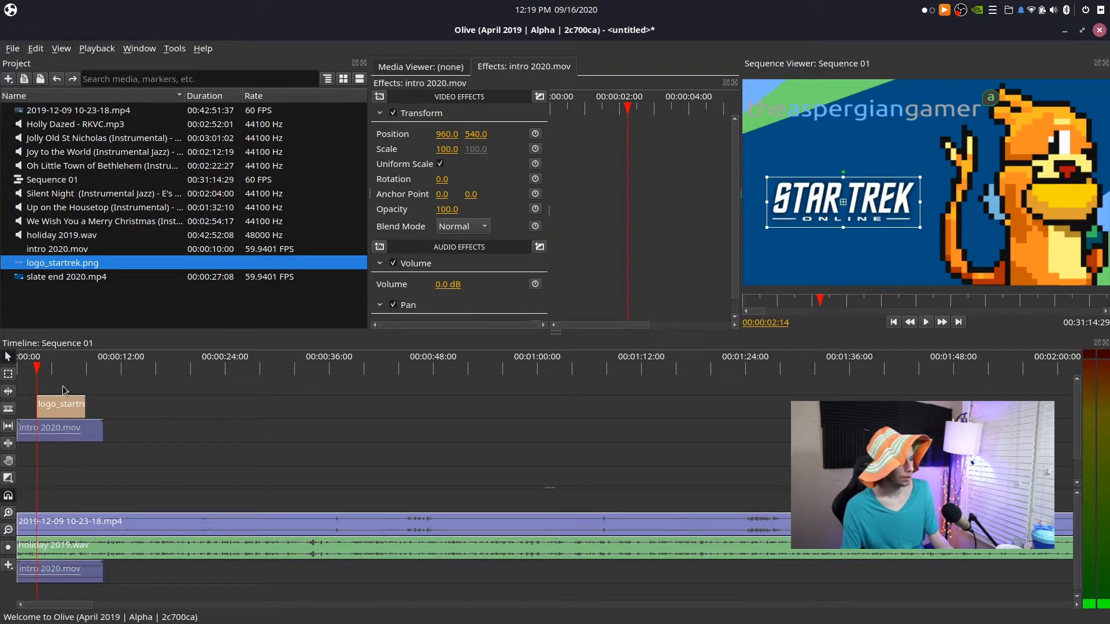
{"action": "left_click_drag", "start_coordinate": [45, 386], "coordinate": [86, 386]}
Replace the title clip's sample text with "Holiday Special 2019"
{"action": "left_click", "coordinate": [76, 385]}
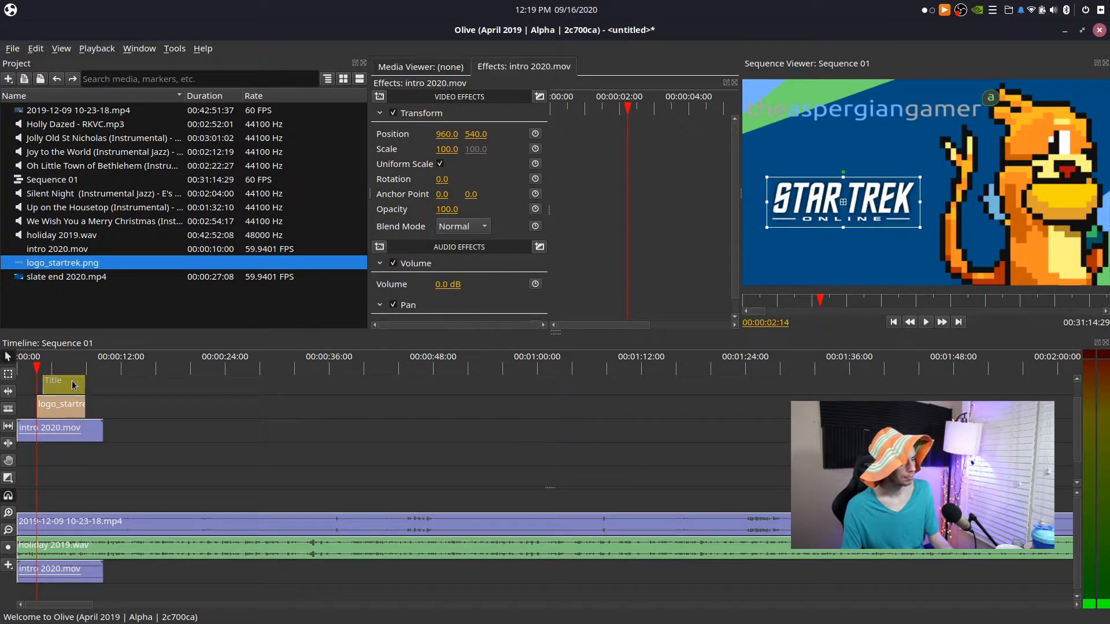
{"action": "left_click", "coordinate": [472, 313]}
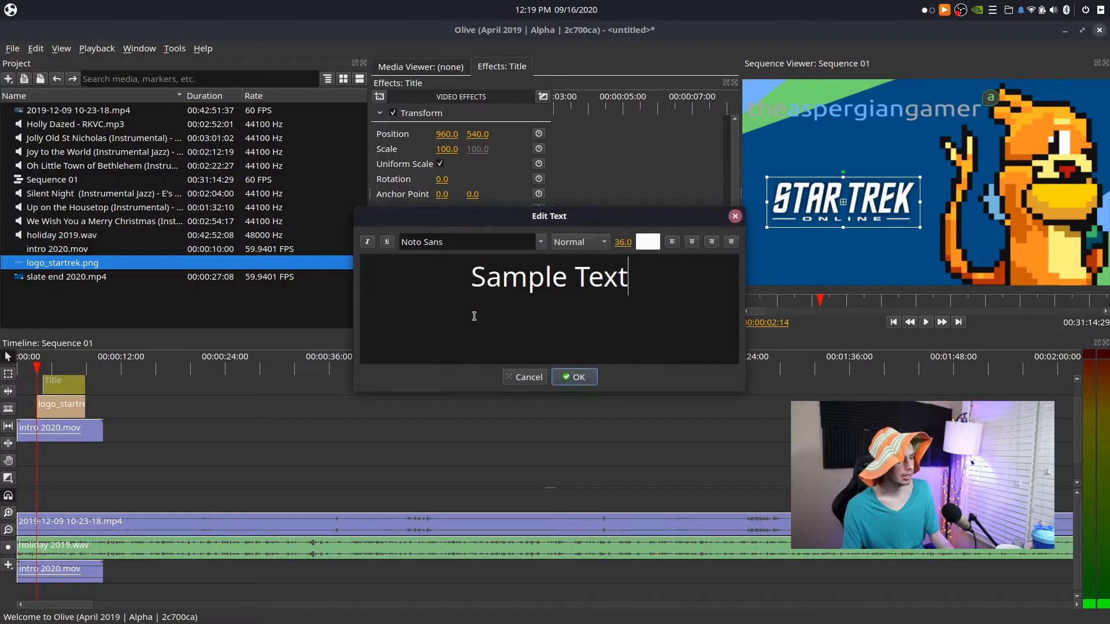
{"action": "triple_click", "coordinate": [601, 276]}
{"action": "key", "text": "BackSpace"}
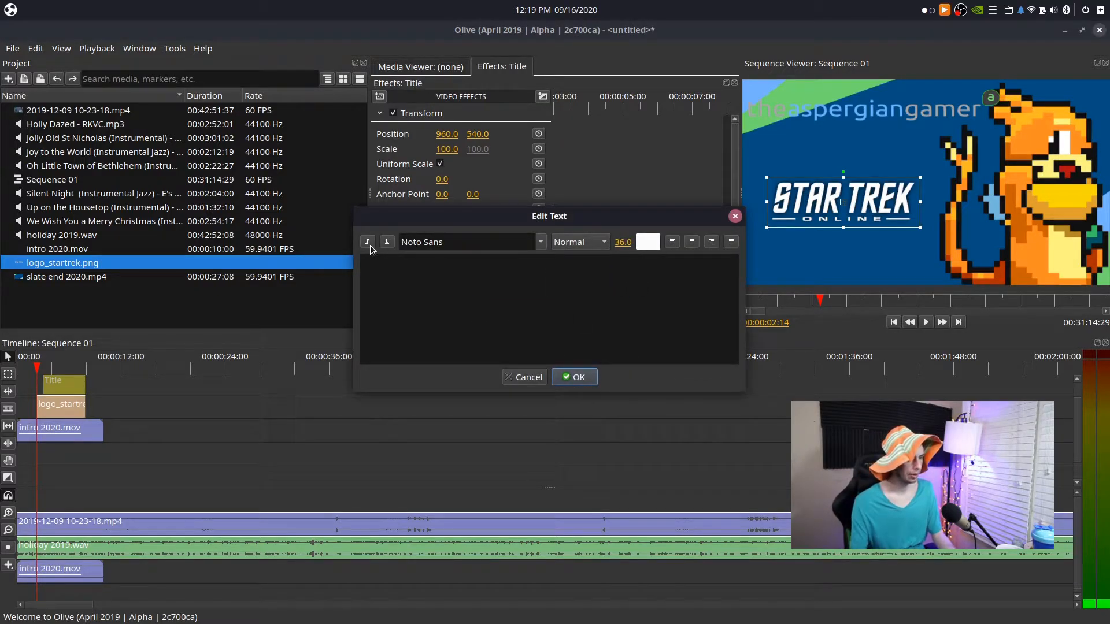
{"action": "type", "text": "Holiday"}
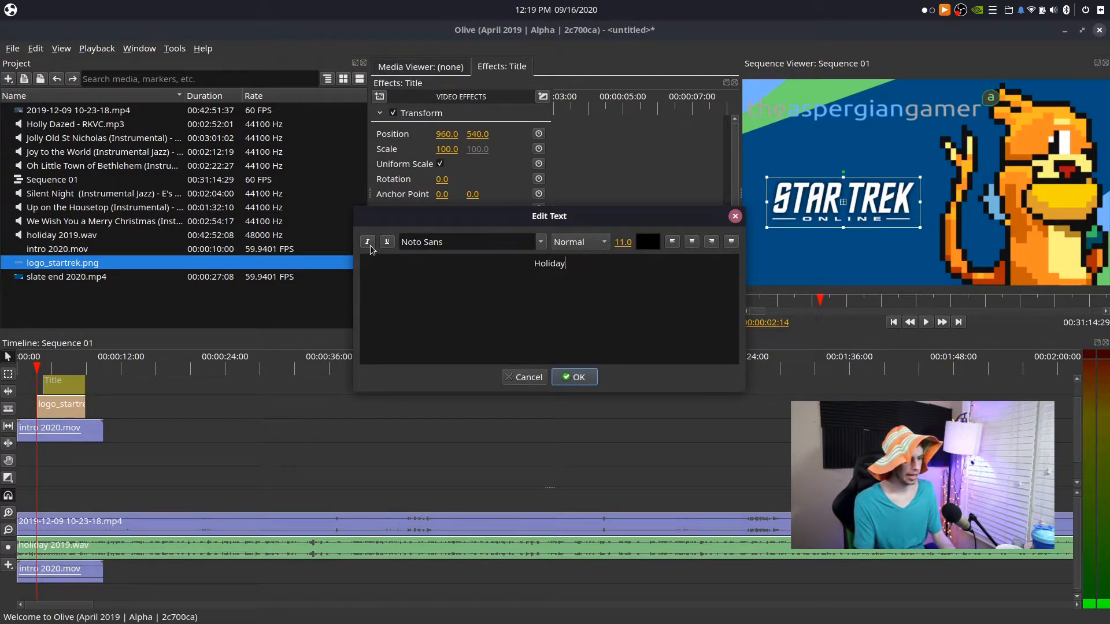
{"action": "type", "text": " Speci"}
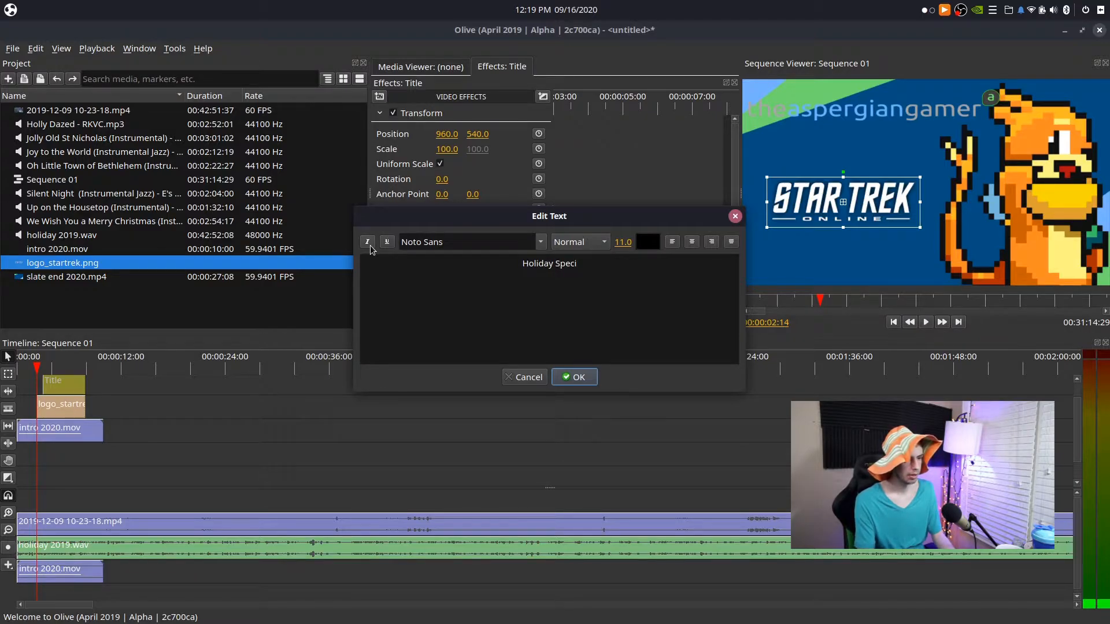
{"action": "type", "text": "ua 2019"}
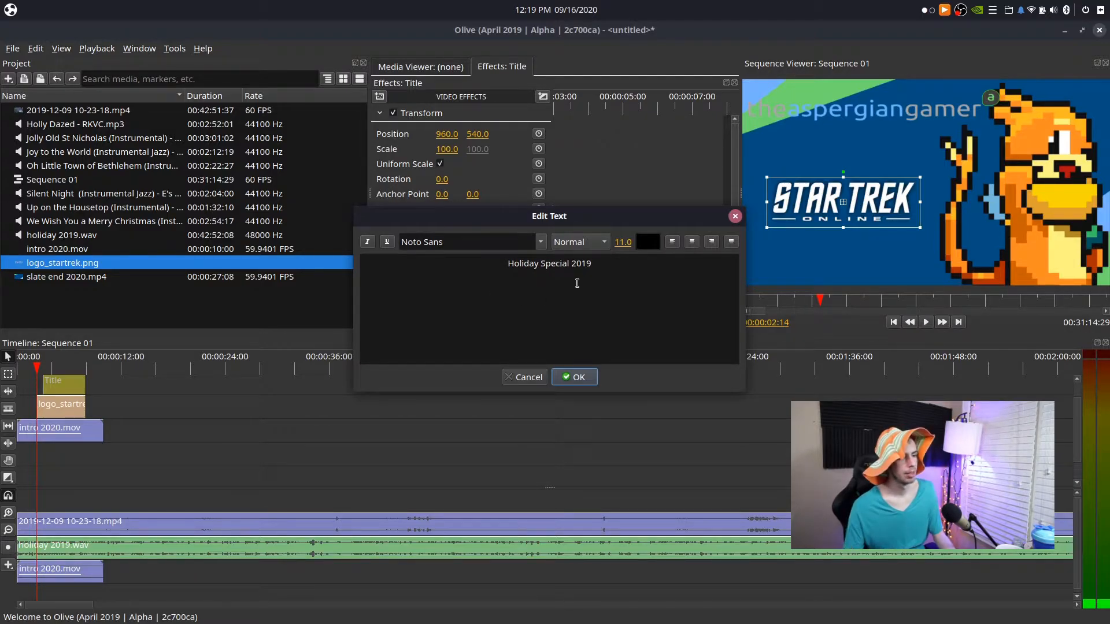
Set the font of the "Holiday Special 2019" text to Ubuntu
{"action": "left_click_drag", "start_coordinate": [592, 263], "coordinate": [522, 262]}
{"action": "left_click", "coordinate": [541, 244]}
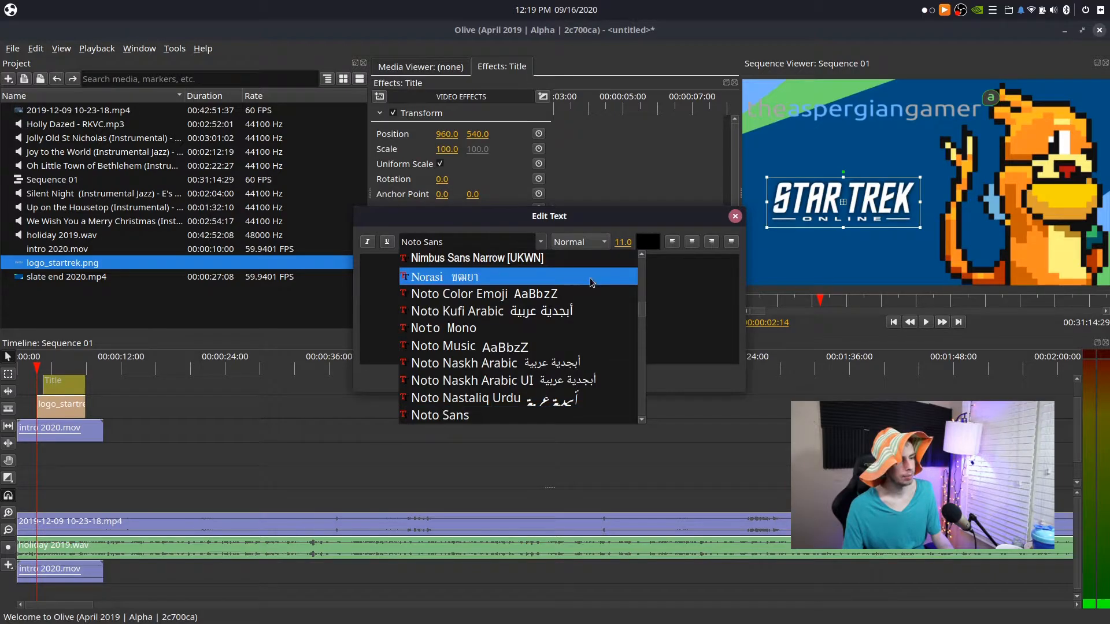
{"action": "scroll", "coordinate": [643, 318], "scroll_direction": "up", "scroll_amount": 3}
{"action": "scroll", "coordinate": [646, 311], "scroll_direction": "down", "scroll_amount": 10}
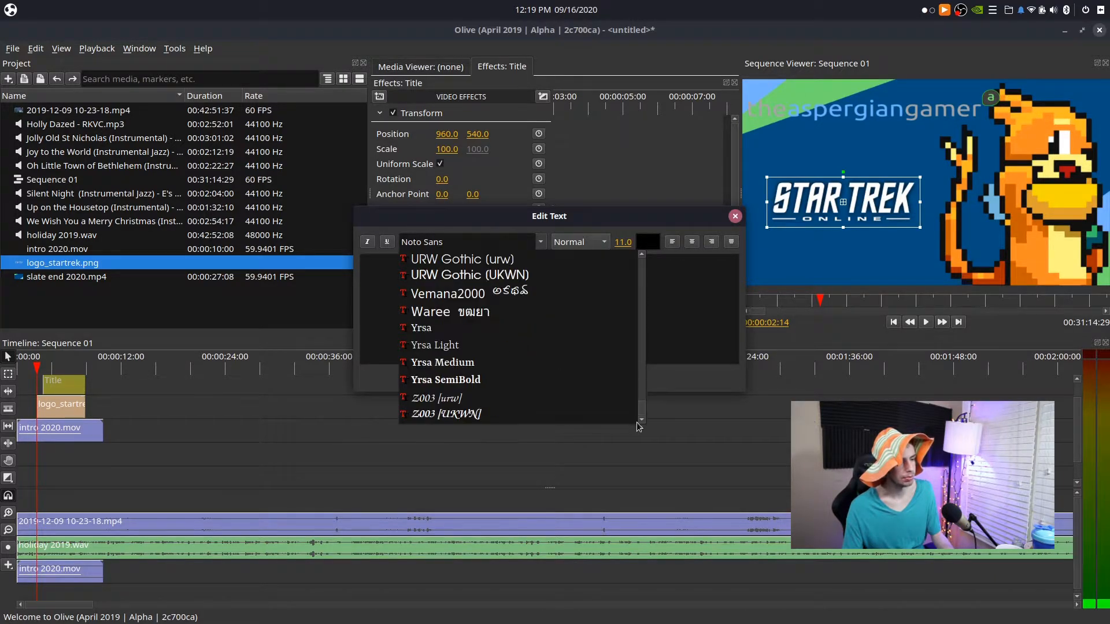
{"action": "scroll", "coordinate": [565, 379], "scroll_direction": "up", "scroll_amount": 4}
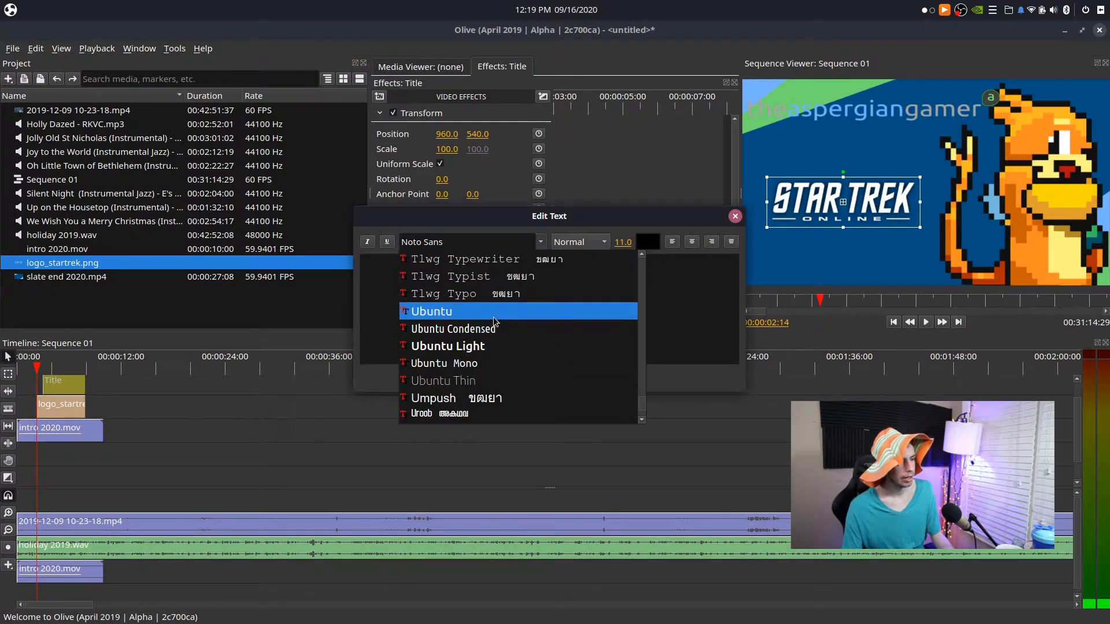
{"action": "left_click", "coordinate": [503, 312]}
Colour the title text white, set its size to 23 and apply the text changes
{"action": "left_click", "coordinate": [647, 243]}
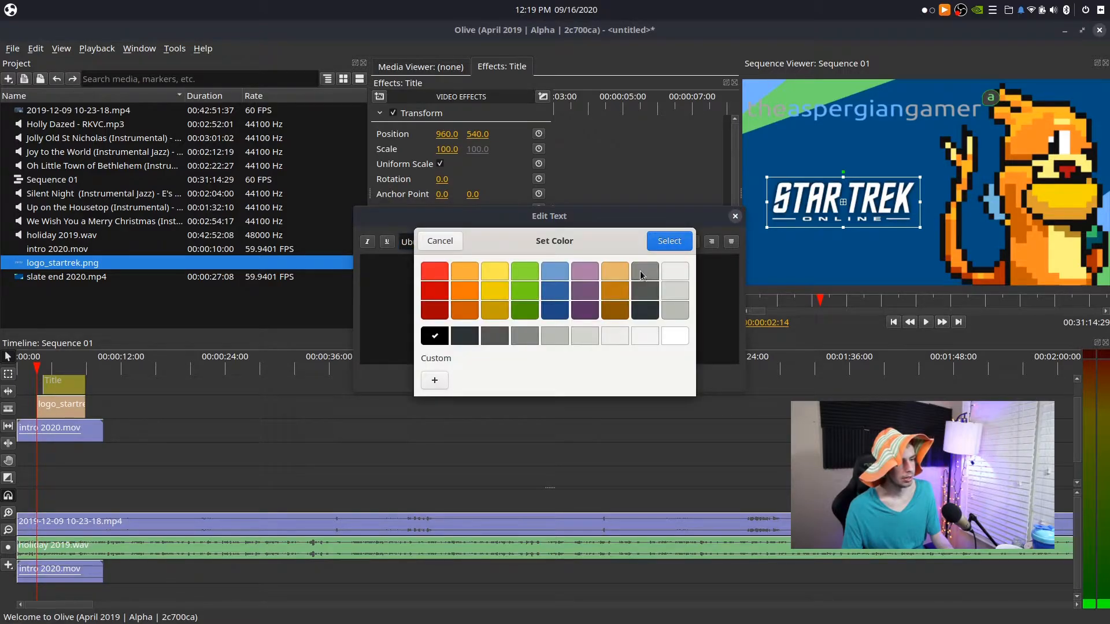
{"action": "left_click", "coordinate": [675, 272]}
{"action": "left_click", "coordinate": [675, 336]}
{"action": "left_click", "coordinate": [673, 241]}
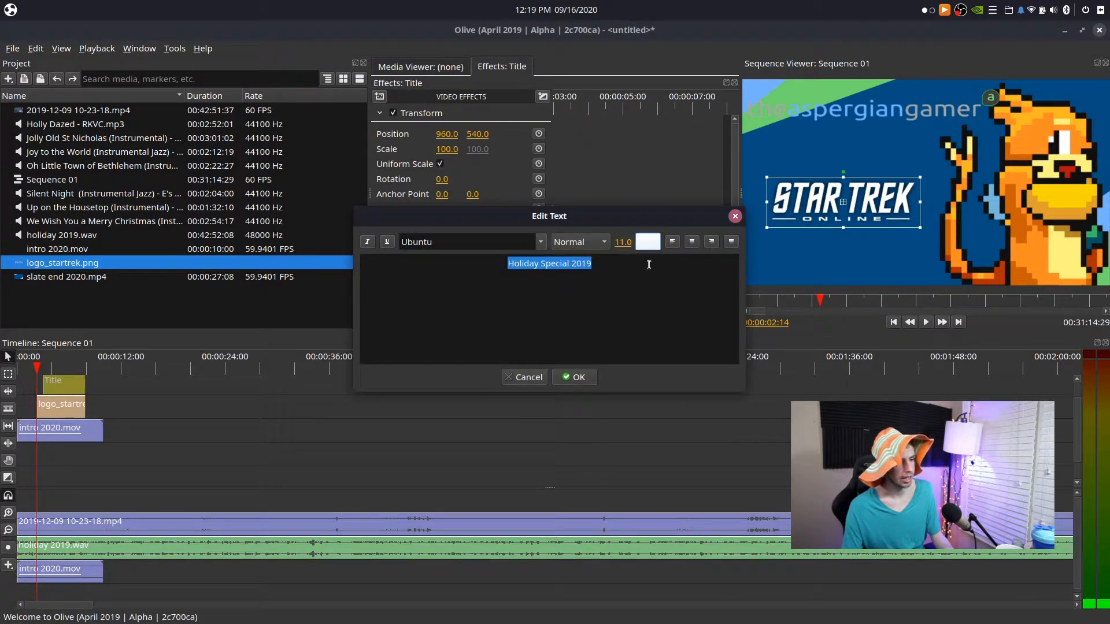
{"action": "left_click_drag", "start_coordinate": [615, 243], "coordinate": [625, 236]}
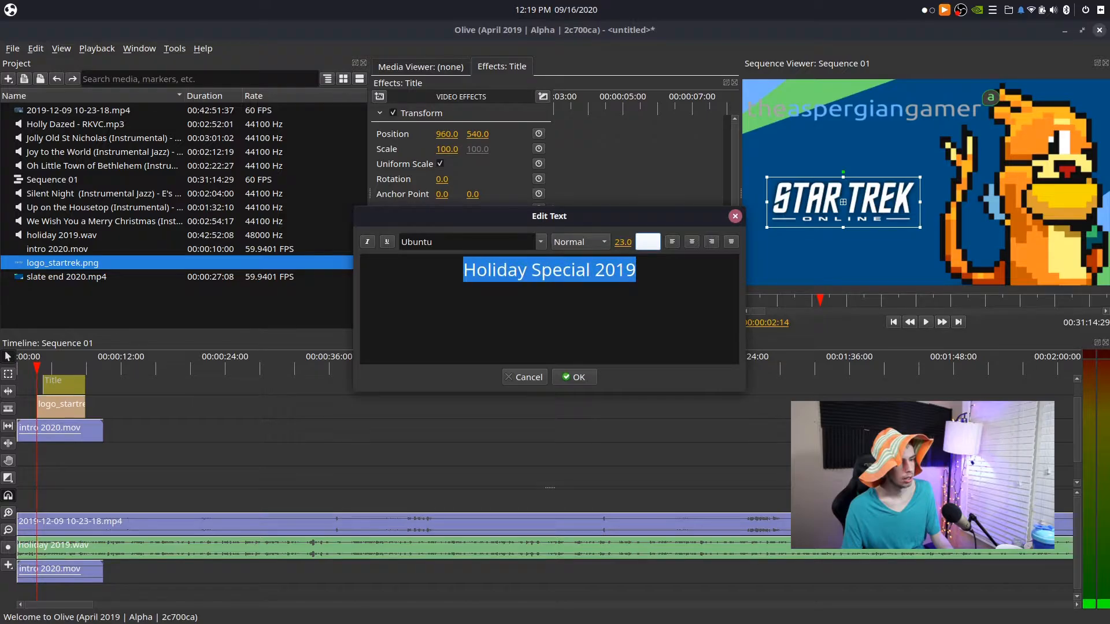
{"action": "left_click", "coordinate": [579, 377]}
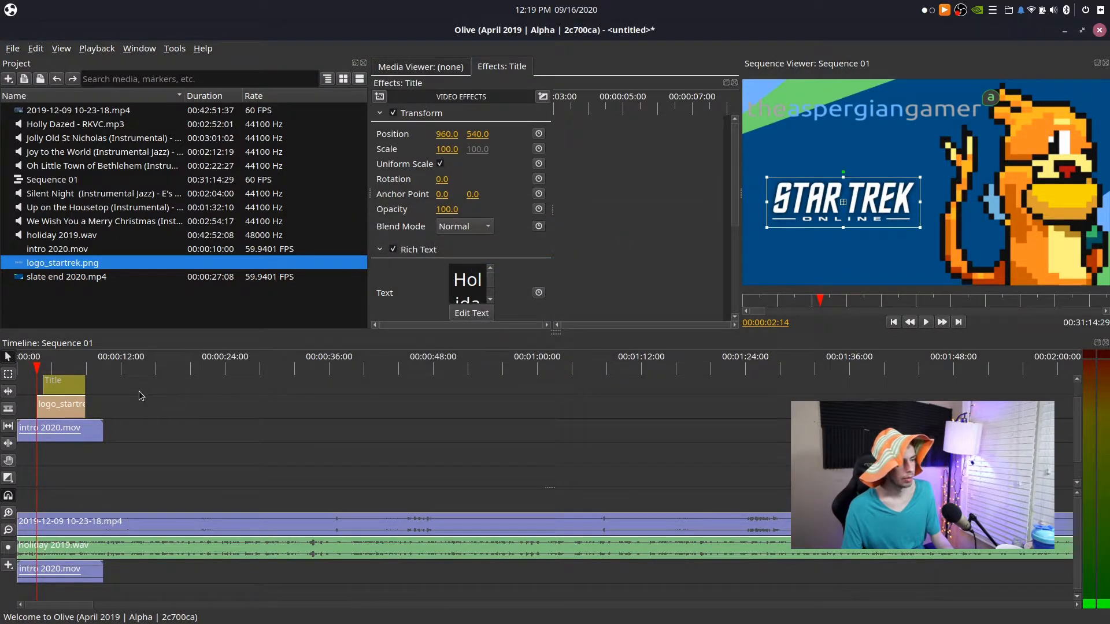
Enlarge the "Holiday Special 2019" text and move the title to position 531, 891, beneath the Star Trek Online logo
{"action": "left_click", "coordinate": [43, 368]}
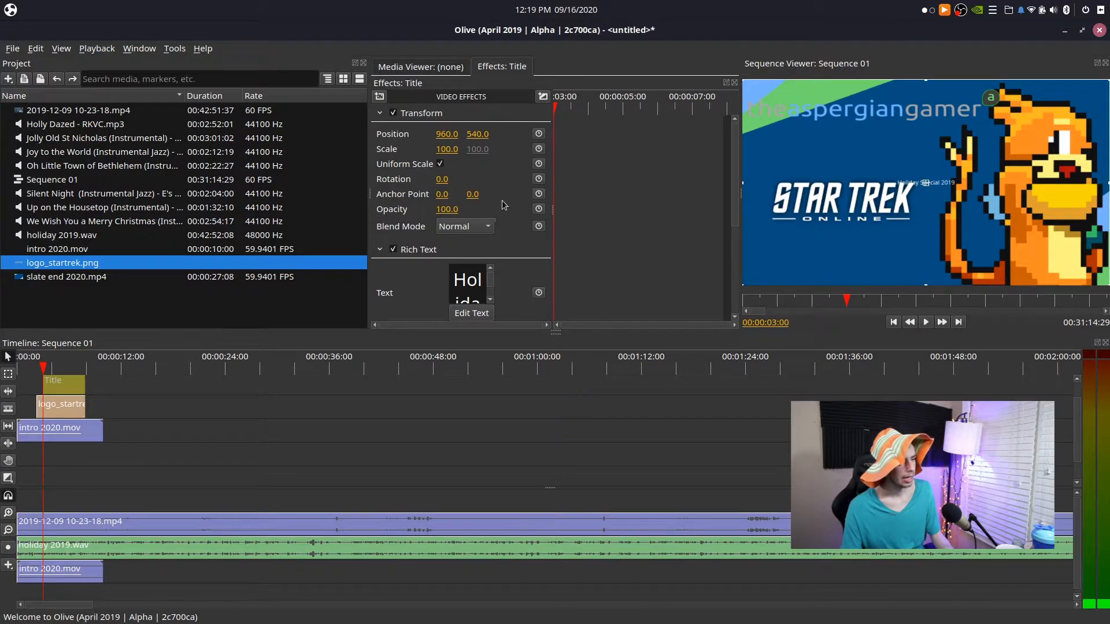
{"action": "left_click", "coordinate": [471, 312]}
{"action": "left_click_drag", "start_coordinate": [689, 309], "coordinate": [408, 257]}
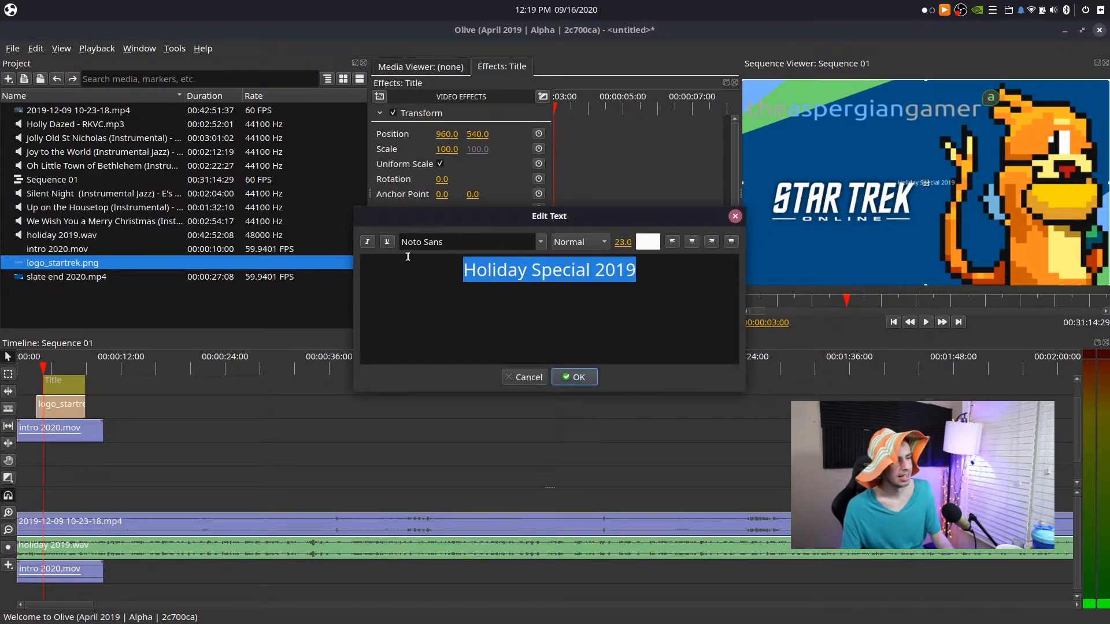
{"action": "left_click", "coordinate": [506, 243]}
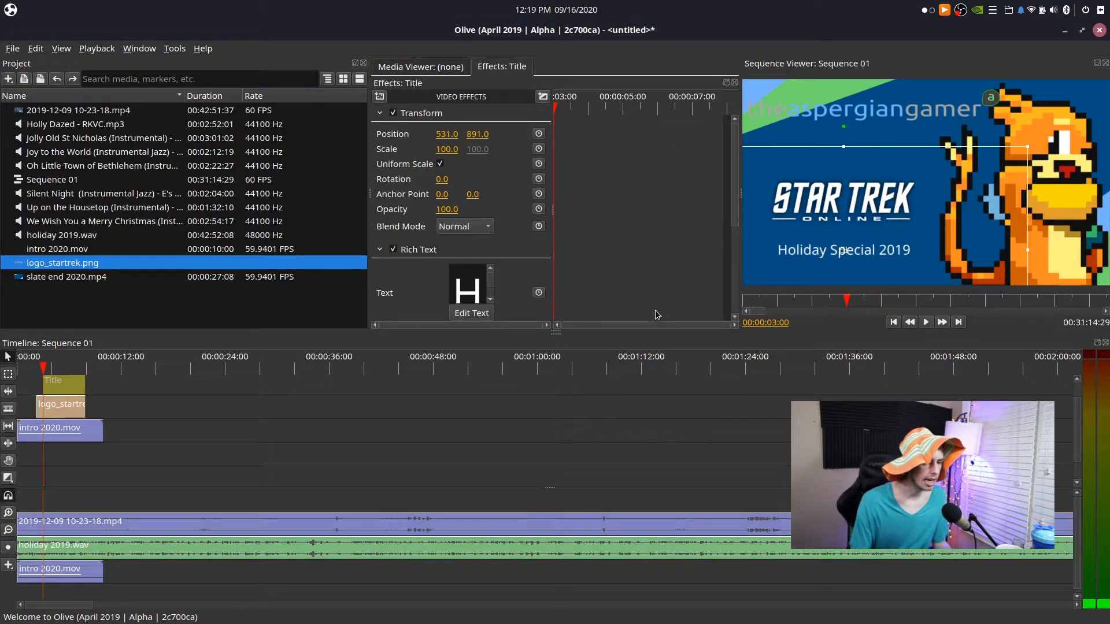
{"action": "left_click", "coordinate": [92, 413]}
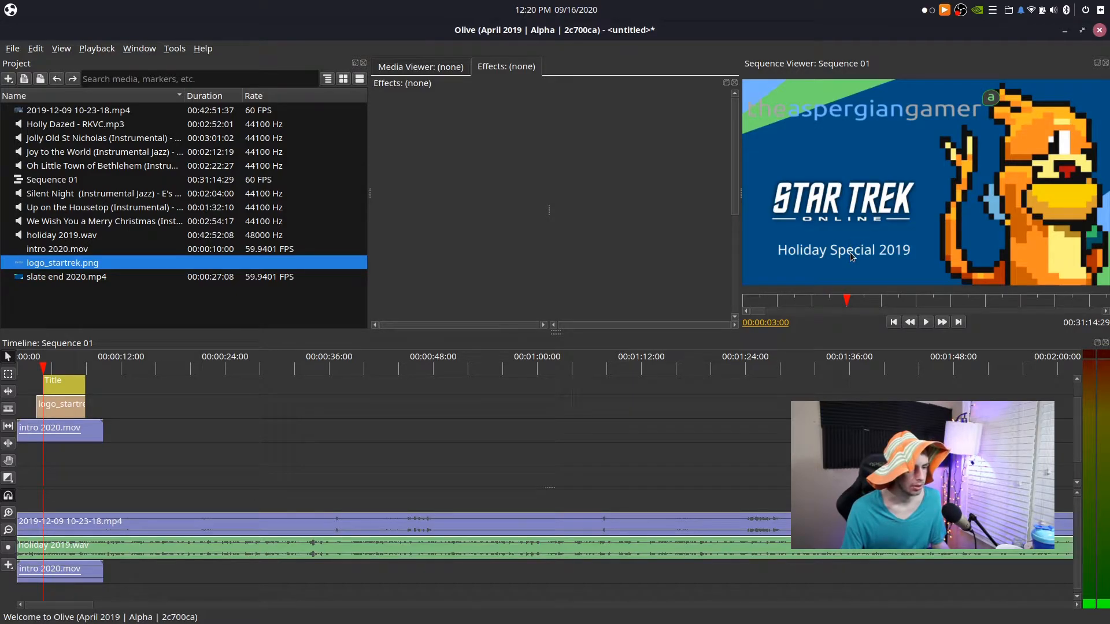
{"action": "left_click", "coordinate": [47, 391]}
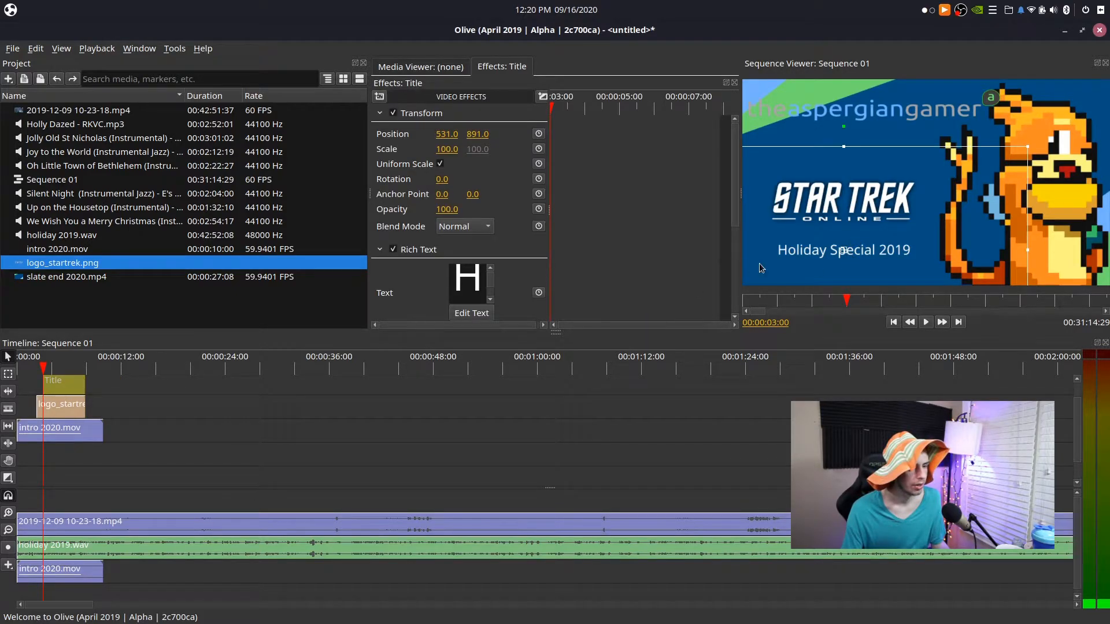
Nudge the "Holiday Special 2019" title slightly left beneath the Star Trek Online logo and deselect its clip
{"action": "left_click_drag", "start_coordinate": [785, 253], "coordinate": [778, 253]}
{"action": "left_click", "coordinate": [421, 415]}
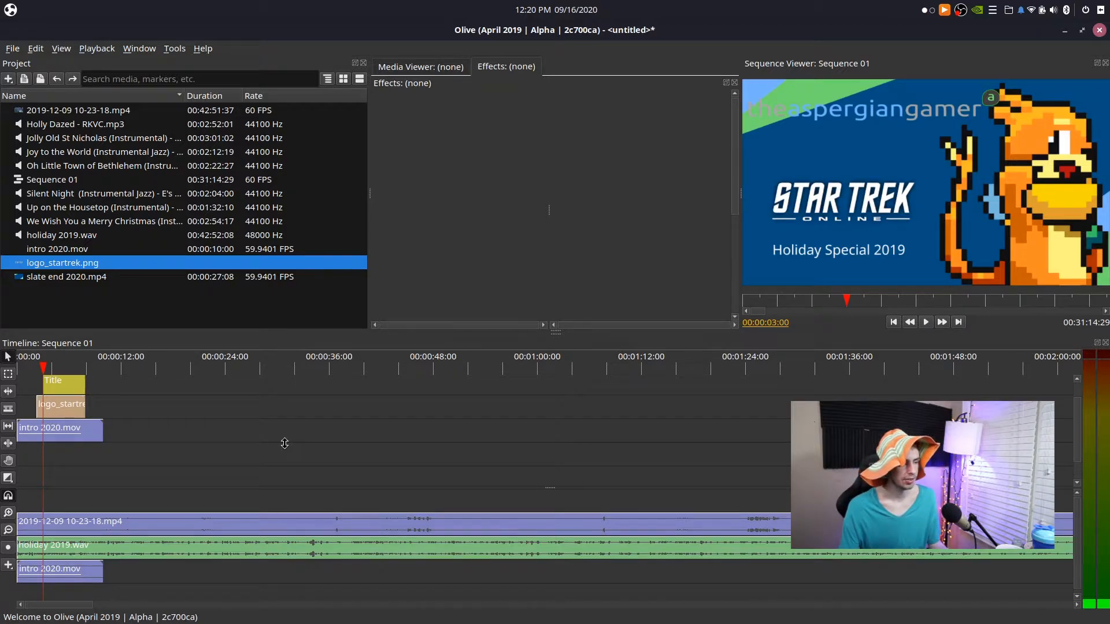
Add Cross Dissolve transitions to the start and end of the Title clip and the logo_startrek.png clip
{"action": "right_click", "coordinate": [212, 427]}
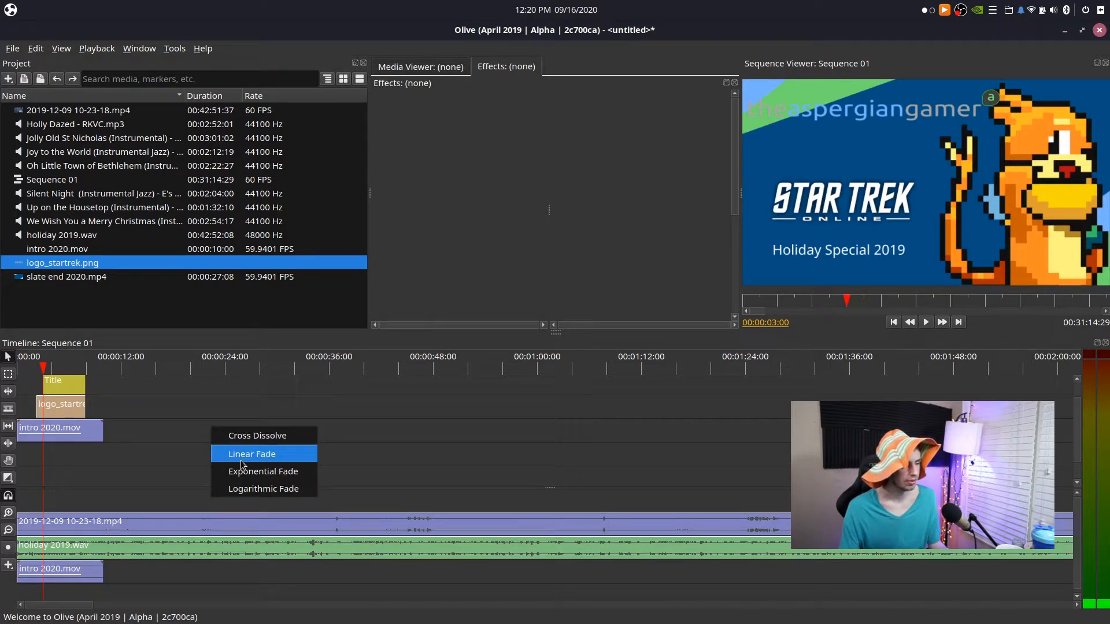
{"action": "left_click", "coordinate": [260, 435]}
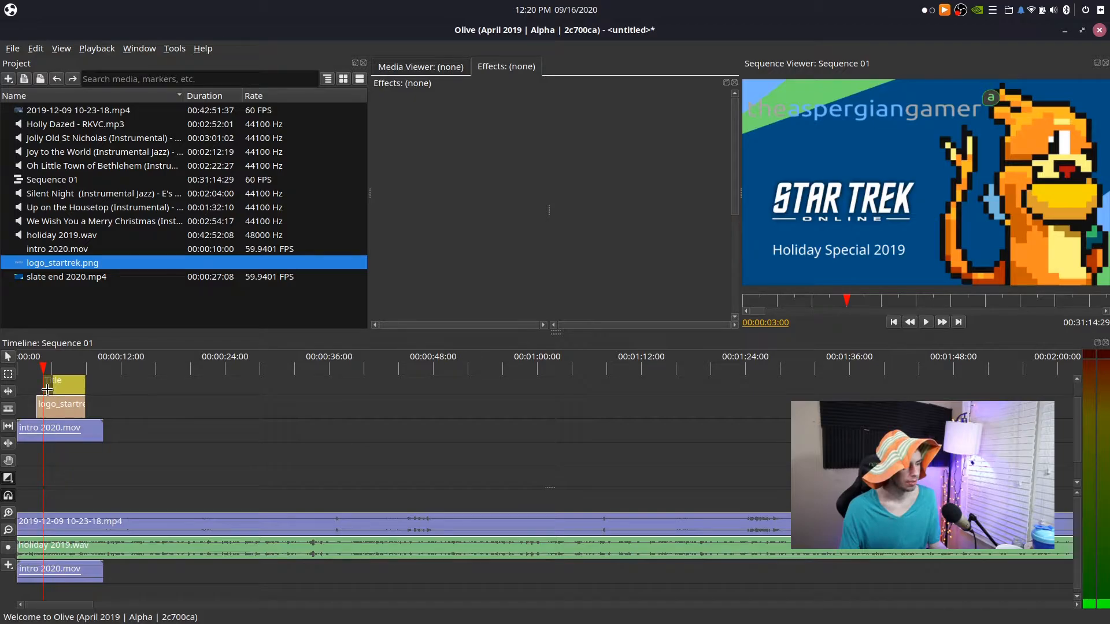
{"action": "left_click", "coordinate": [47, 389]}
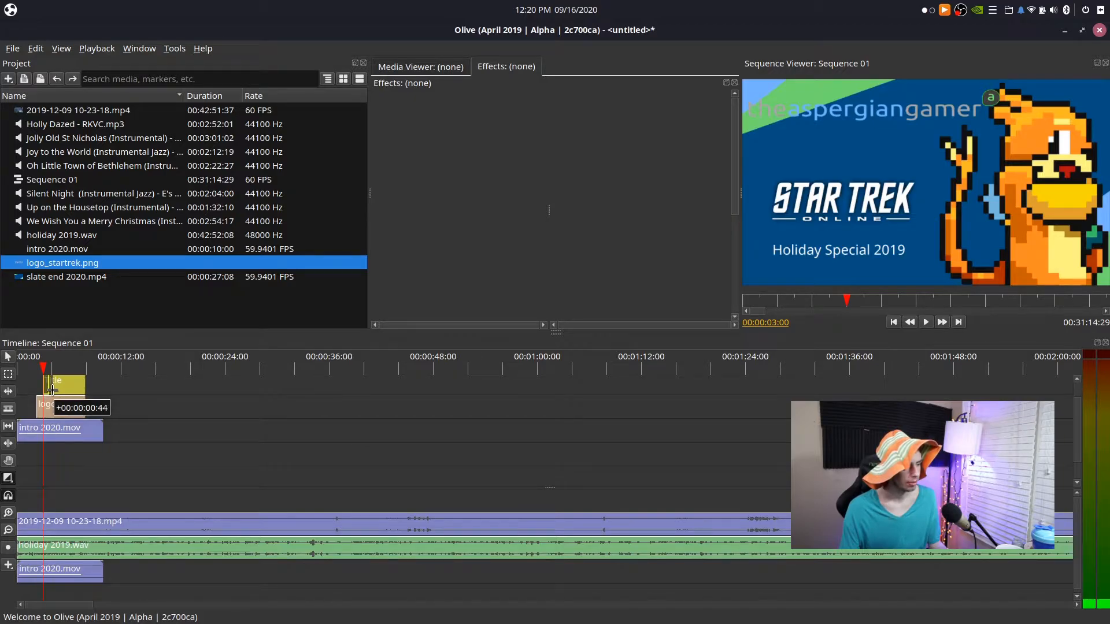
{"action": "left_click", "coordinate": [47, 412]}
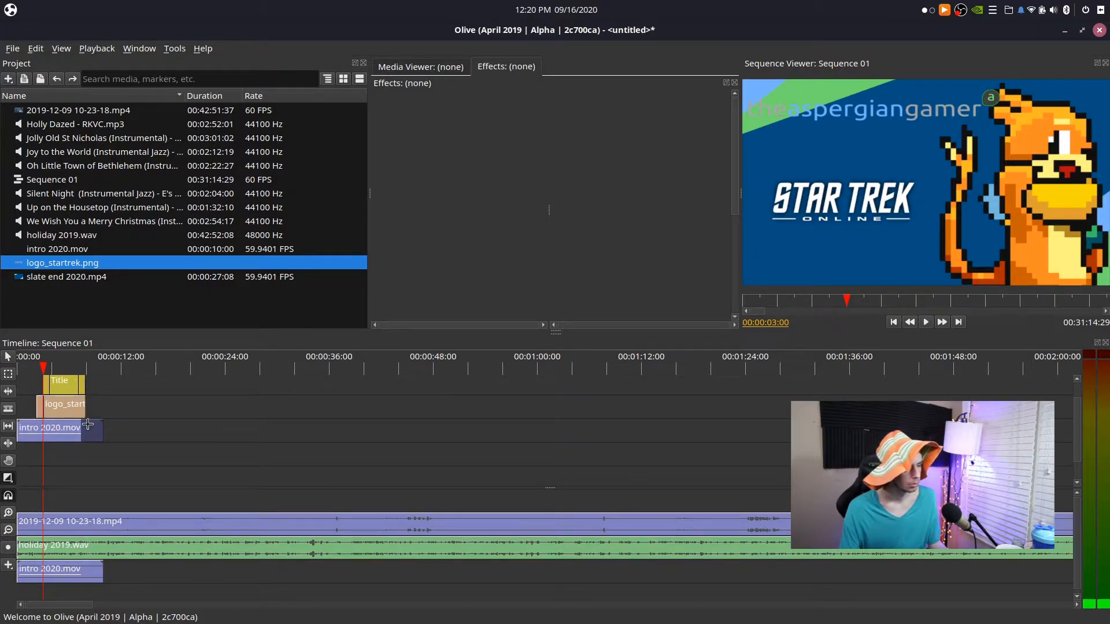
{"action": "left_click_drag", "start_coordinate": [85, 412], "coordinate": [73, 414]}
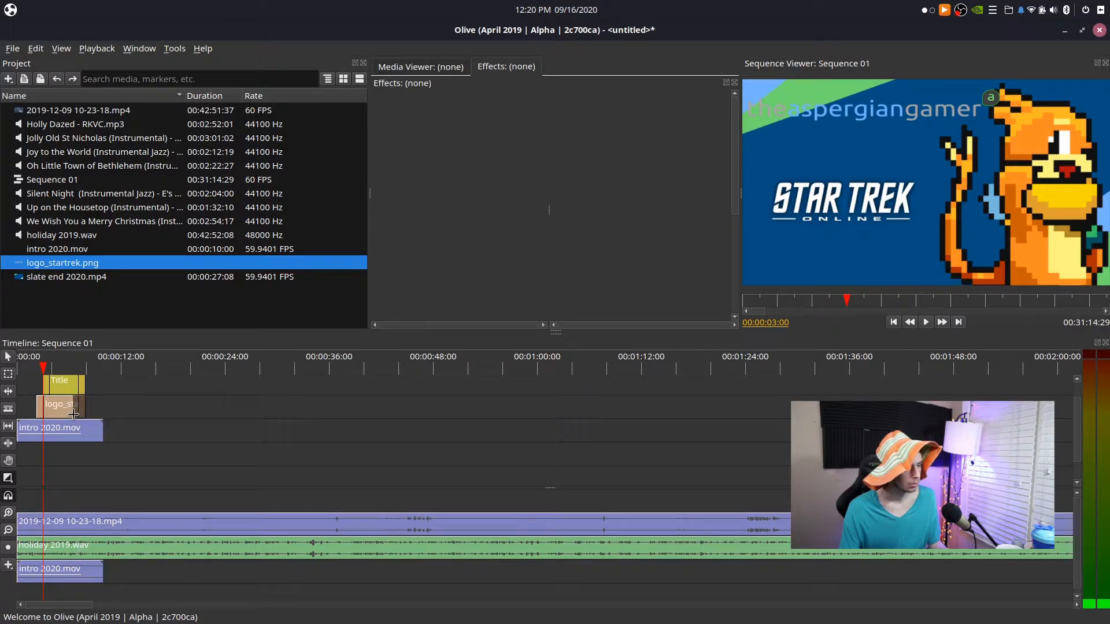
{"action": "key", "text": "v"}
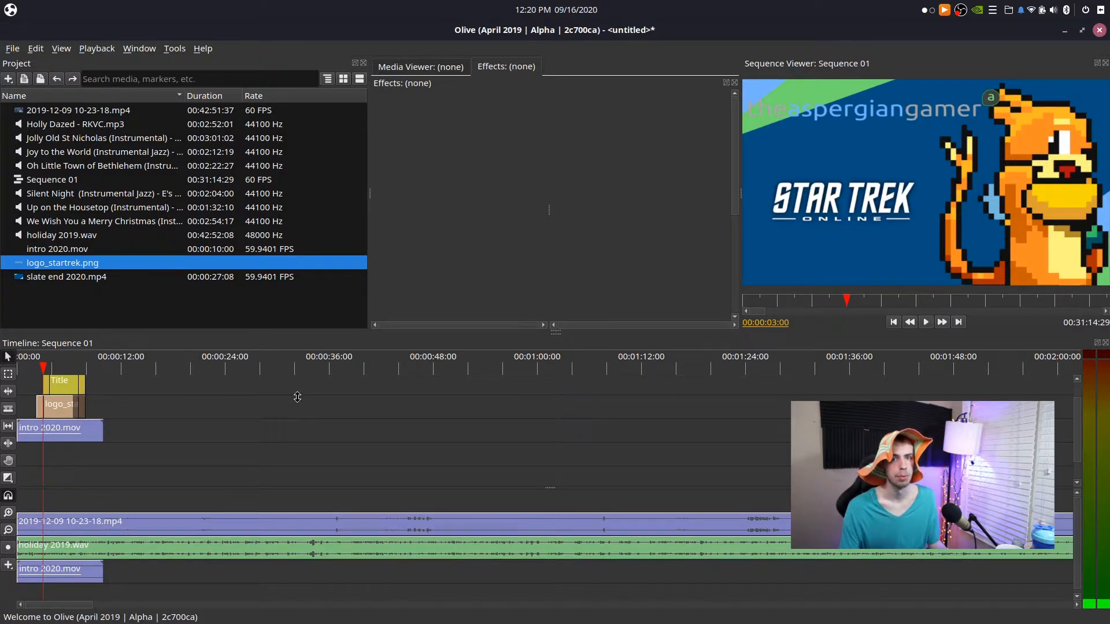
Play the intro from the start of the sequence to check the logo and title fades
{"action": "key", "text": "Home"}
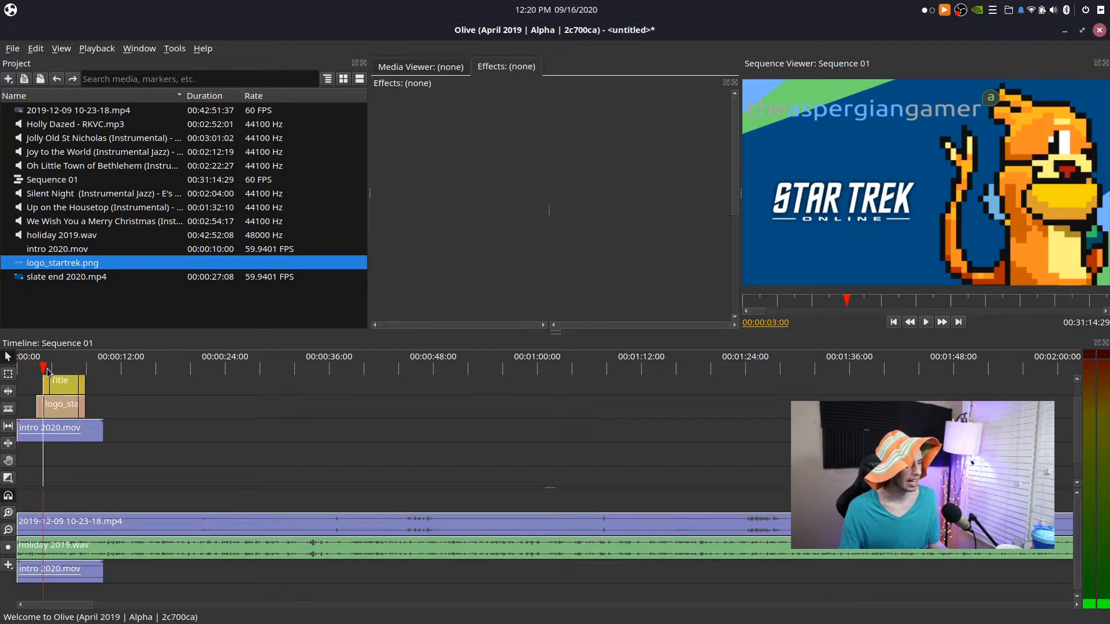
{"action": "key", "text": "space"}
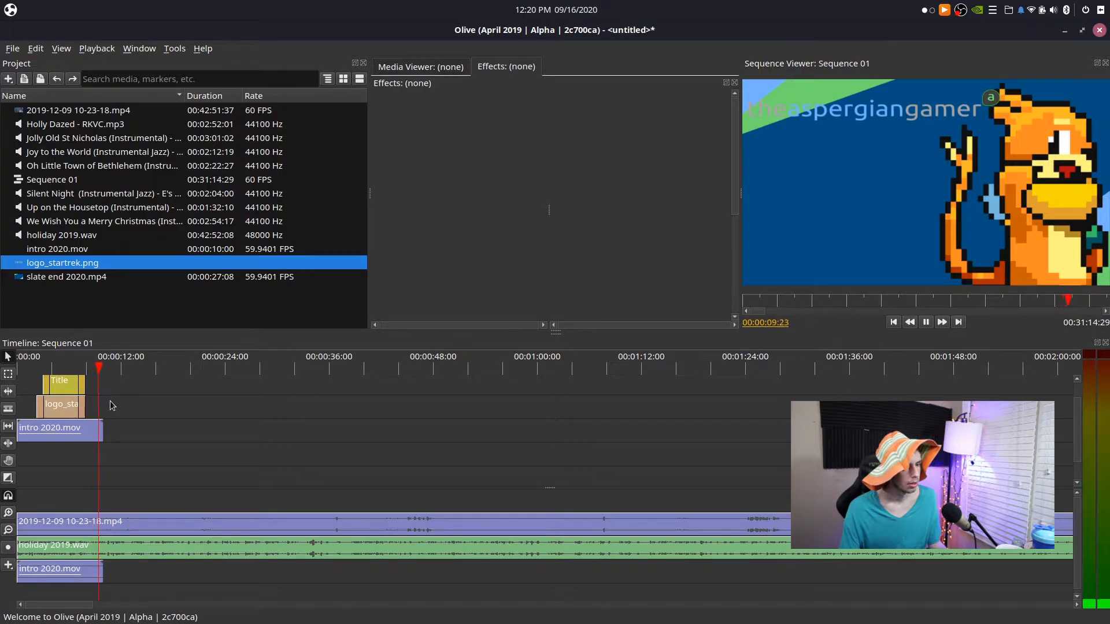
{"action": "key", "text": "space"}
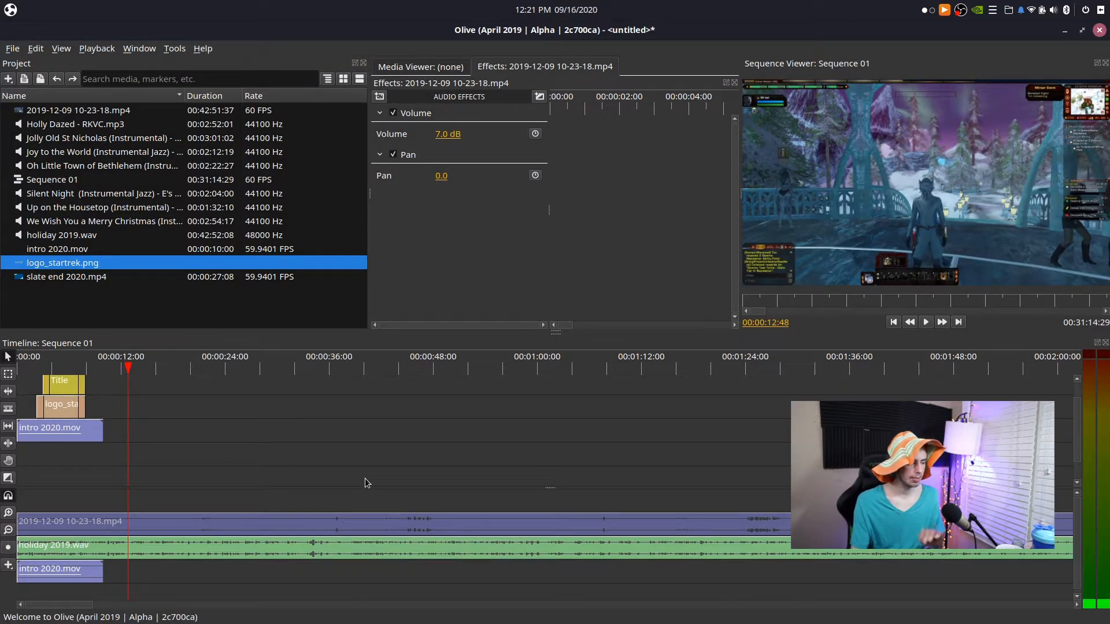
Add slate end 2020.mp4 on the track above the gameplay video, over the end of the footage
{"action": "key", "text": "minus"}
{"action": "key", "text": "minus"}
{"action": "key", "text": "minus"}
{"action": "key", "text": "minus"}
{"action": "key", "text": "minus"}
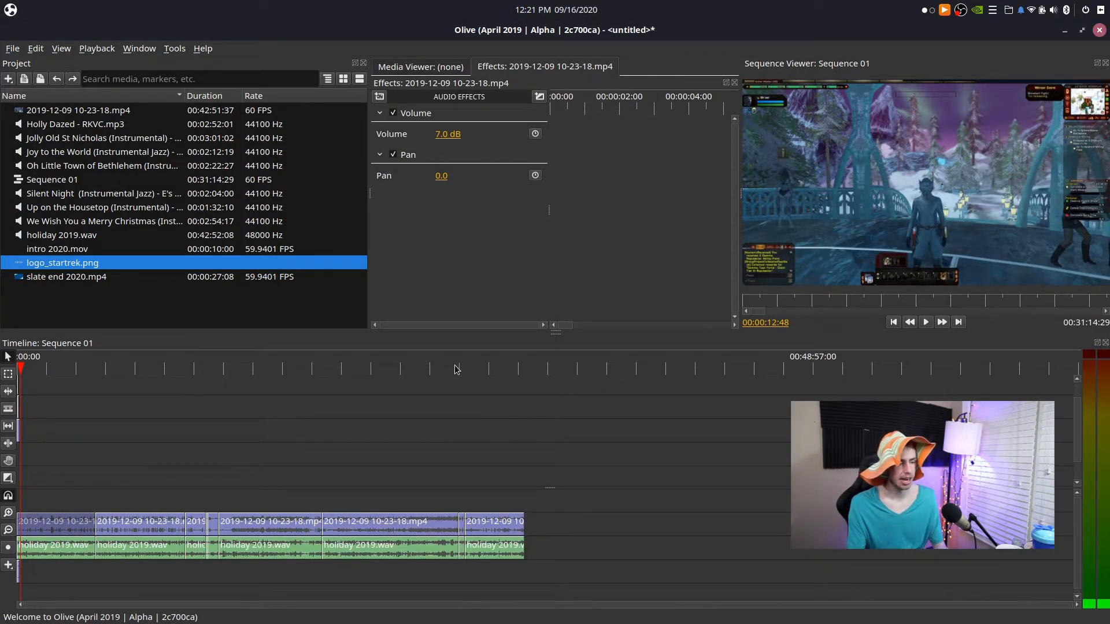
{"action": "left_click", "coordinate": [508, 371]}
{"action": "key", "text": "equal"}
{"action": "key", "text": "equal"}
{"action": "key", "text": "equal"}
{"action": "key", "text": "equal"}
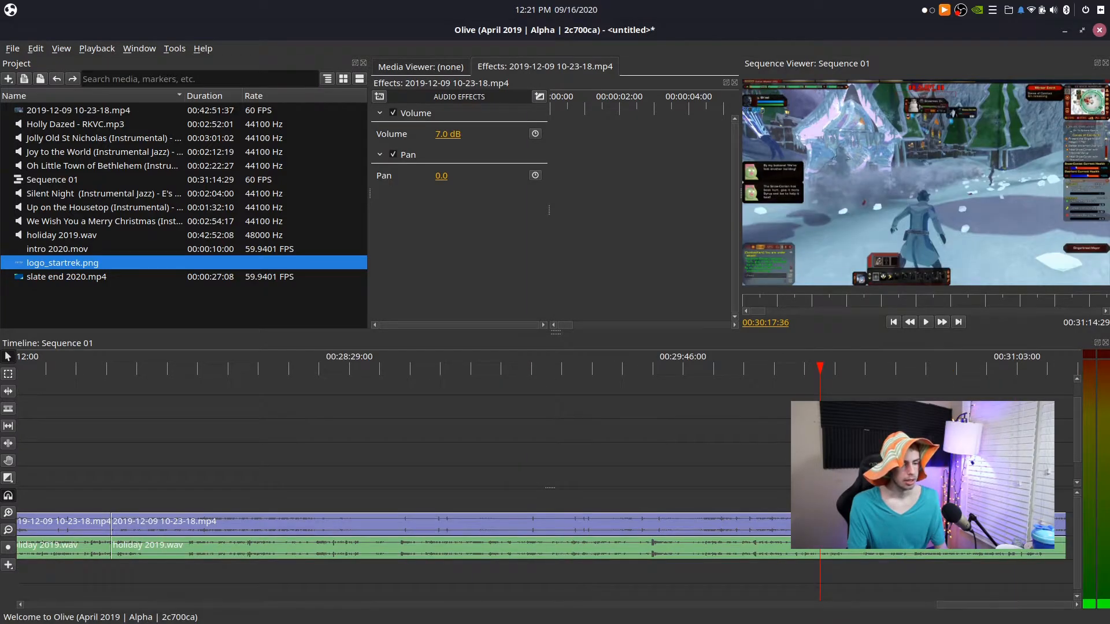
{"action": "scroll", "coordinate": [612, 444], "scroll_direction": "down", "scroll_amount": 2}
{"action": "scroll", "coordinate": [673, 456], "scroll_direction": "up", "scroll_amount": 1}
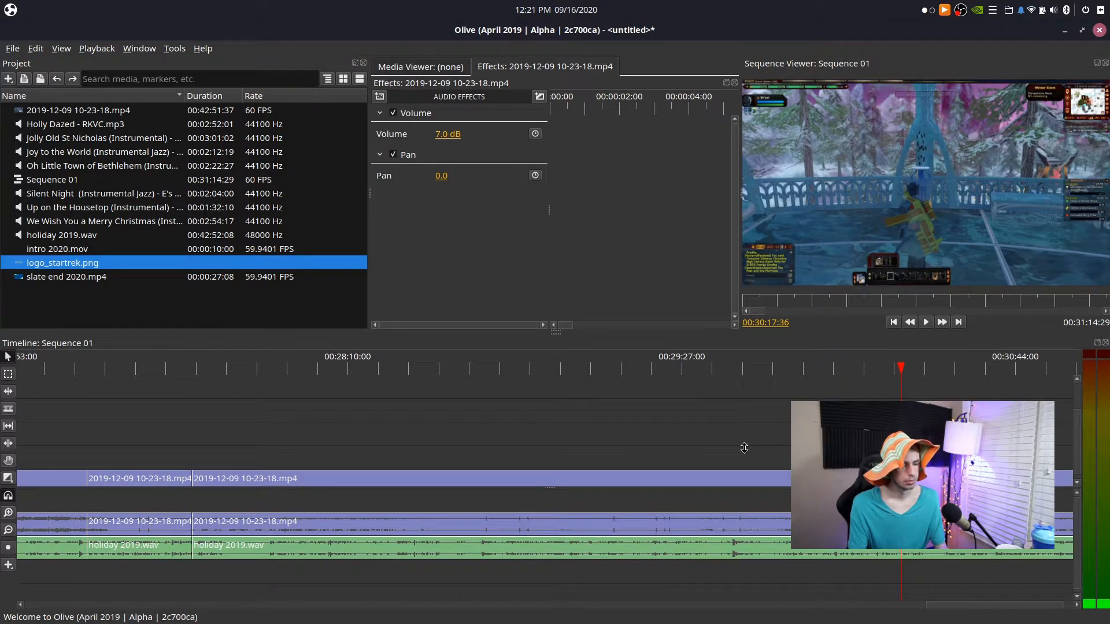
{"action": "left_click_drag", "start_coordinate": [145, 276], "coordinate": [958, 432]}
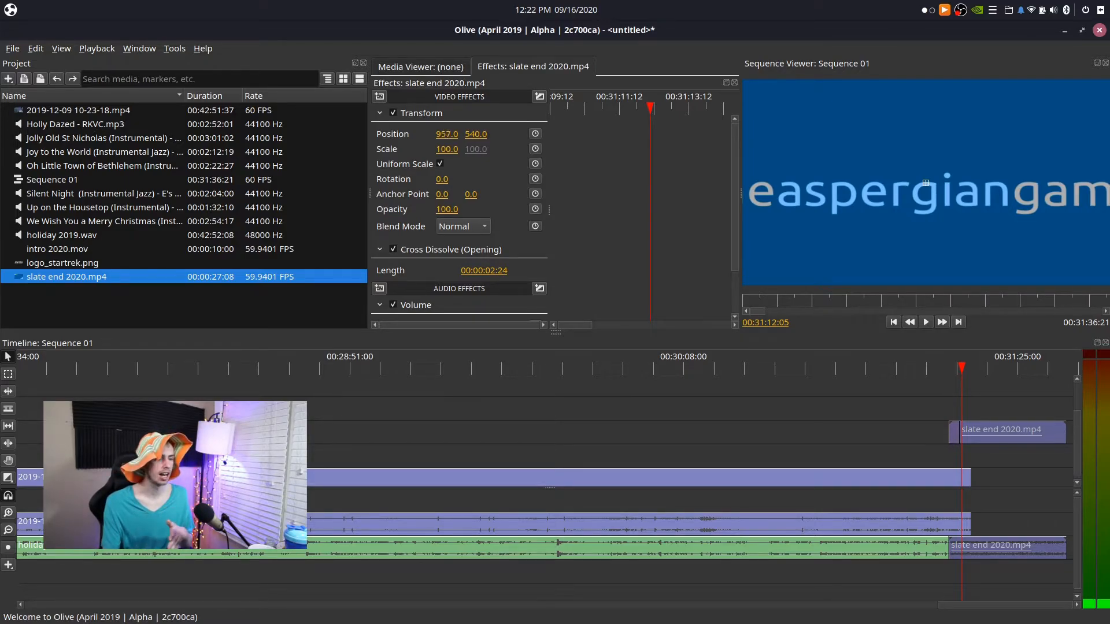
Set the end slate's scale to 50 and its volume to 14 dB, and play it back
{"action": "left_click_drag", "start_coordinate": [442, 144], "coordinate": [412, 145]}
{"action": "scroll", "coordinate": [474, 303], "scroll_direction": "down", "scroll_amount": 2}
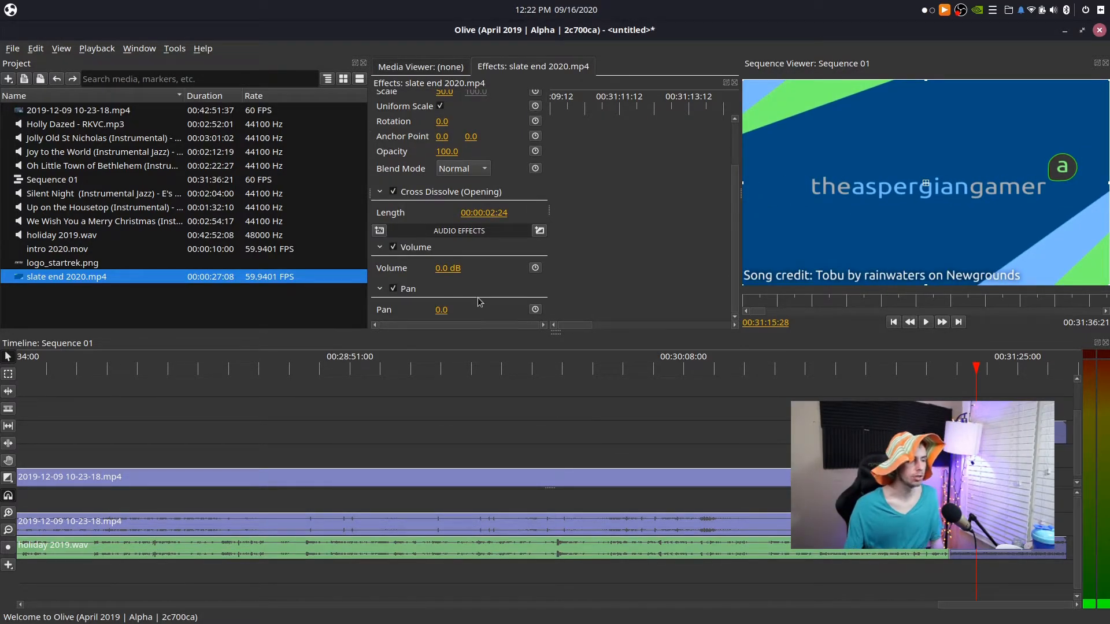
{"action": "left_click", "coordinate": [449, 269]}
{"action": "type", "text": "14"}
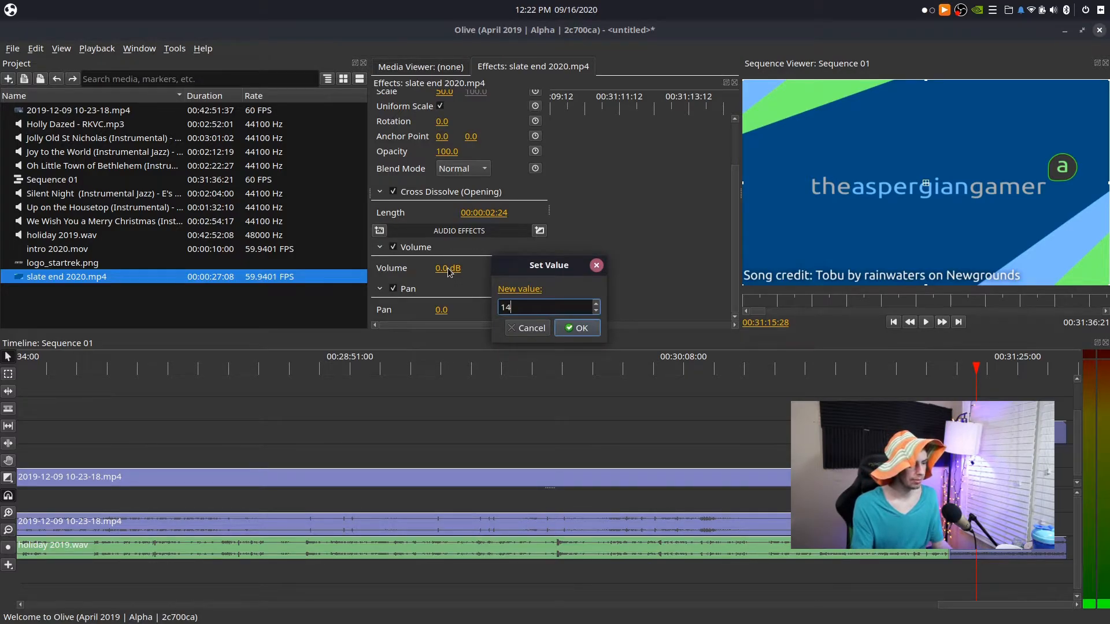
{"action": "key", "text": "Return"}
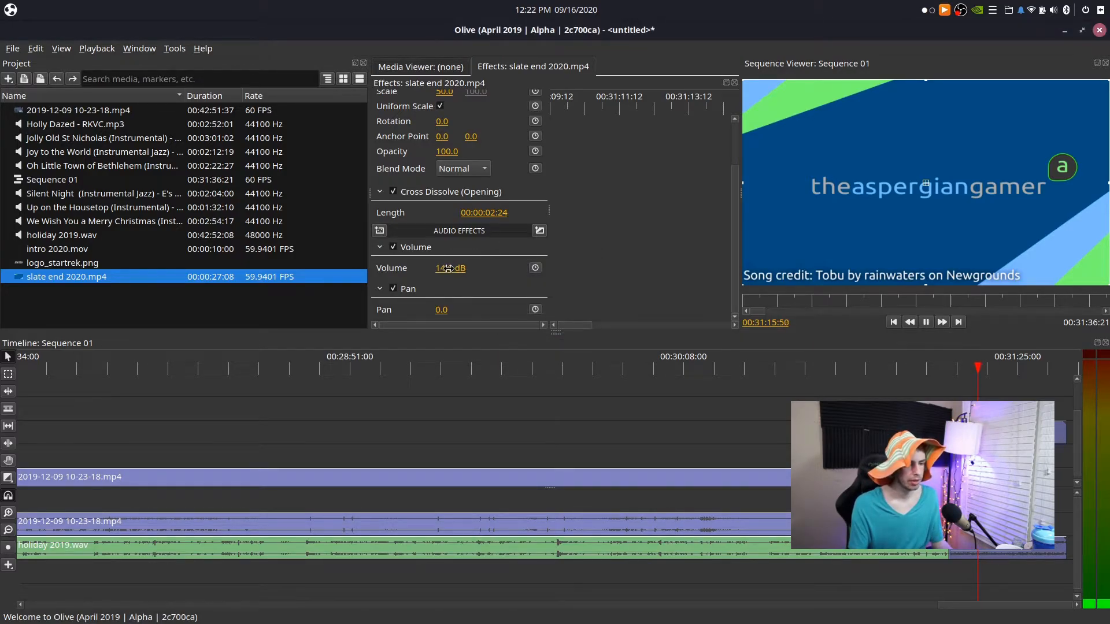
{"action": "key", "text": "space"}
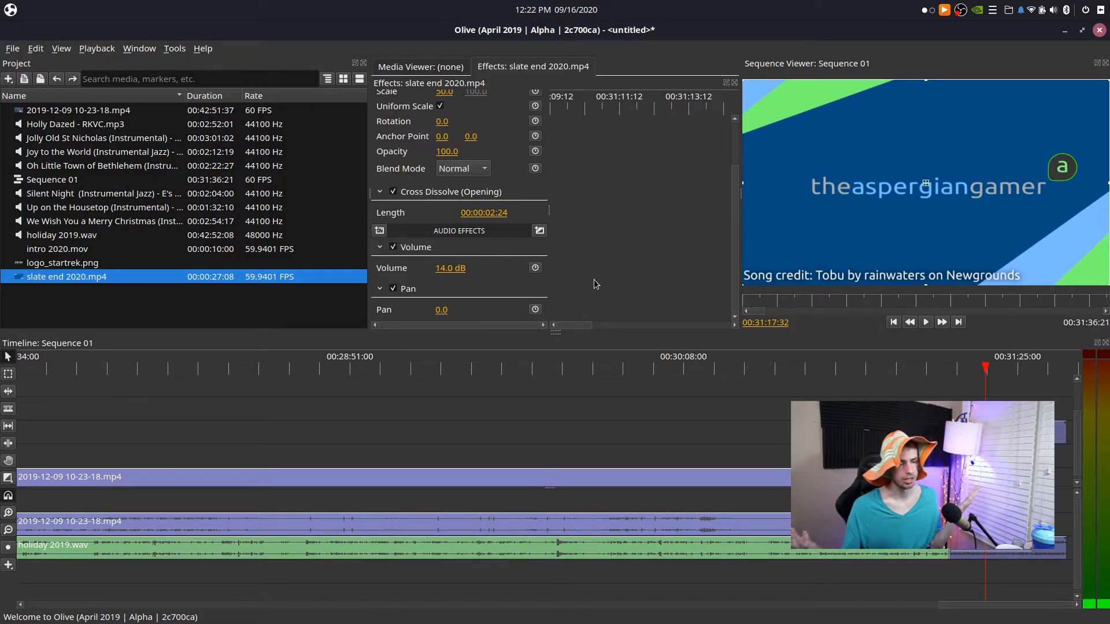
{"action": "key", "text": "space"}
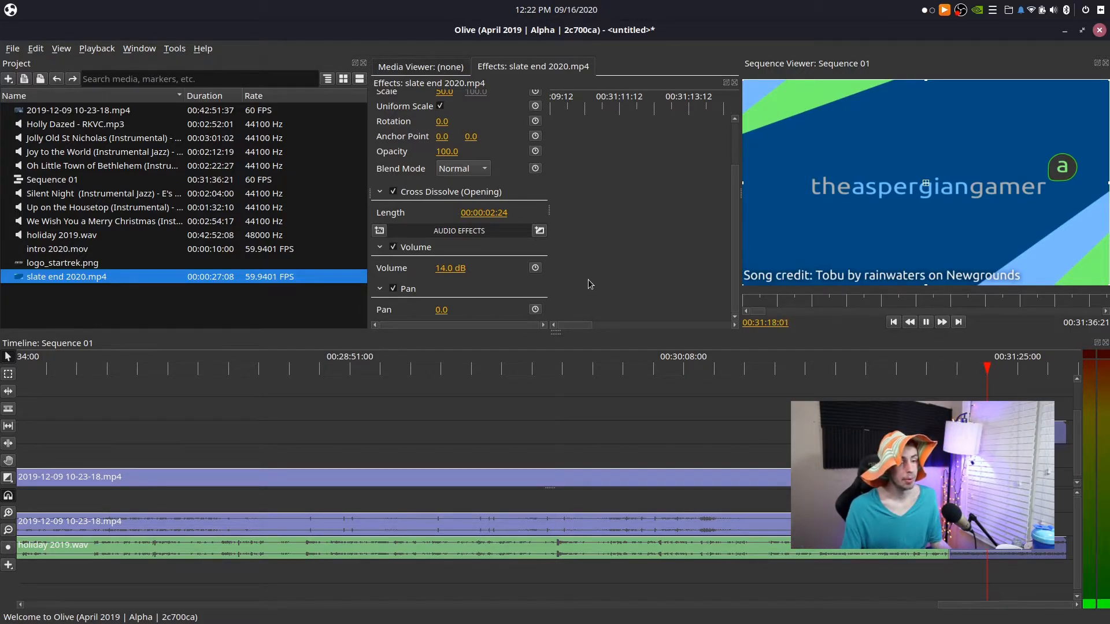
Review the whole sequence from the intro to the end slate and return the playhead to the start
{"action": "key", "text": "Home"}
{"action": "key", "text": "space"}
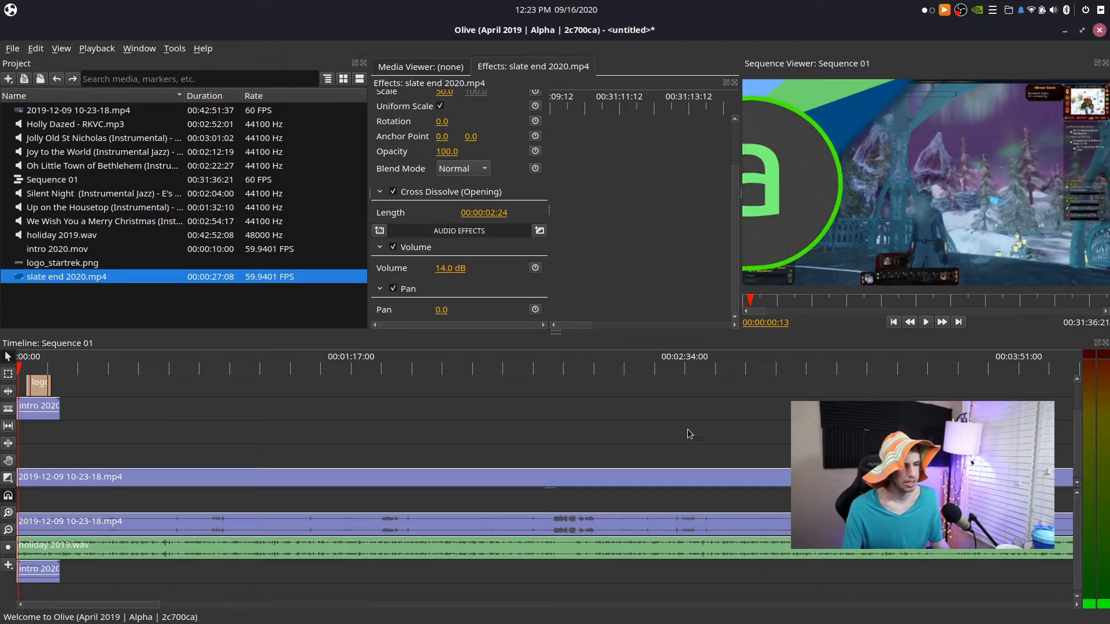
{"action": "key", "text": "minus"}
{"action": "key", "text": "minus"}
{"action": "key", "text": "minus"}
{"action": "key", "text": "minus"}
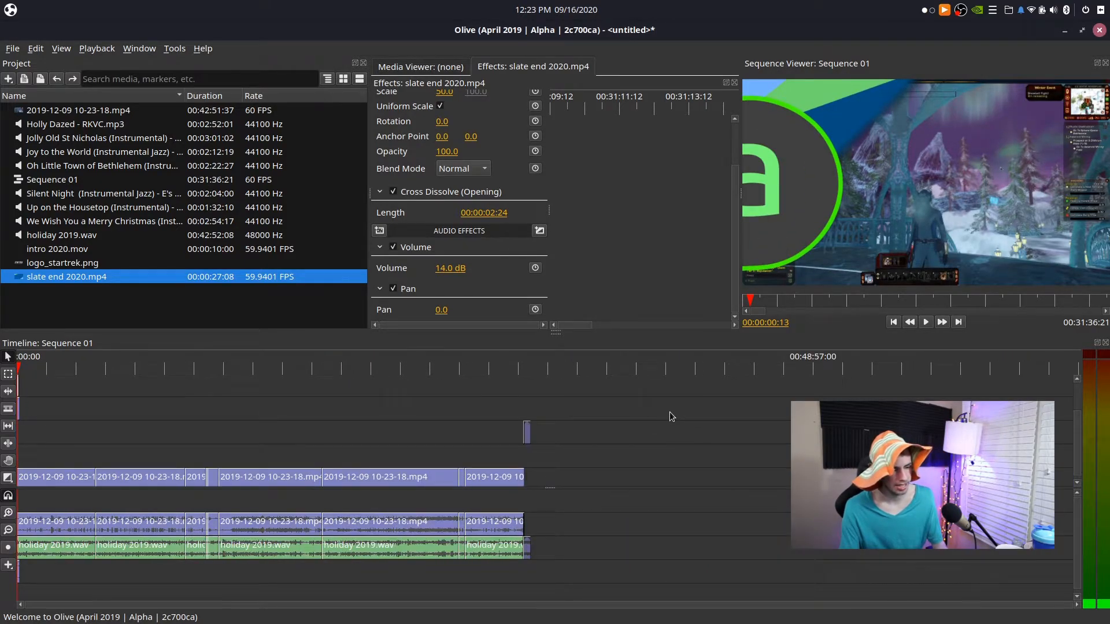
{"action": "left_click", "coordinate": [526, 375]}
{"action": "key", "text": "equal"}
{"action": "key", "text": "equal"}
{"action": "key", "text": "equal"}
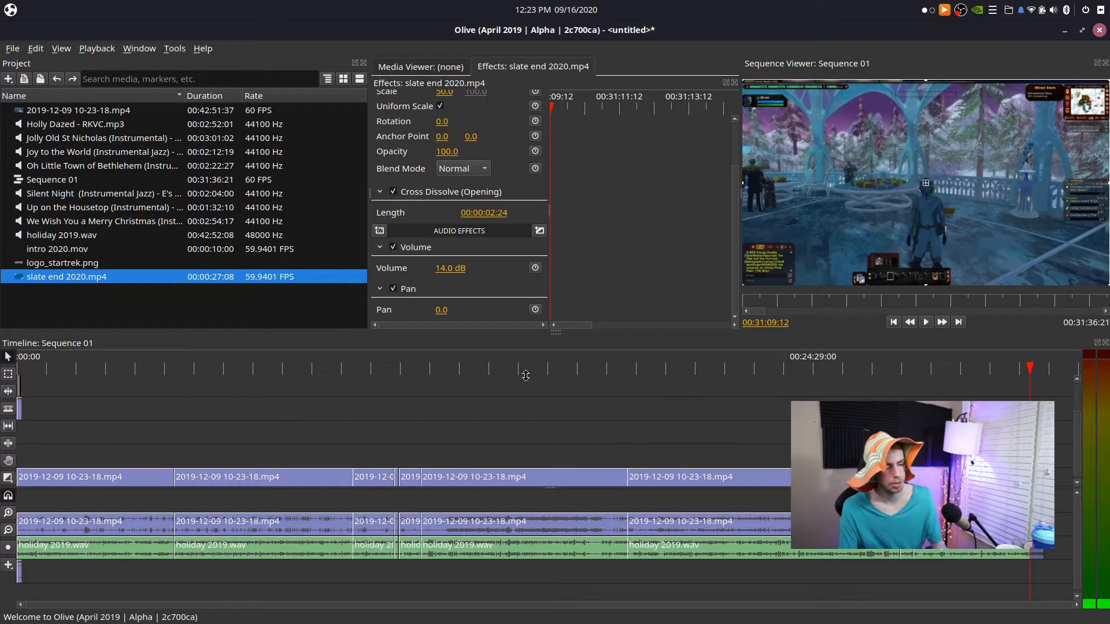
{"action": "key", "text": "minus"}
{"action": "key", "text": "minus"}
{"action": "key", "text": "minus"}
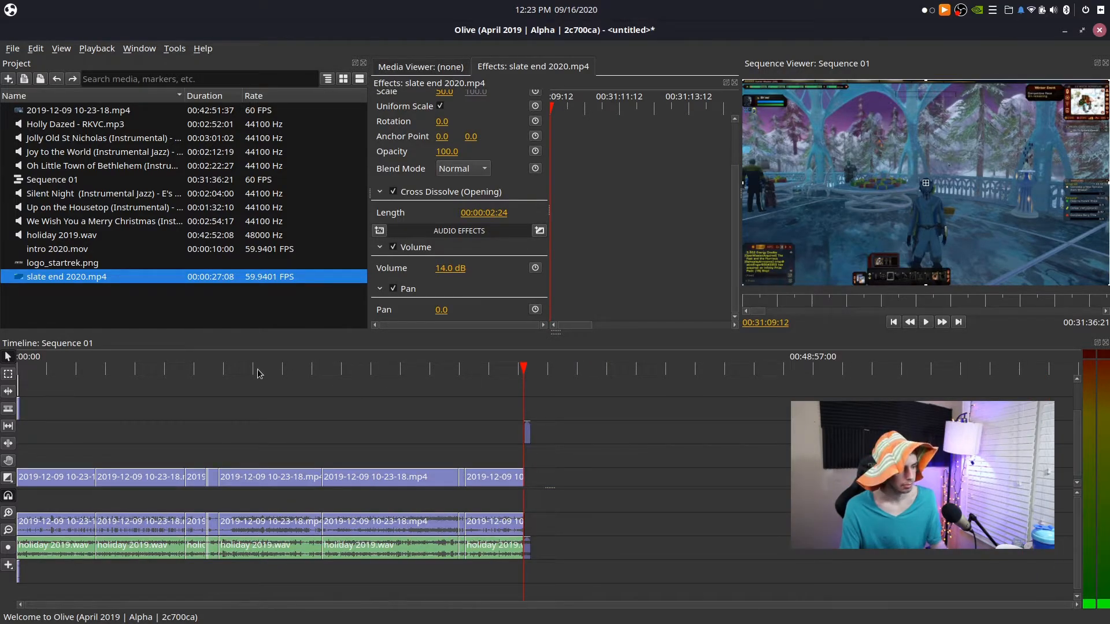
{"action": "left_click_drag", "start_coordinate": [95, 370], "coordinate": [17, 391]}
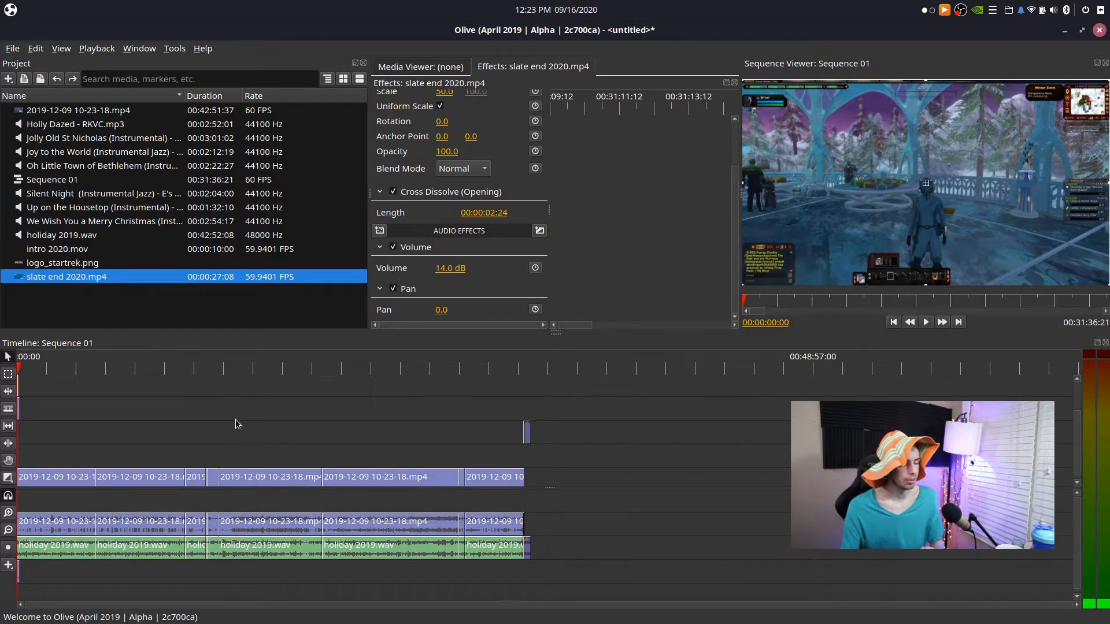
Add the Jolly Old St Nicholas instrumental at the start of the sequence on a new audio track below the intro audio
{"action": "key", "text": "equal"}
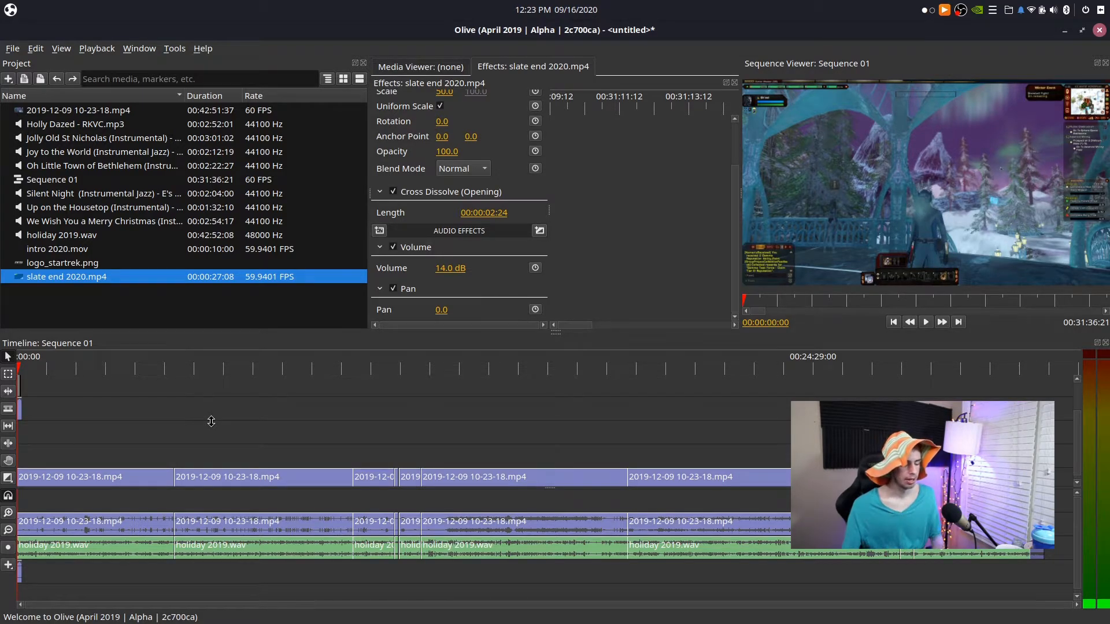
{"action": "scroll", "coordinate": [211, 421], "scroll_direction": "up", "scroll_amount": 10}
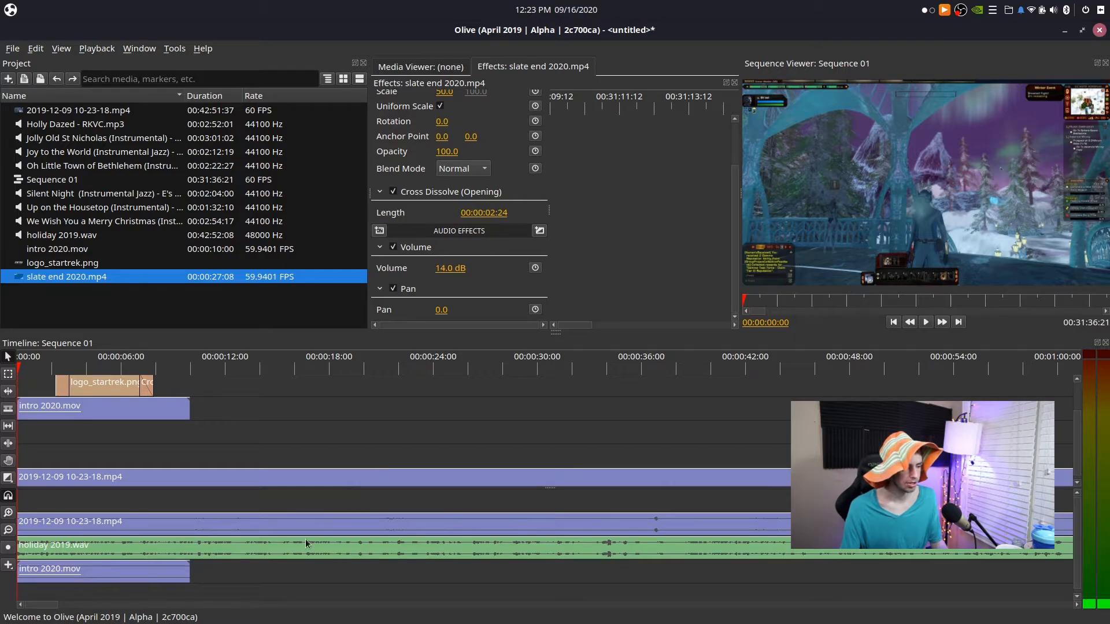
{"action": "left_click_drag", "start_coordinate": [279, 560], "coordinate": [276, 580]}
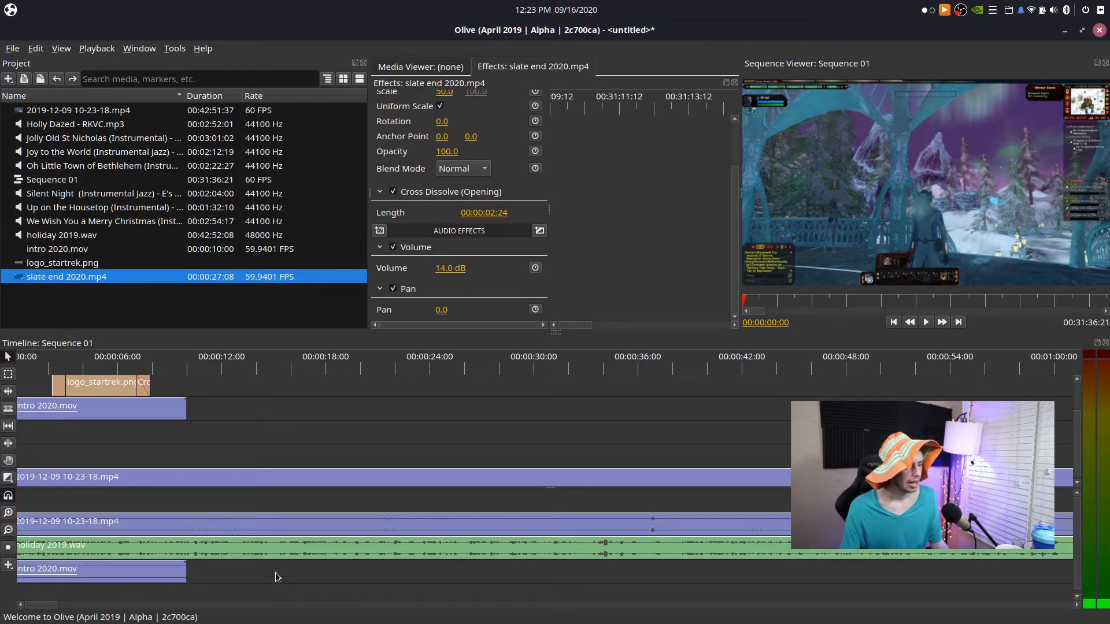
{"action": "scroll", "coordinate": [231, 575], "scroll_direction": "left", "scroll_amount": 1}
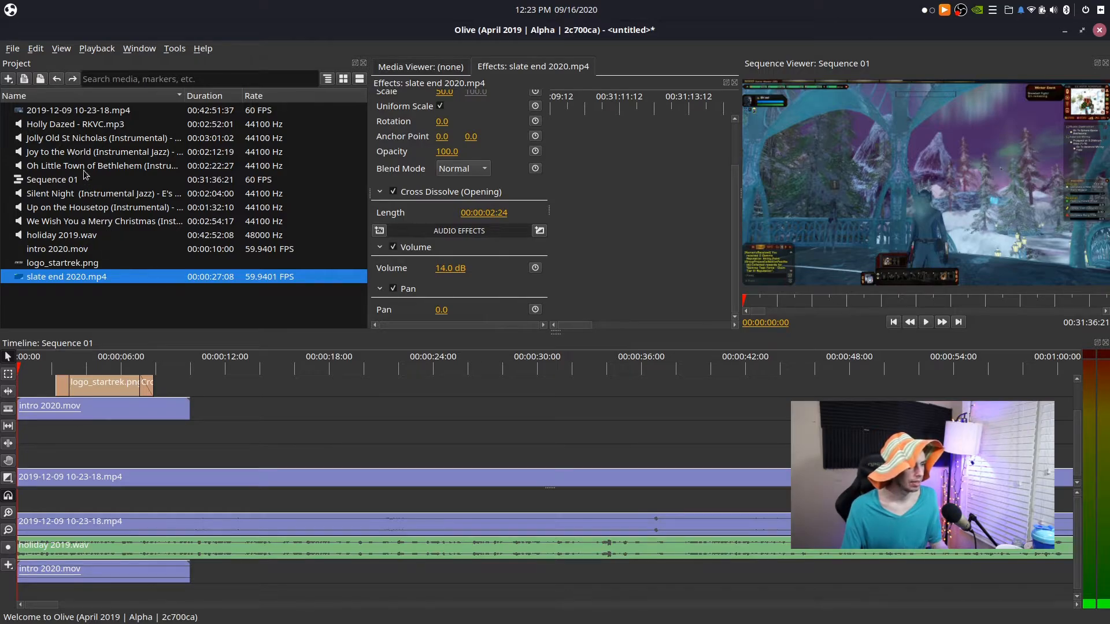
{"action": "left_click", "coordinate": [253, 317]}
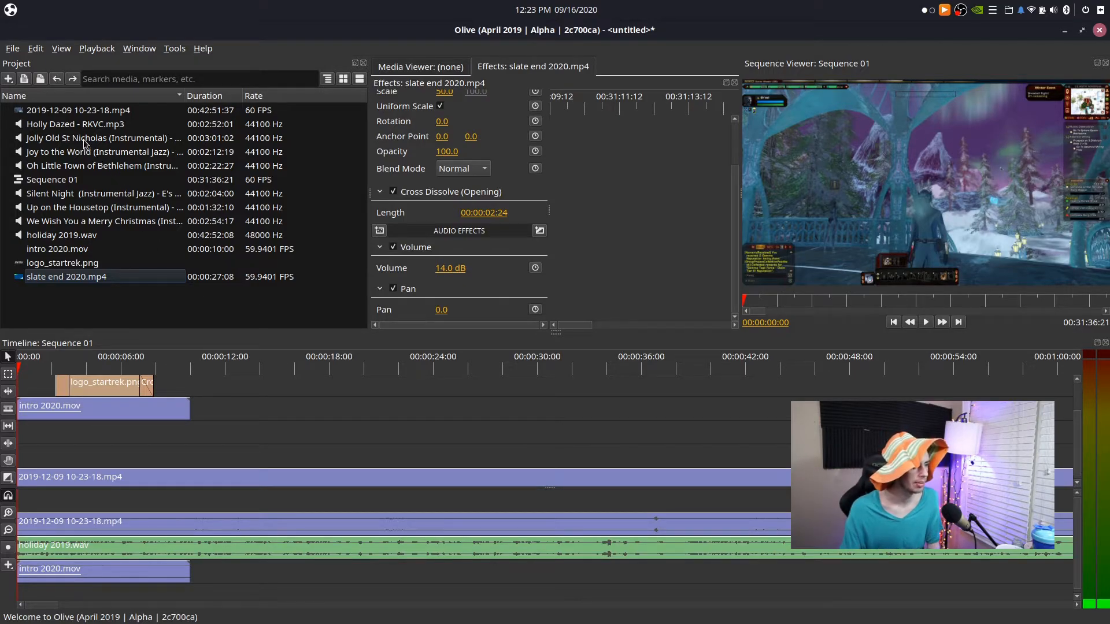
{"action": "left_click_drag", "start_coordinate": [84, 139], "coordinate": [150, 553]}
{"action": "scroll", "coordinate": [219, 505], "scroll_direction": "down", "scroll_amount": 3}
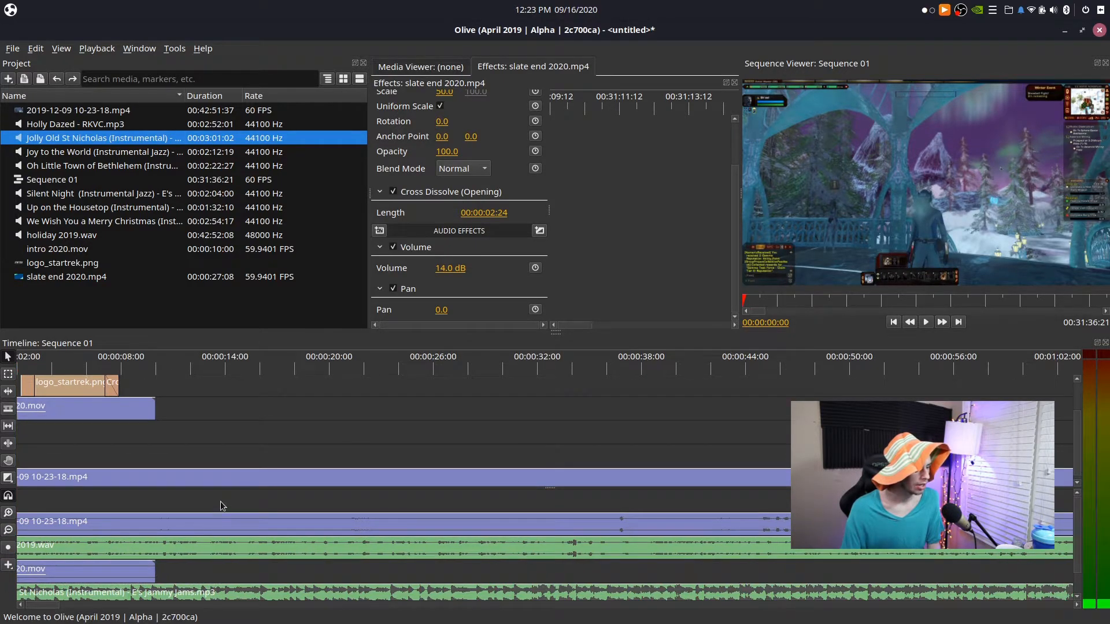
{"action": "scroll", "coordinate": [225, 507], "scroll_direction": "up", "scroll_amount": 2}
{"action": "scroll", "coordinate": [347, 513], "scroll_direction": "down", "scroll_amount": 2}
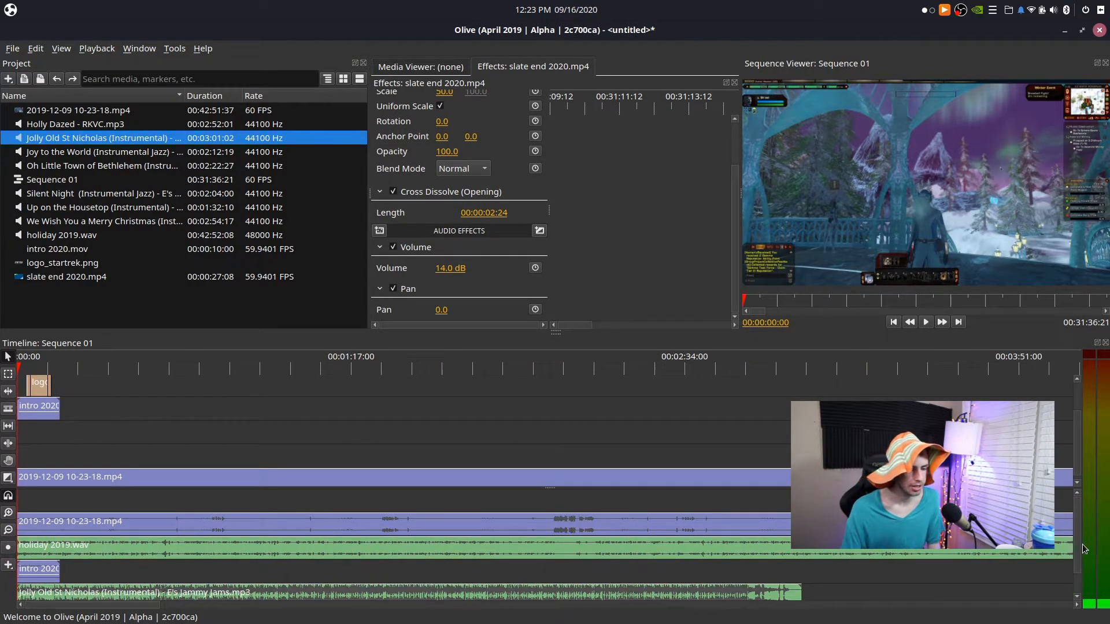
{"action": "scroll", "coordinate": [1080, 549], "scroll_direction": "down", "scroll_amount": 2}
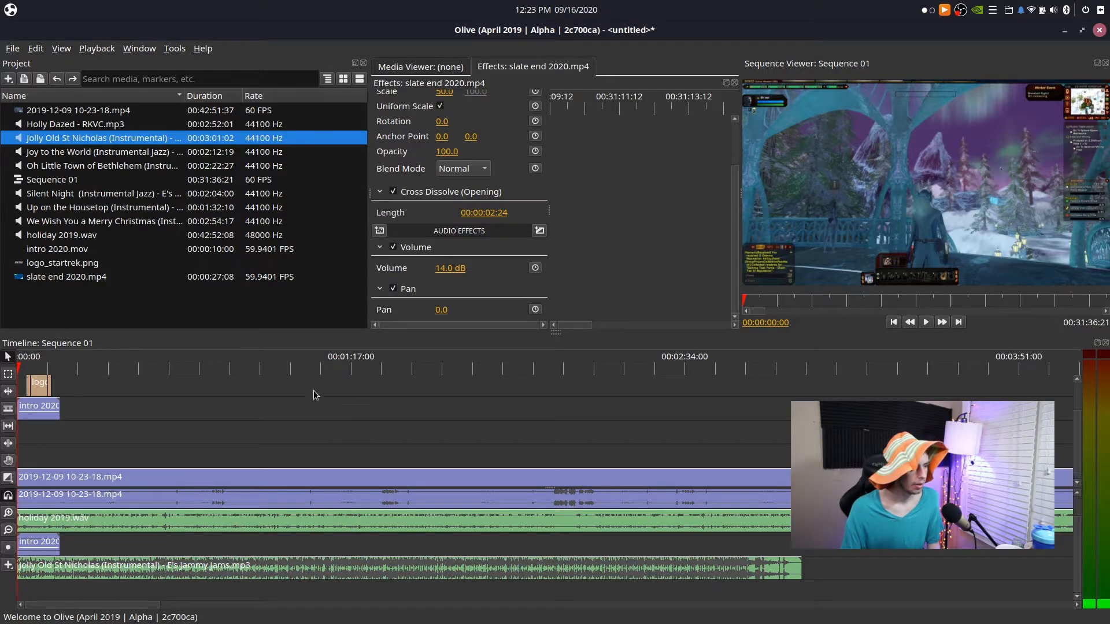
Lower the Jolly Old St Nicholas clip's volume to -14 dB while playing the intro
{"action": "left_click", "coordinate": [167, 566]}
{"action": "key", "text": "space"}
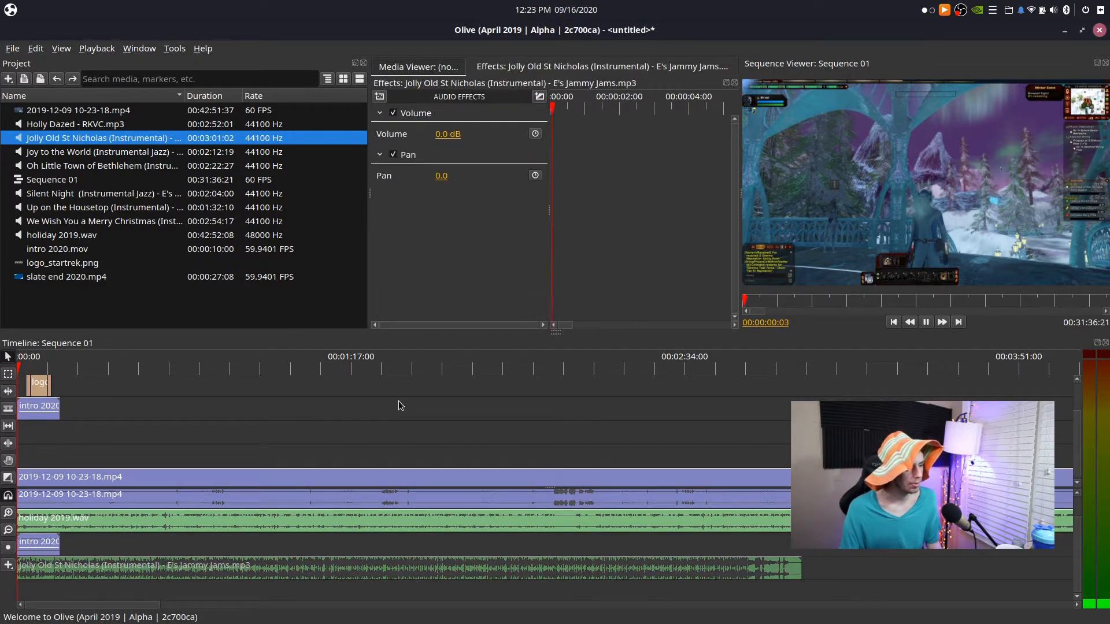
{"action": "left_click_drag", "start_coordinate": [449, 134], "coordinate": [423, 134]}
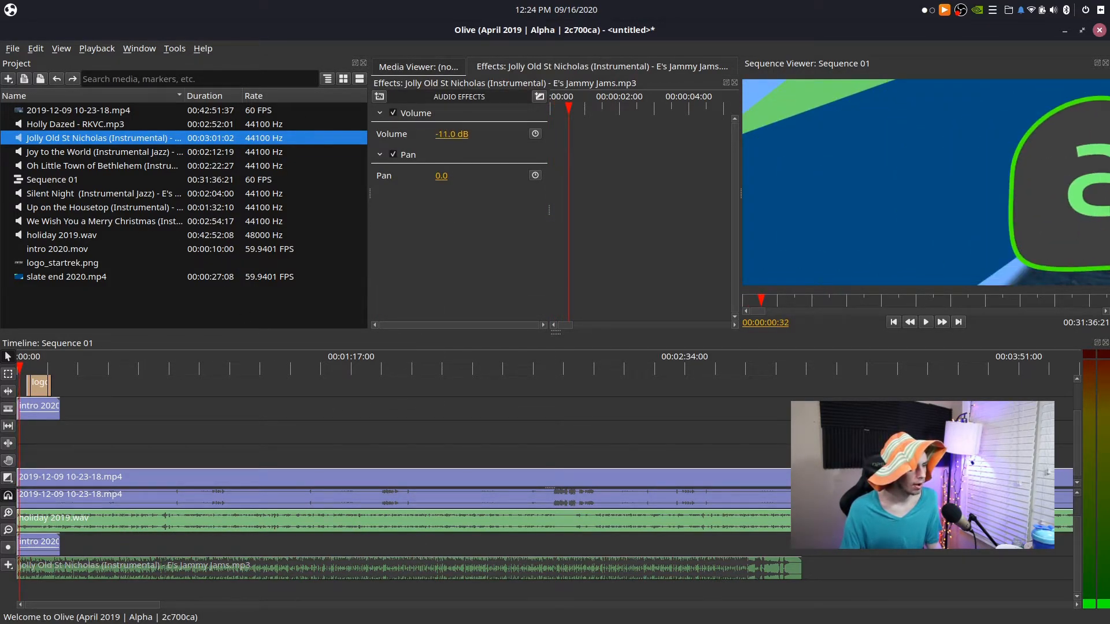
{"action": "key", "text": "space"}
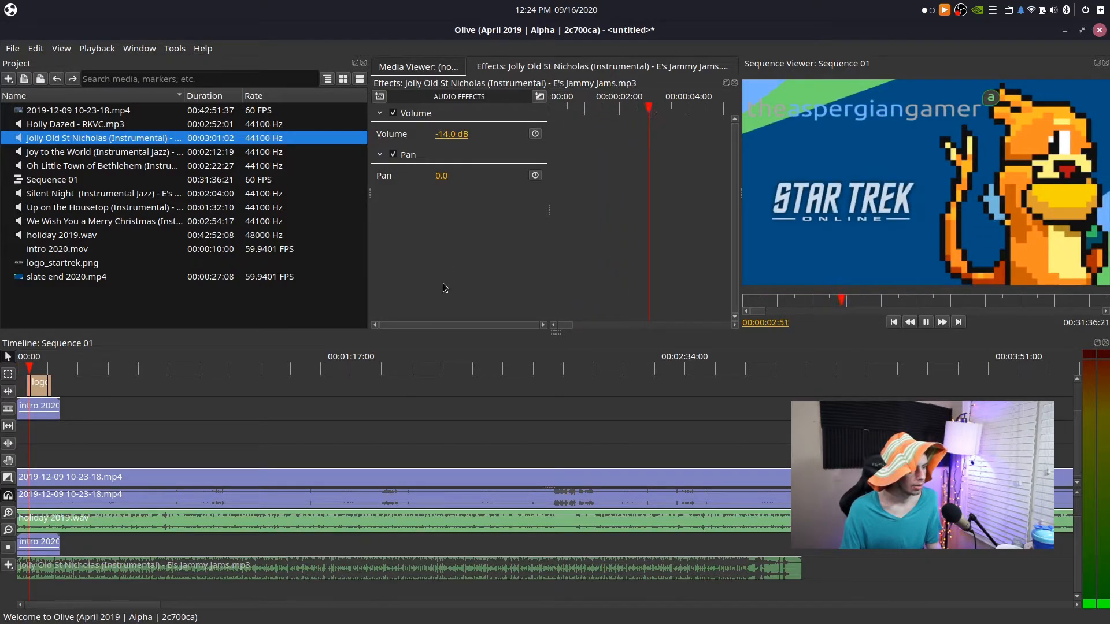
Lower the Jolly Old St Nicholas clip's volume to -18 dB and check it by playing the gameplay from about 1:20
{"action": "left_click", "coordinate": [386, 399]}
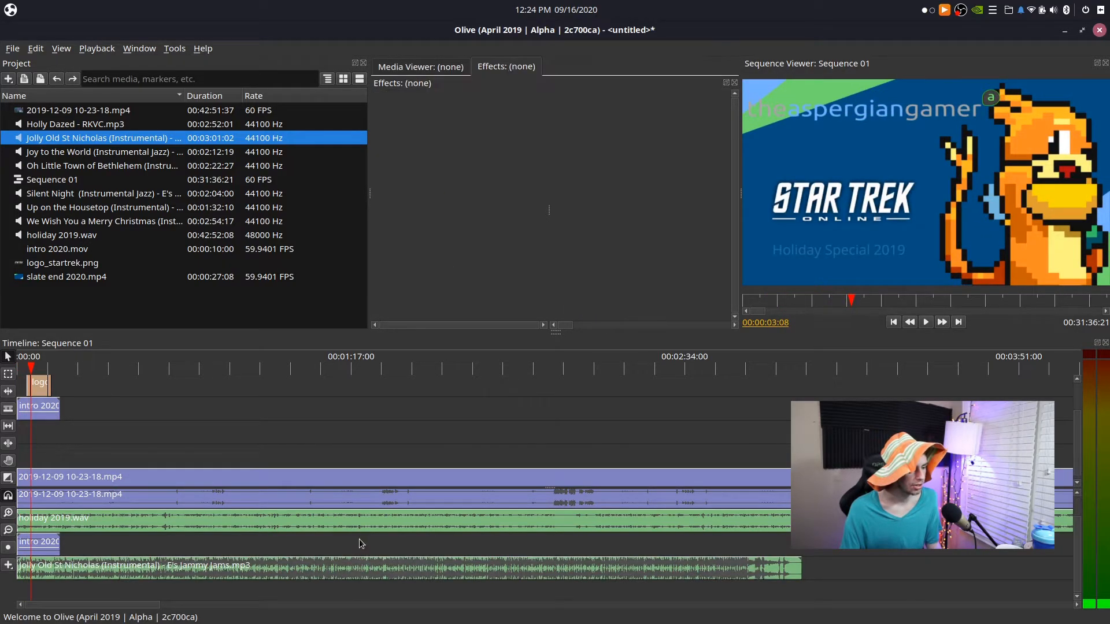
{"action": "left_click", "coordinate": [362, 361]}
{"action": "key", "text": "space"}
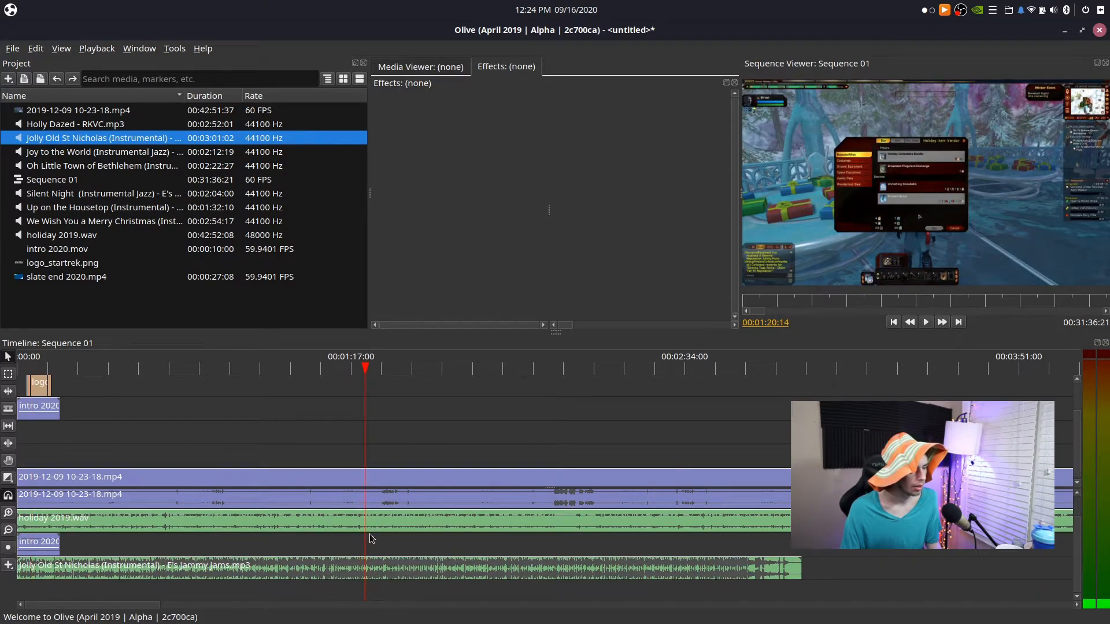
{"action": "left_click", "coordinate": [375, 566]}
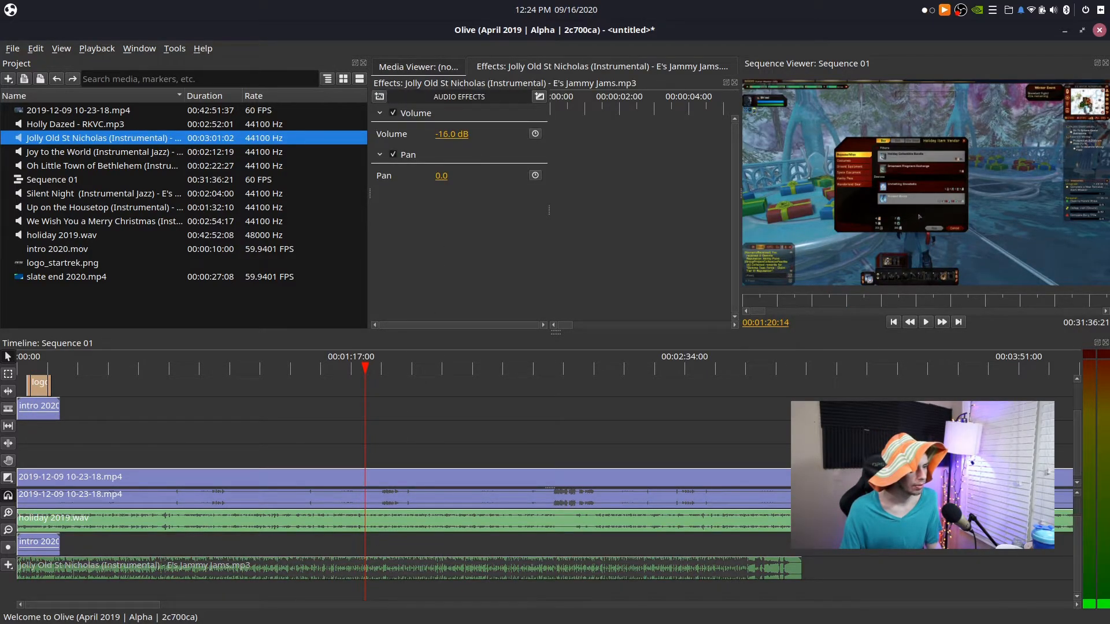
{"action": "key", "text": "space"}
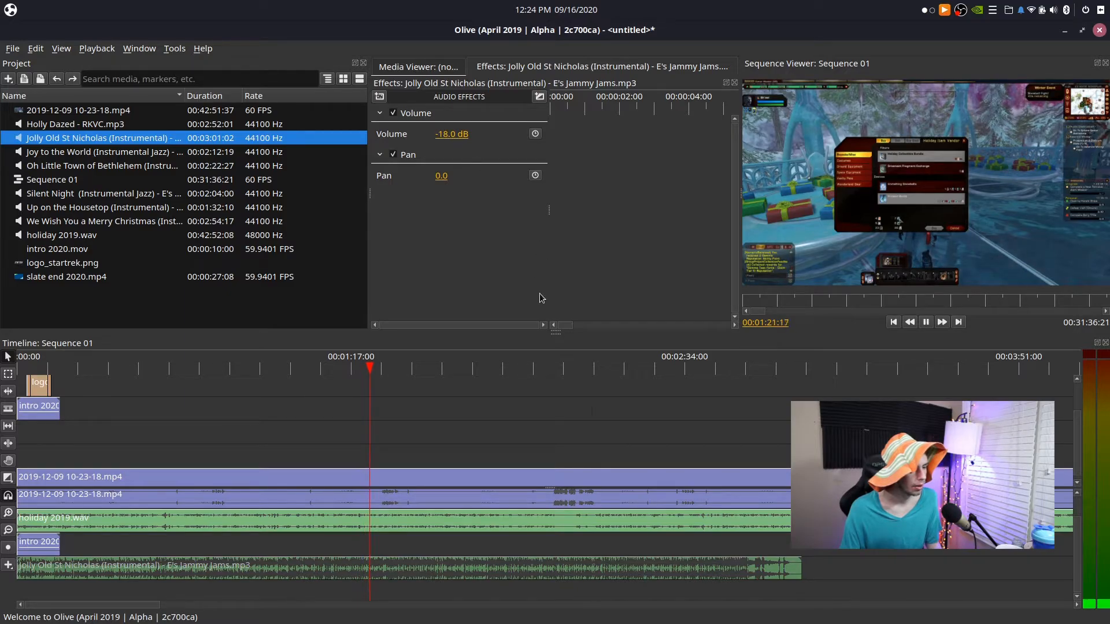
Add the Joy to the World instrumental jazz to the music track from about 2:58, overlapping the end of Jolly Old St Nicholas
{"action": "left_click", "coordinate": [744, 367]}
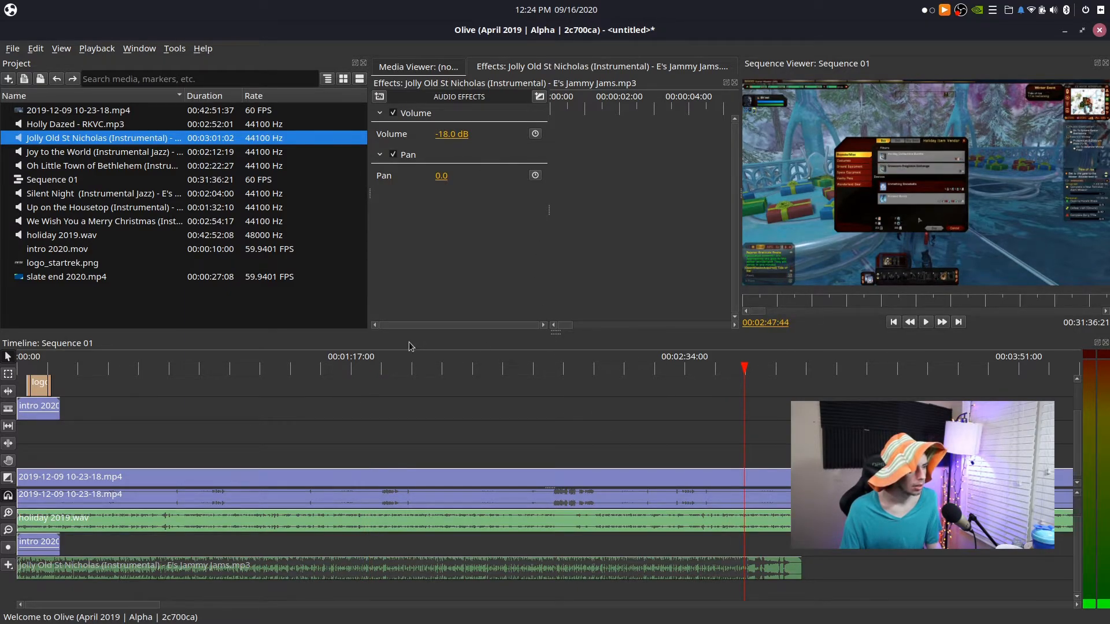
{"action": "left_click_drag", "start_coordinate": [91, 154], "coordinate": [824, 584]}
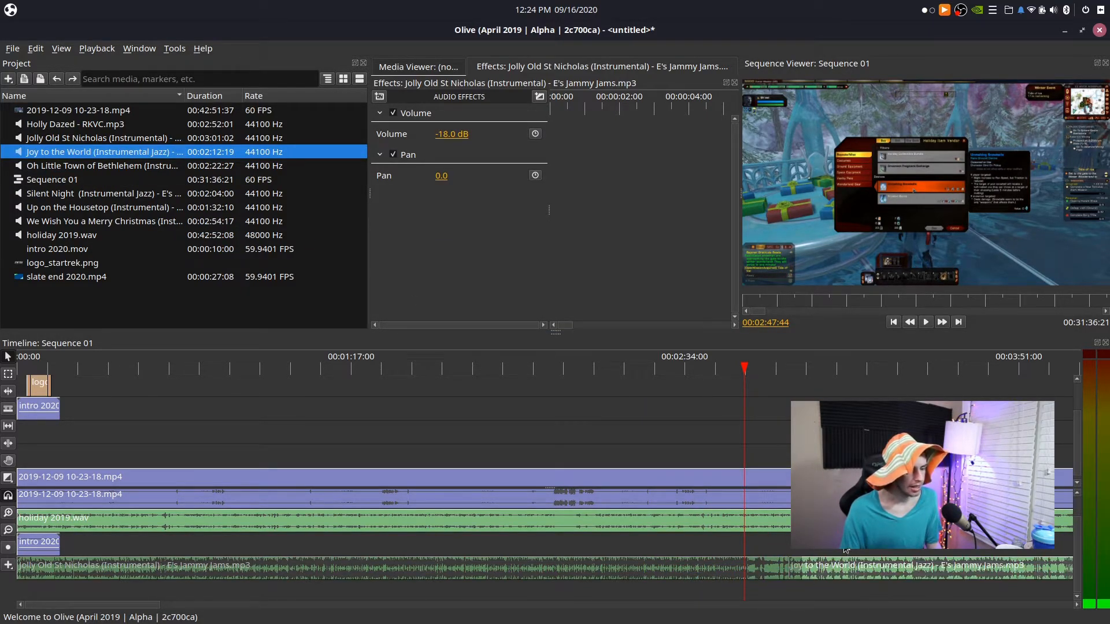
{"action": "left_click_drag", "start_coordinate": [844, 547], "coordinate": [547, 548]}
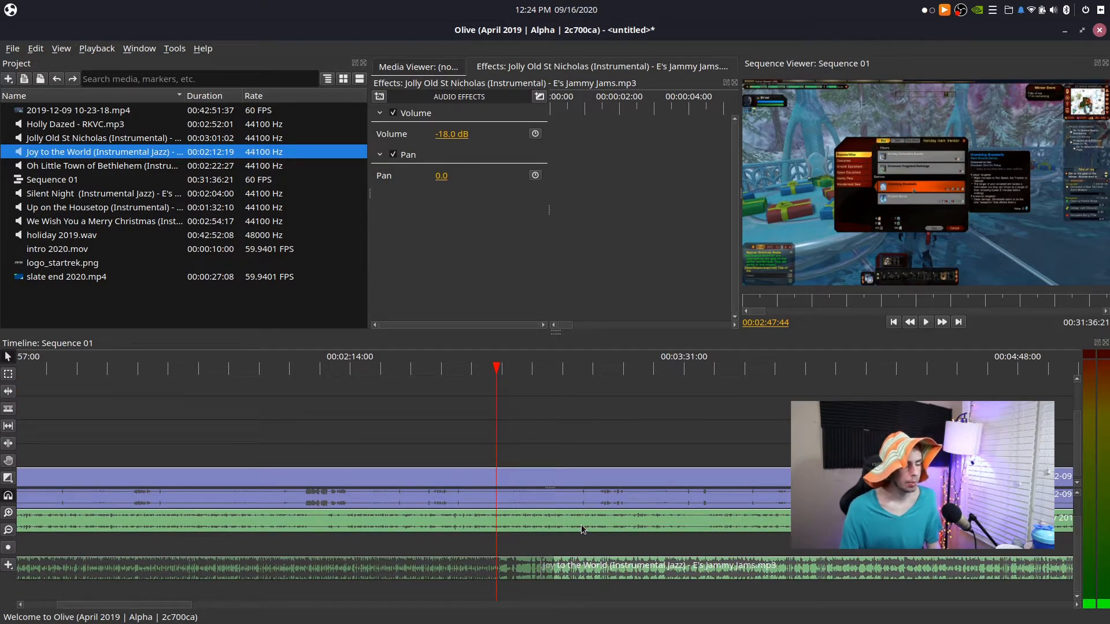
{"action": "key", "text": "equal"}
{"action": "key", "text": "equal"}
{"action": "key", "text": "equal"}
{"action": "key", "text": "equal"}
{"action": "left_click_drag", "start_coordinate": [925, 471], "coordinate": [546, 467]}
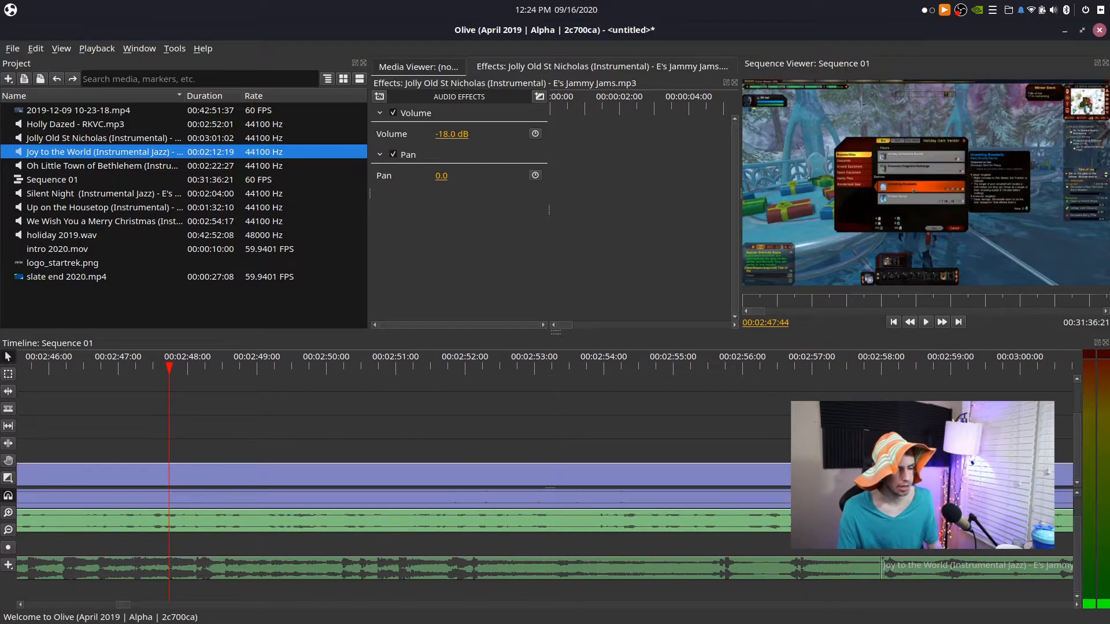
{"action": "left_click_drag", "start_coordinate": [917, 518], "coordinate": [756, 518]}
{"action": "left_click_drag", "start_coordinate": [769, 569], "coordinate": [761, 570]}
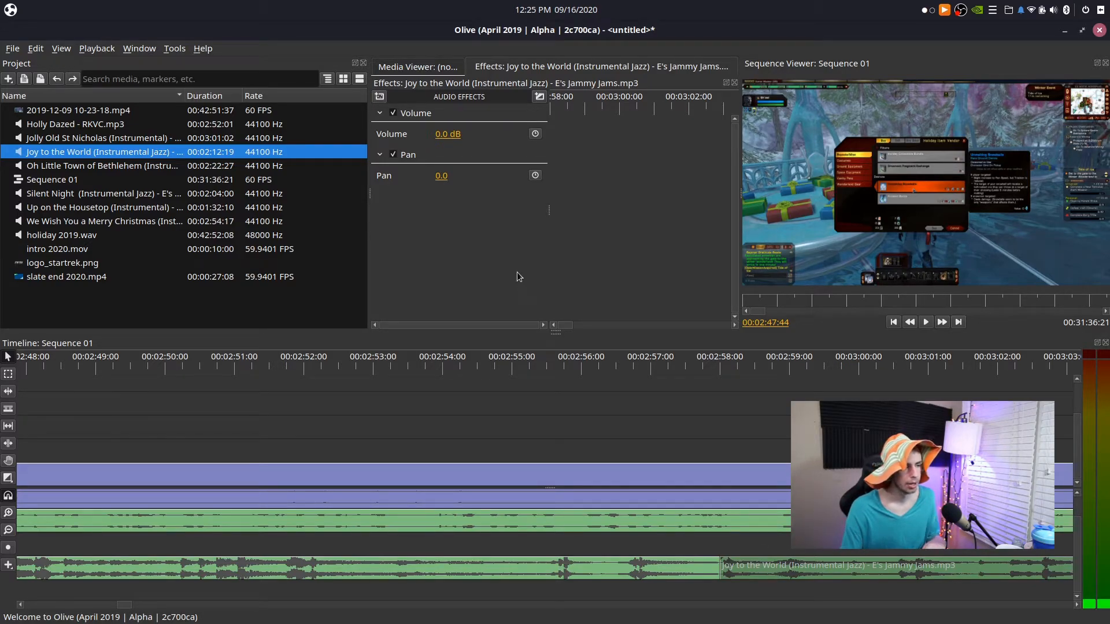
Set the Joy to the World clip's volume to -18 dB
{"action": "left_click_drag", "start_coordinate": [453, 130], "coordinate": [452, 131]}
{"action": "left_click", "coordinate": [452, 133]}
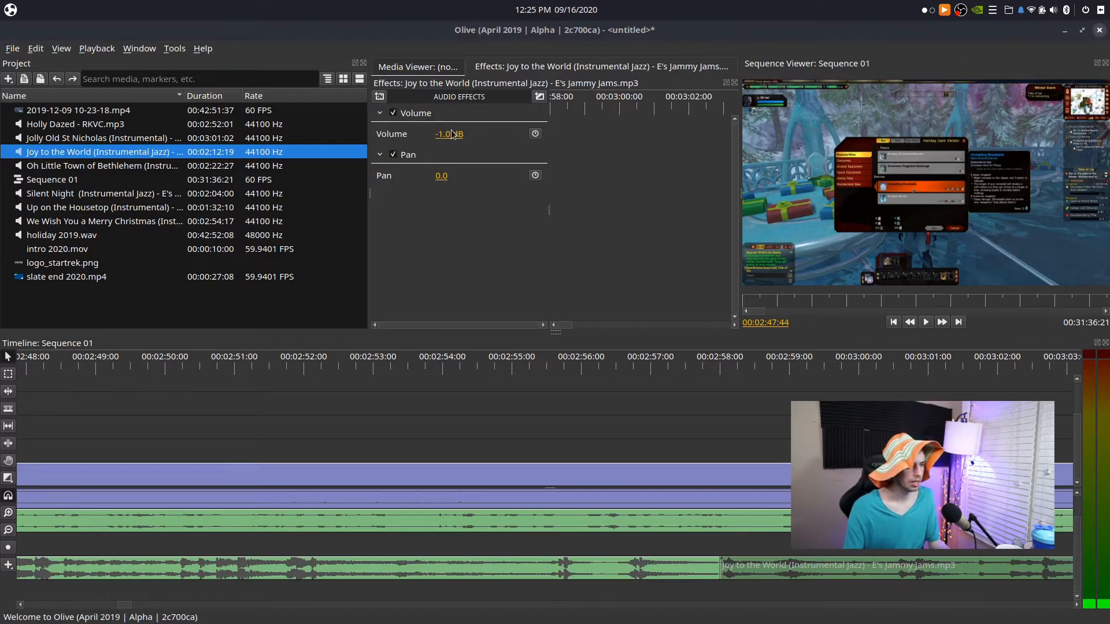
{"action": "type", "text": "-18"}
{"action": "key", "text": "Return"}
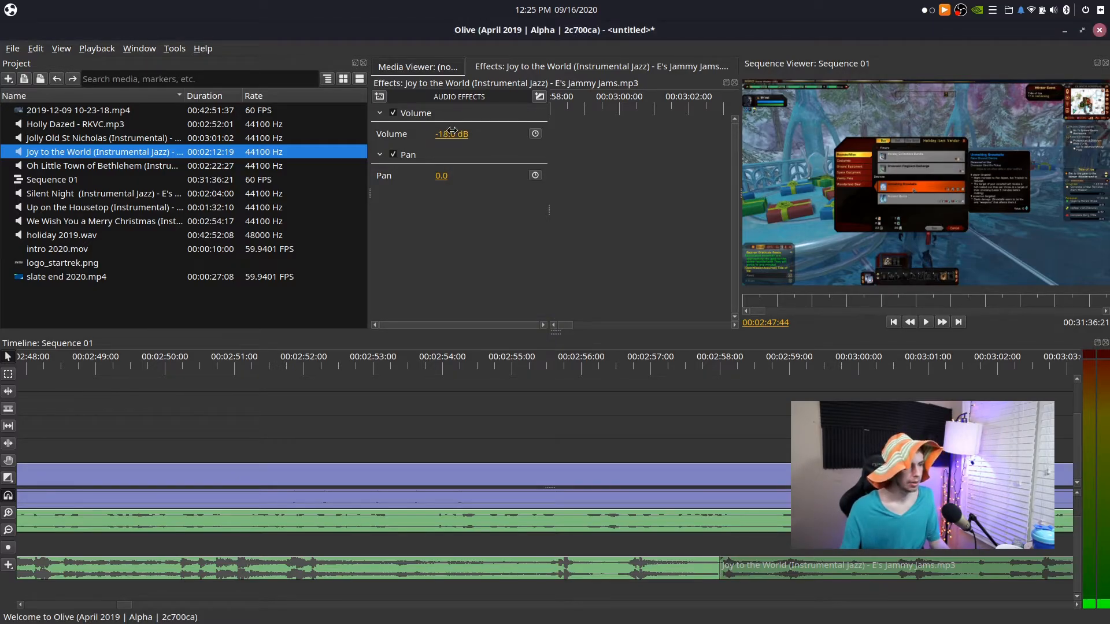
Add the Oh Little Town of Bethlehem instrumental to the music track from about 5:08, overlapping the quiet end of Joy to the World
{"action": "scroll", "coordinate": [680, 404], "scroll_direction": "down", "scroll_amount": 6}
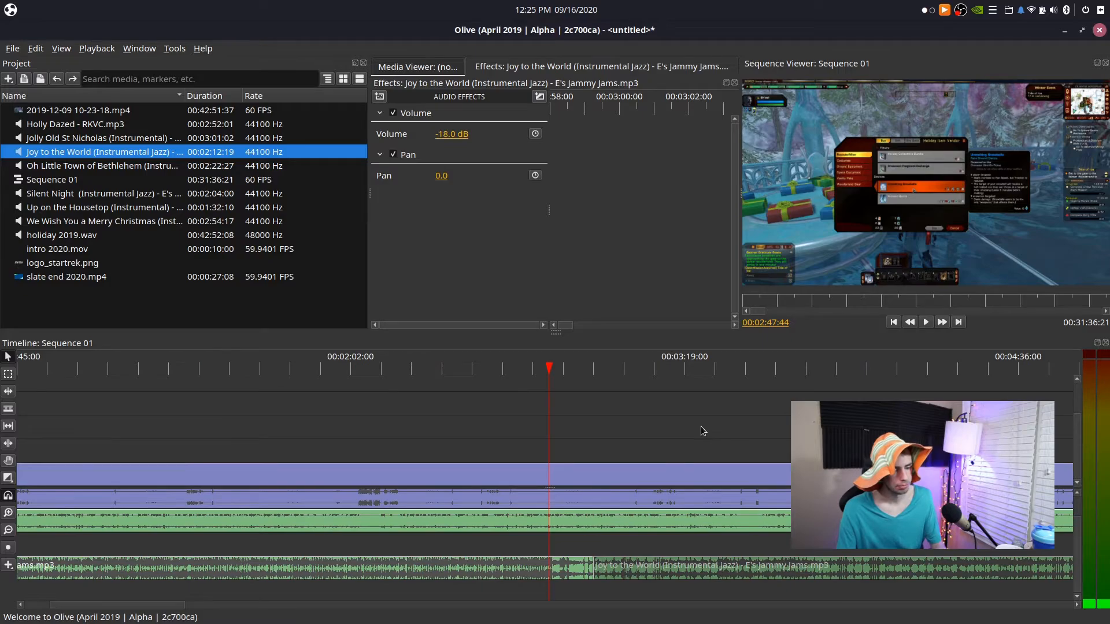
{"action": "scroll", "coordinate": [701, 428], "scroll_direction": "down", "scroll_amount": 1}
{"action": "left_click_drag", "start_coordinate": [102, 168], "coordinate": [717, 580]}
{"action": "scroll", "coordinate": [717, 581], "scroll_direction": "up", "scroll_amount": 2}
{"action": "scroll", "coordinate": [732, 556], "scroll_direction": "down", "scroll_amount": 2}
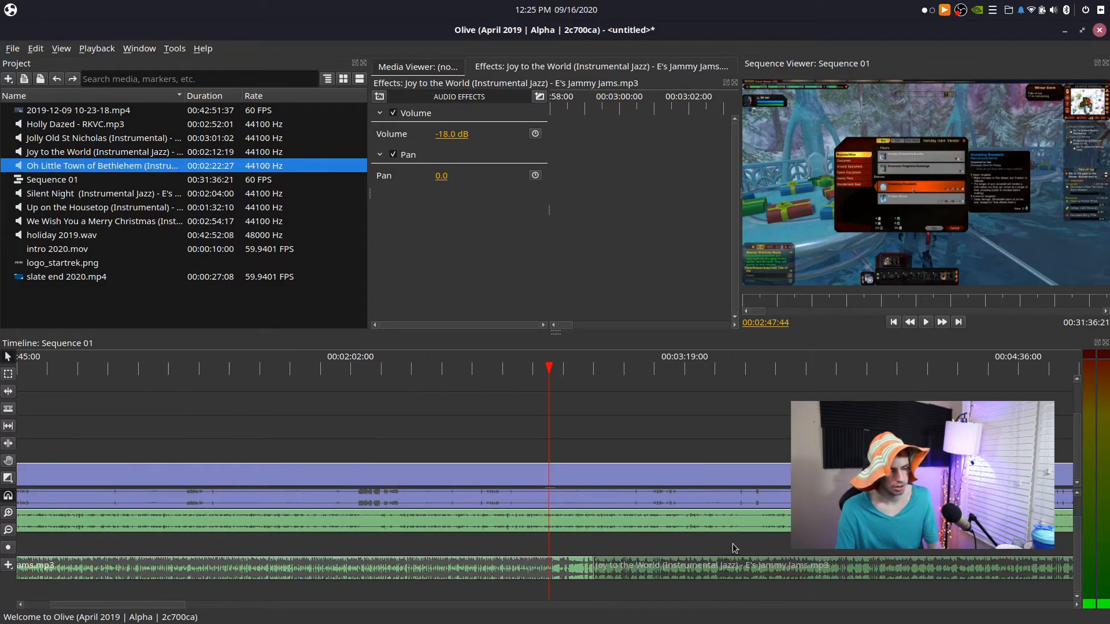
{"action": "left_click_drag", "start_coordinate": [606, 368], "coordinate": [694, 409]}
{"action": "scroll", "coordinate": [694, 410], "scroll_direction": "up", "scroll_amount": 1}
{"action": "scroll", "coordinate": [694, 410], "scroll_direction": "up", "scroll_amount": 3}
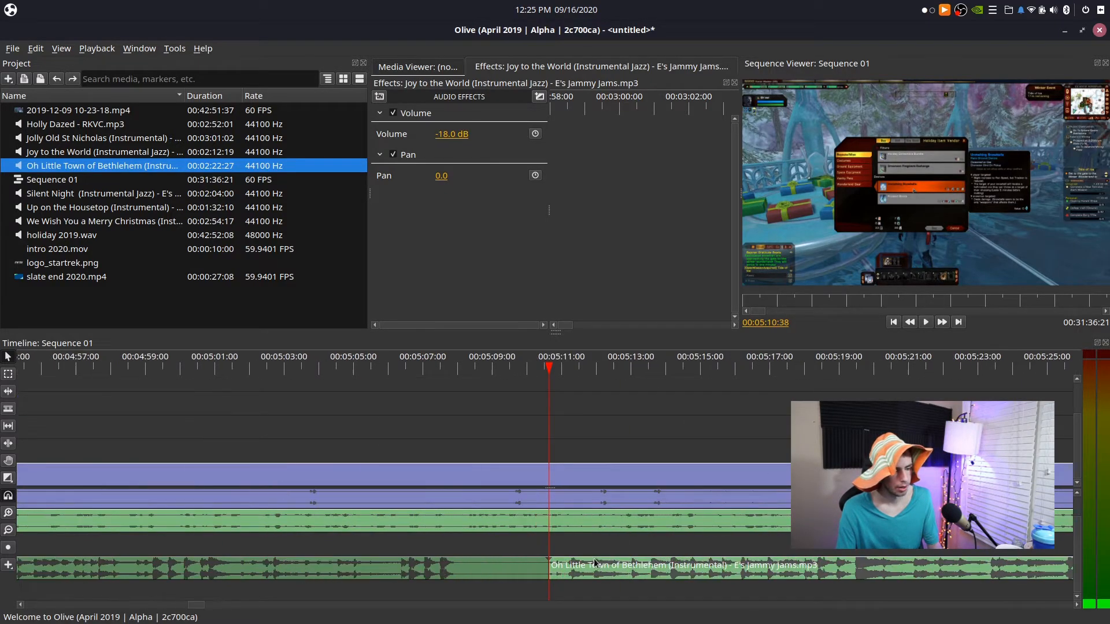
{"action": "left_click_drag", "start_coordinate": [549, 569], "coordinate": [496, 580]}
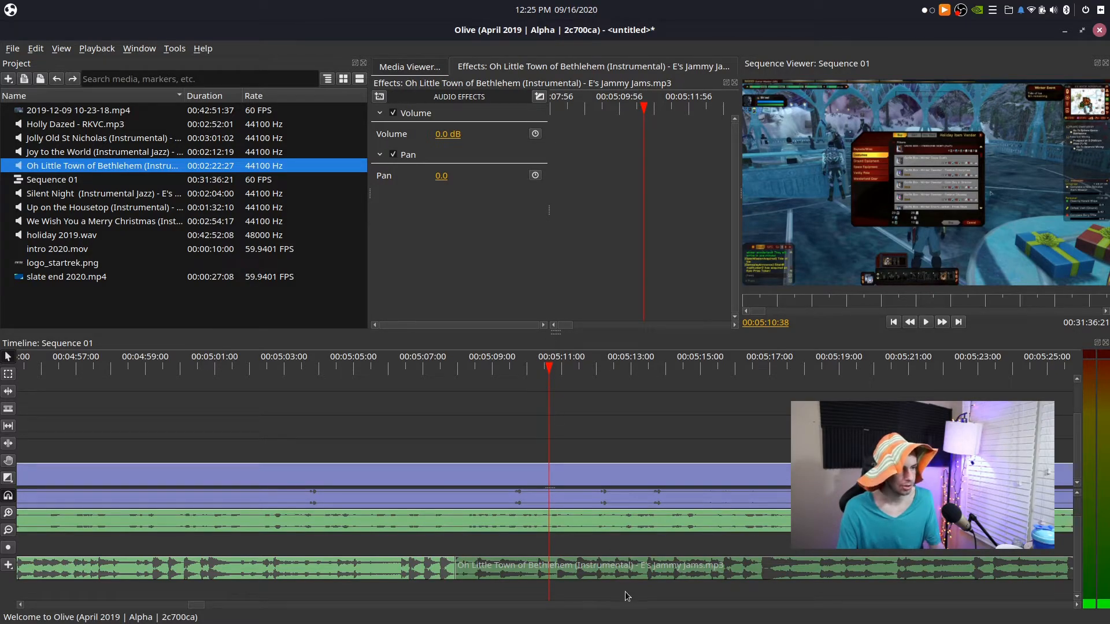
Set the Oh Little Town of Bethlehem clip's volume to -18 dB
{"action": "double_click", "coordinate": [446, 137]}
{"action": "type", "text": "10"}
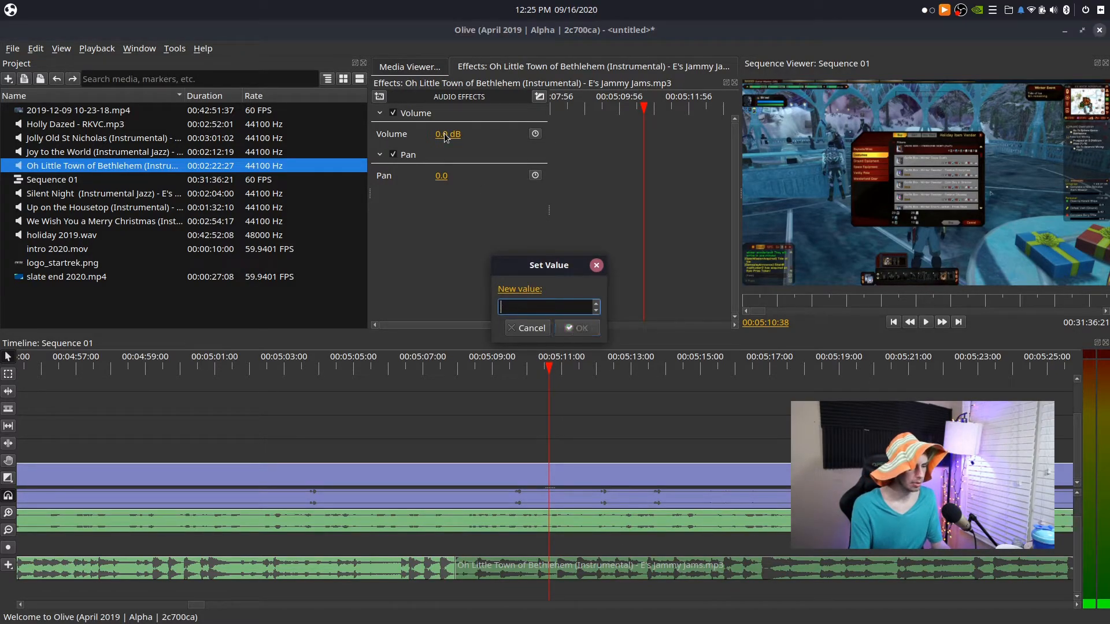
{"action": "key", "text": "Home"}
{"action": "type", "text": "-"}
{"action": "key", "text": "Return"}
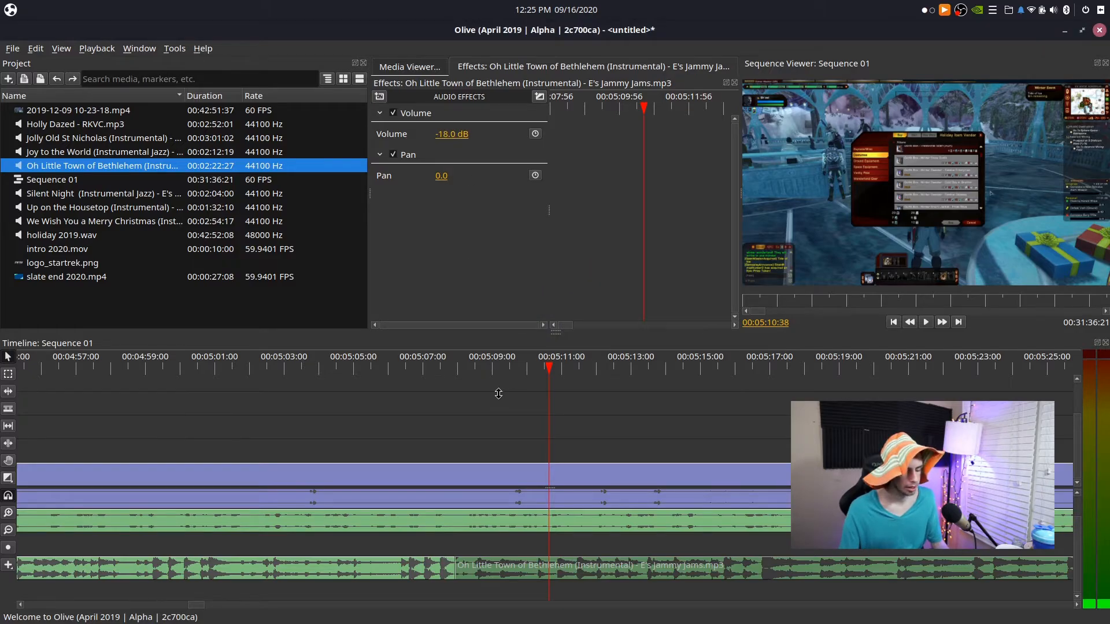
Add the Silent Night instrumental jazz to the music track from about 7:27, overlapping the quiet end of Oh Little Town of Bethlehem
{"action": "scroll", "coordinate": [698, 439], "scroll_direction": "down", "scroll_amount": 4}
{"action": "left_click_drag", "start_coordinate": [682, 373], "coordinate": [818, 370]}
{"action": "scroll", "coordinate": [818, 370], "scroll_direction": "up", "scroll_amount": 4}
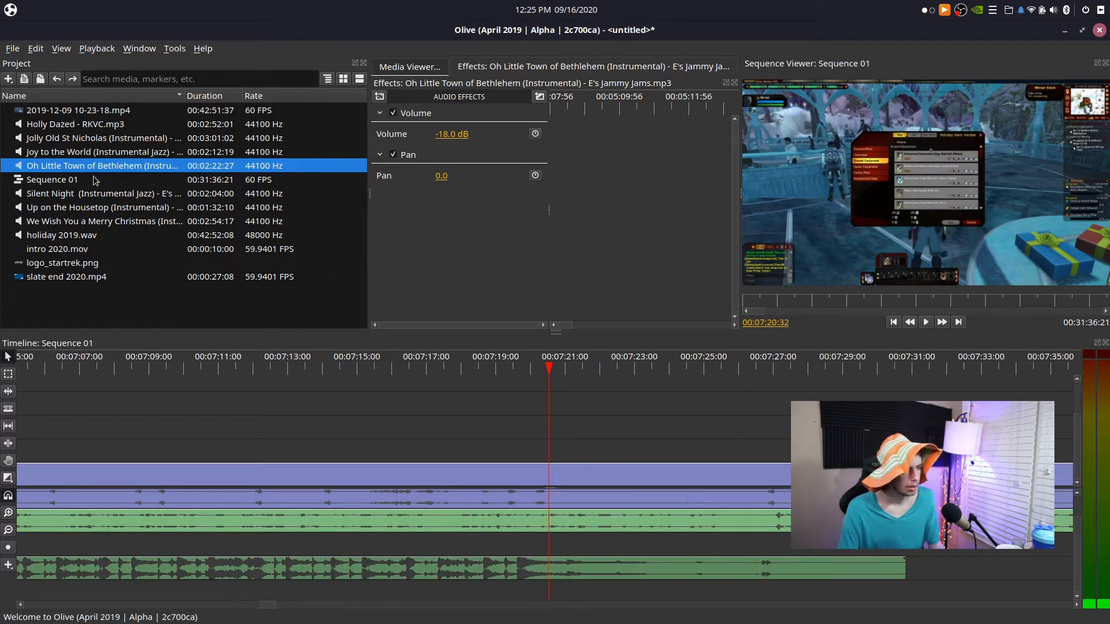
{"action": "left_click_drag", "start_coordinate": [95, 193], "coordinate": [802, 580]}
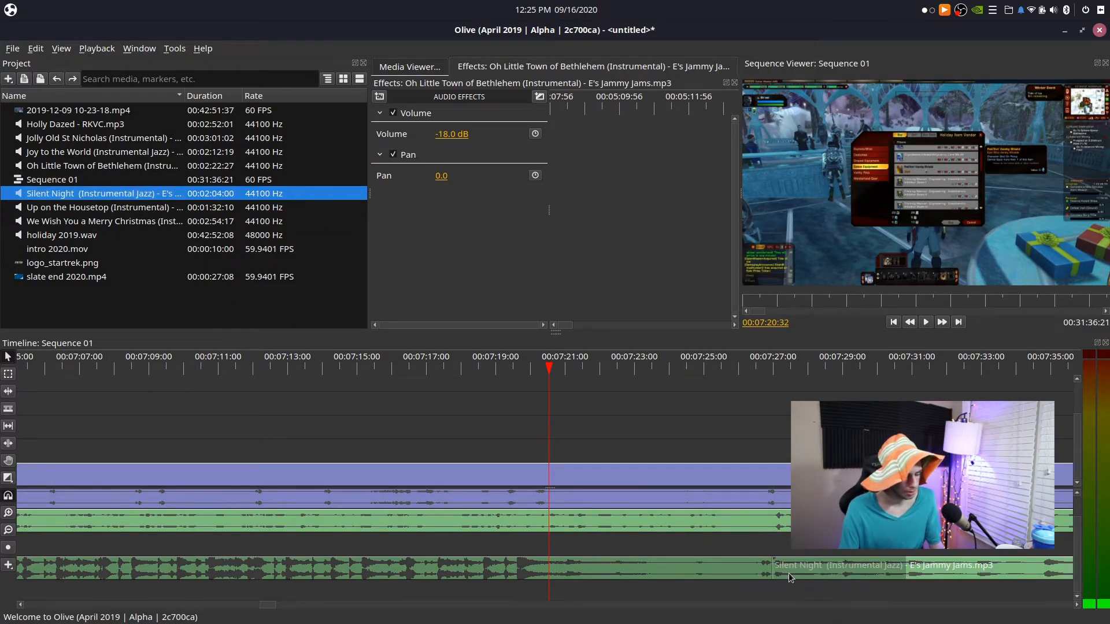
{"action": "left_click", "coordinate": [790, 574]}
Set the Silent Night clip's volume to 18 dB
{"action": "left_click", "coordinate": [446, 133]}
{"action": "type", "text": "10"}
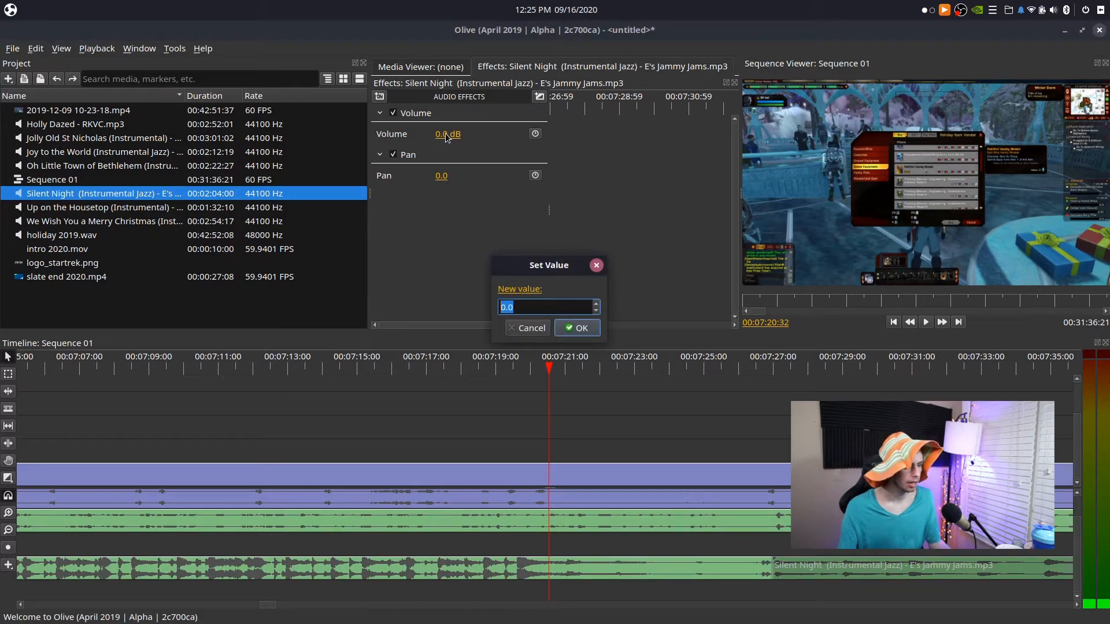
{"action": "key", "text": "Return"}
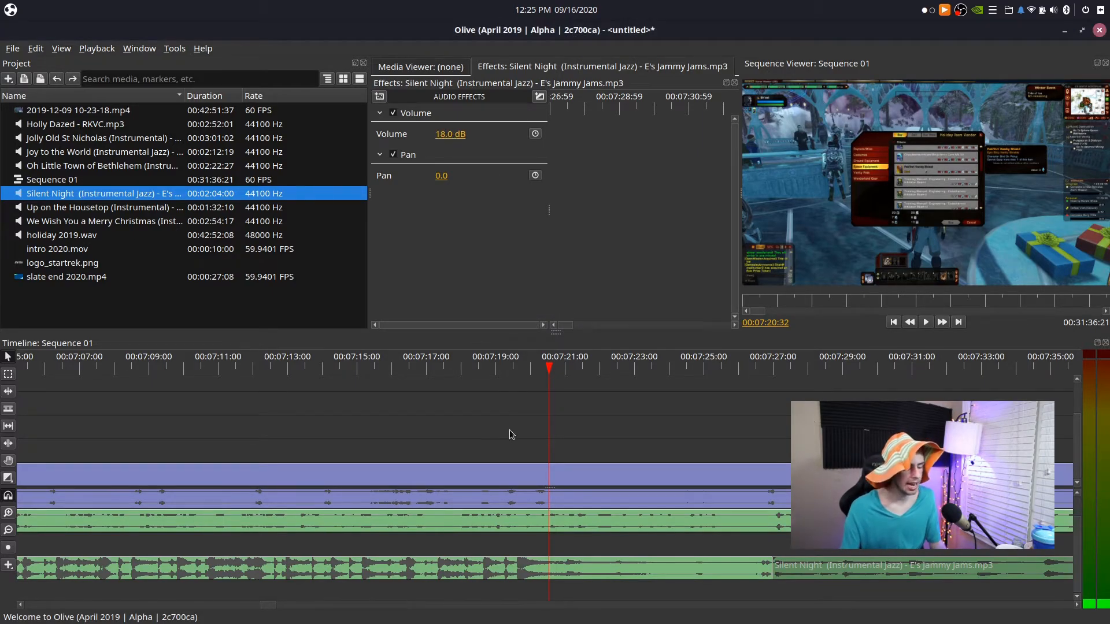
{"action": "scroll", "coordinate": [509, 429], "scroll_direction": "down", "scroll_amount": 6}
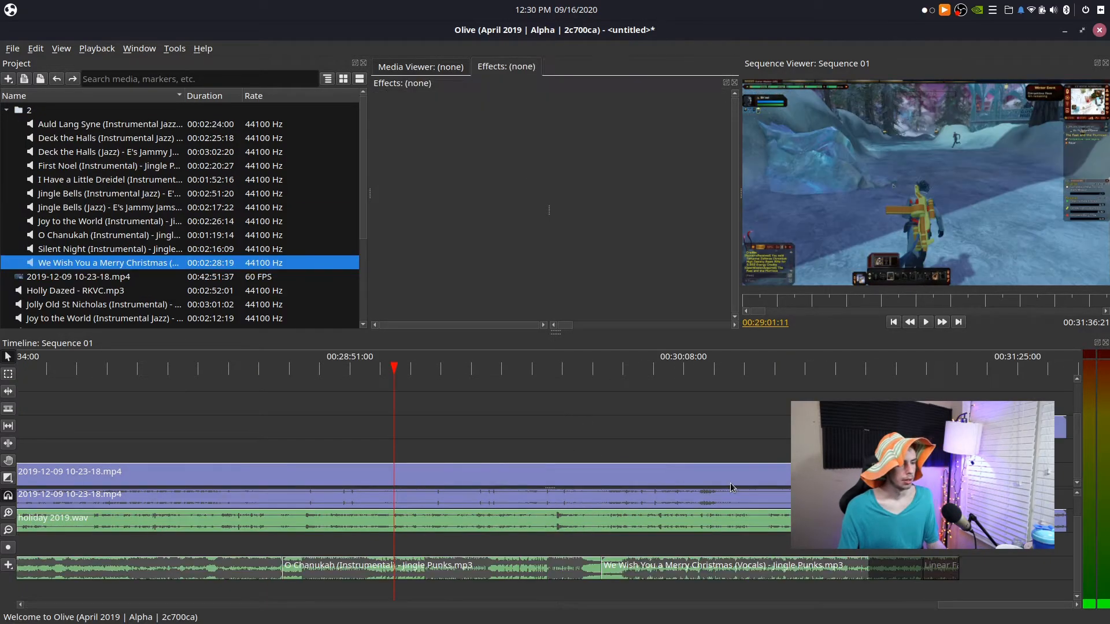
Save the project with the edited sequence
{"action": "left_click", "coordinate": [730, 483]}
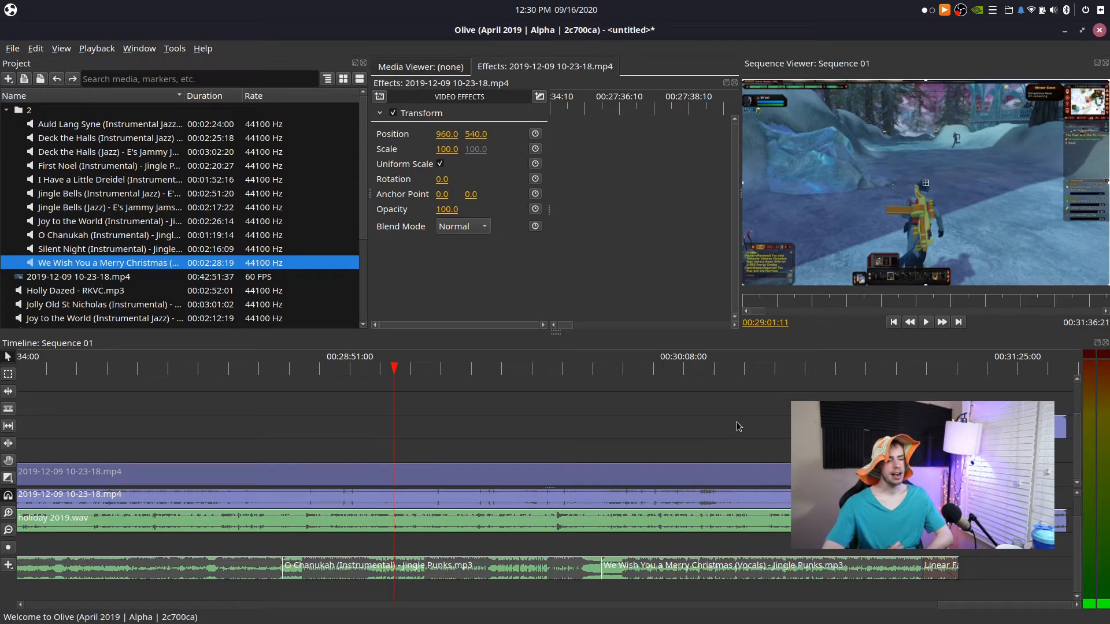
{"action": "scroll", "coordinate": [626, 456], "scroll_direction": "down", "scroll_amount": 5}
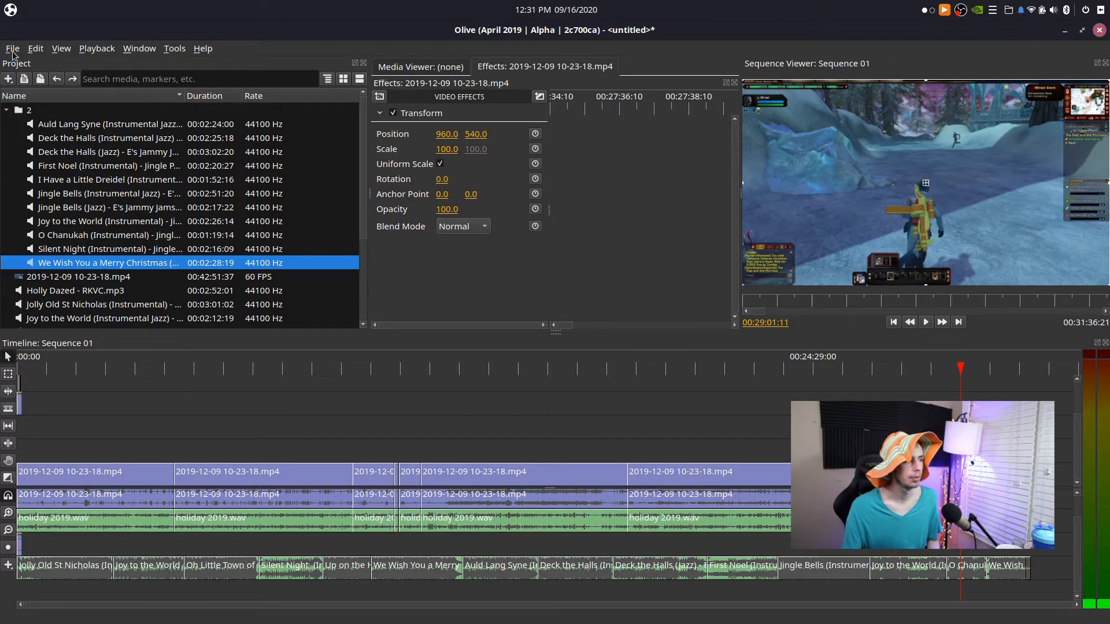
{"action": "key", "text": "alt+f"}
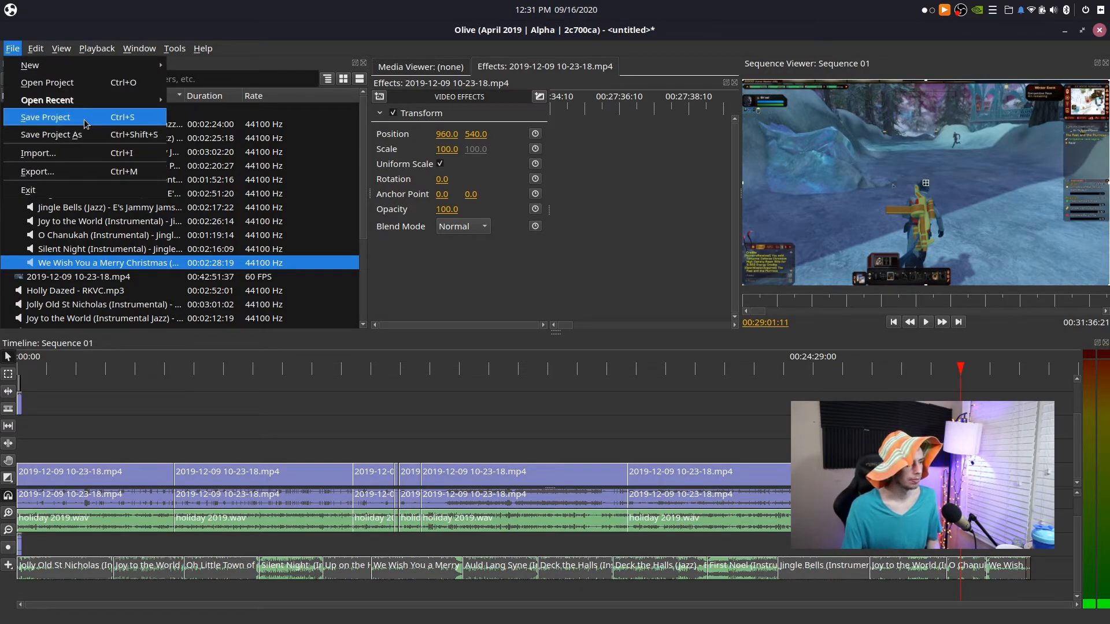